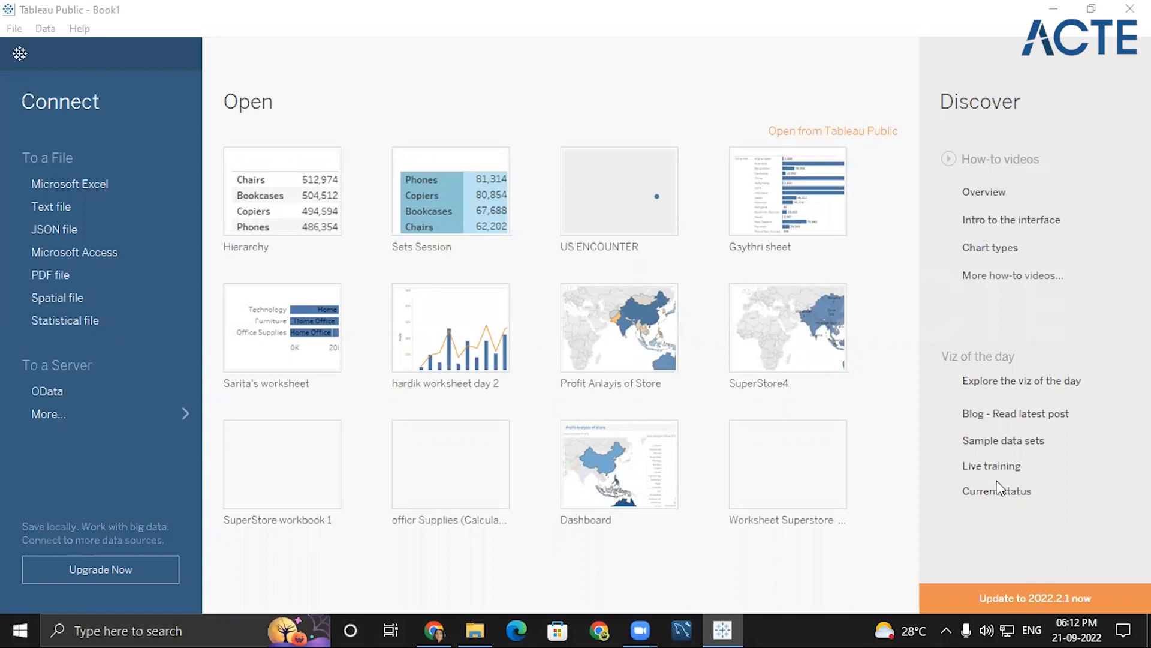
- Connect to the Super Store Sales data Excel file and add its Orders table to the data source
{"action": "left_click", "coordinate": [100, 178]}
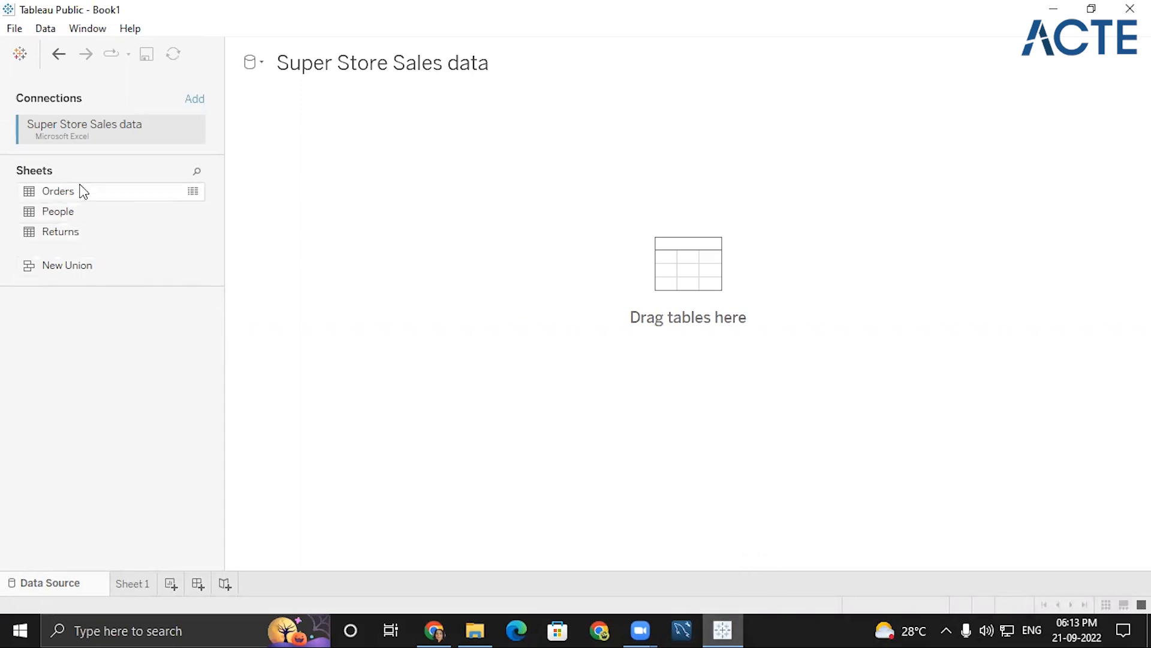
{"action": "left_click_drag", "start_coordinate": [79, 186], "coordinate": [587, 197]}
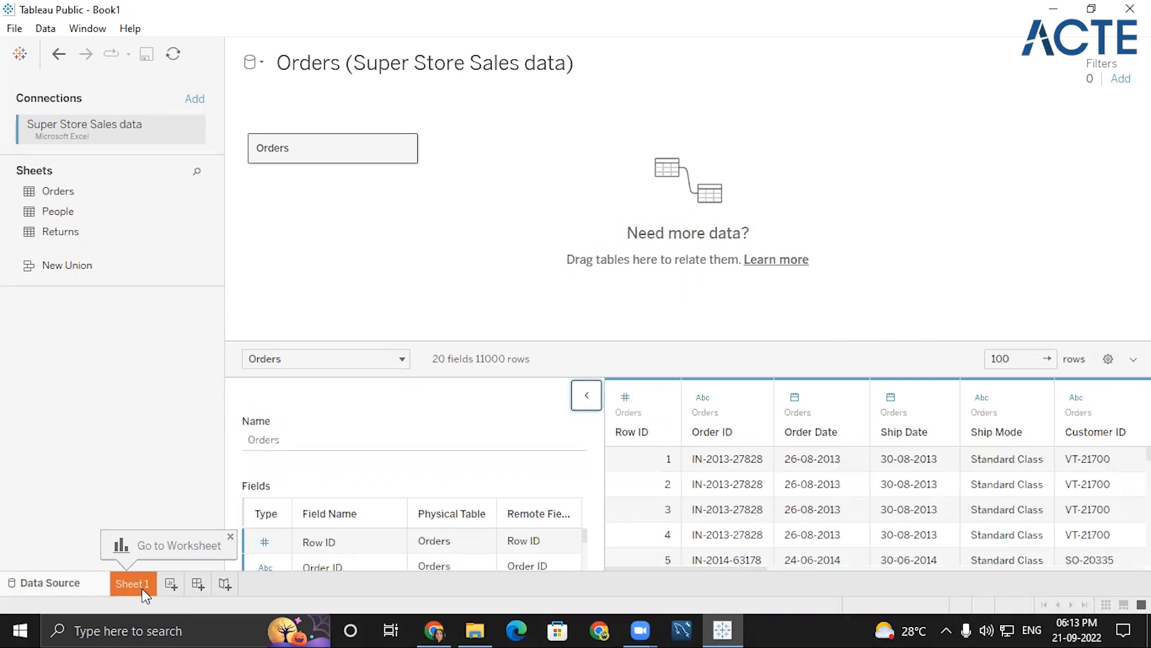
- Build a text table in Sheet 1 with Product Name on rows and the sum of Sales as values
{"action": "left_click", "coordinate": [143, 587]}
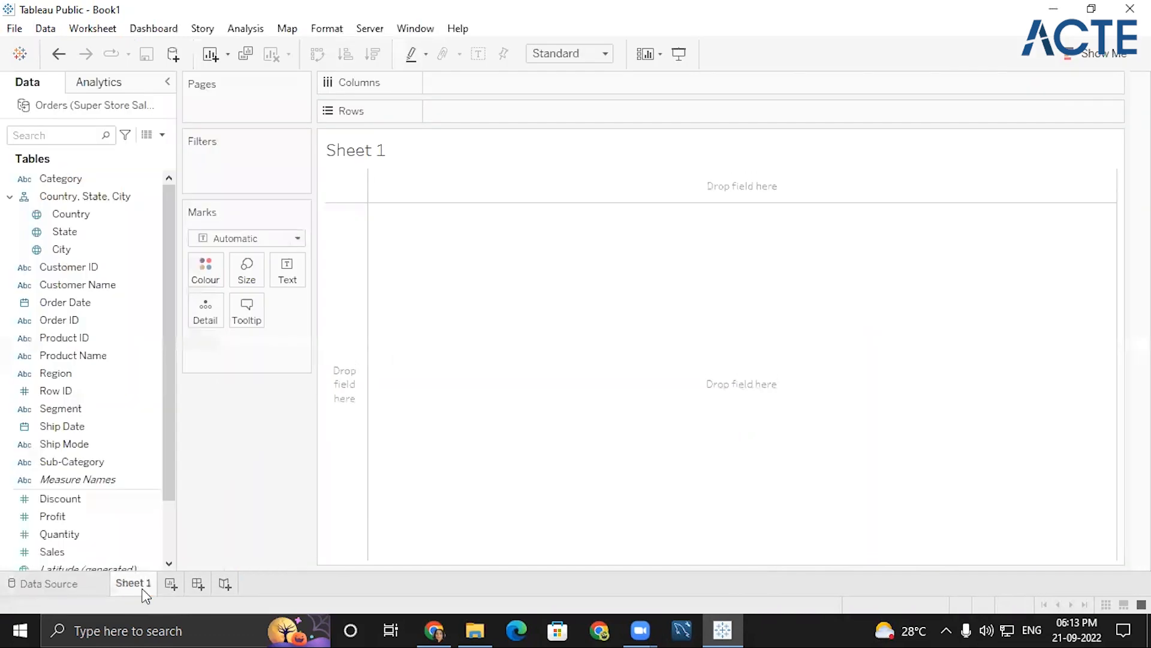
{"action": "left_click", "coordinate": [93, 360]}
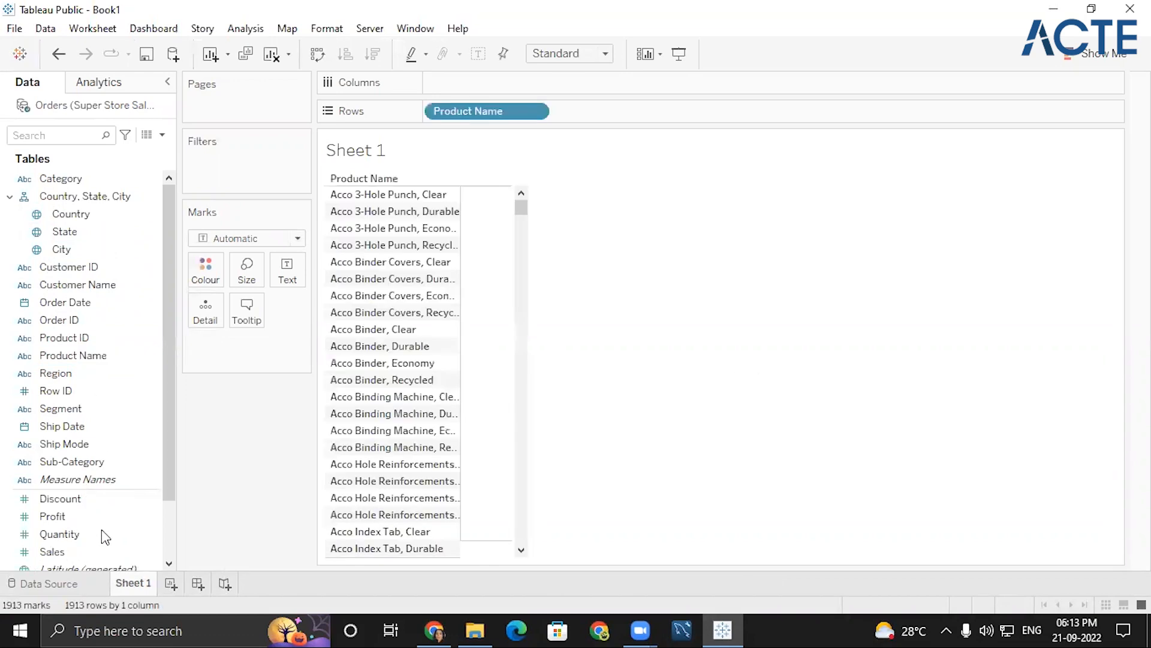
{"action": "double_click", "coordinate": [74, 556]}
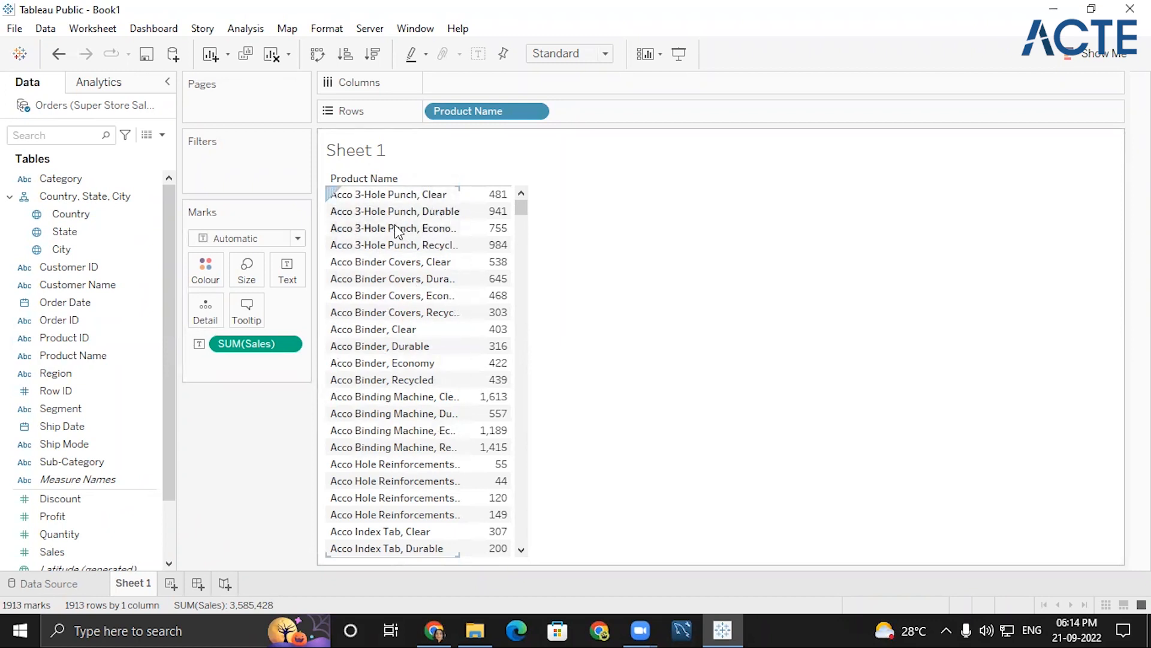
- Look through the product list and examine the sales values of individual products
{"action": "left_click", "coordinate": [521, 240]}
{"action": "left_click", "coordinate": [519, 241]}
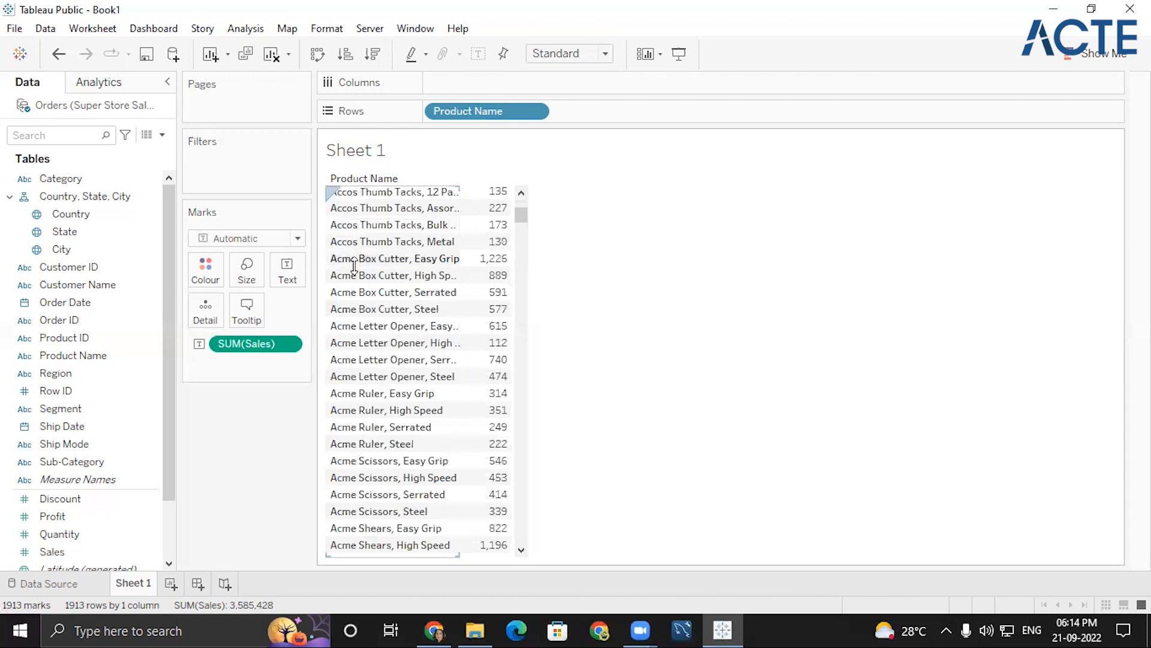
{"action": "left_click", "coordinate": [524, 384]}
{"action": "left_click", "coordinate": [525, 383]}
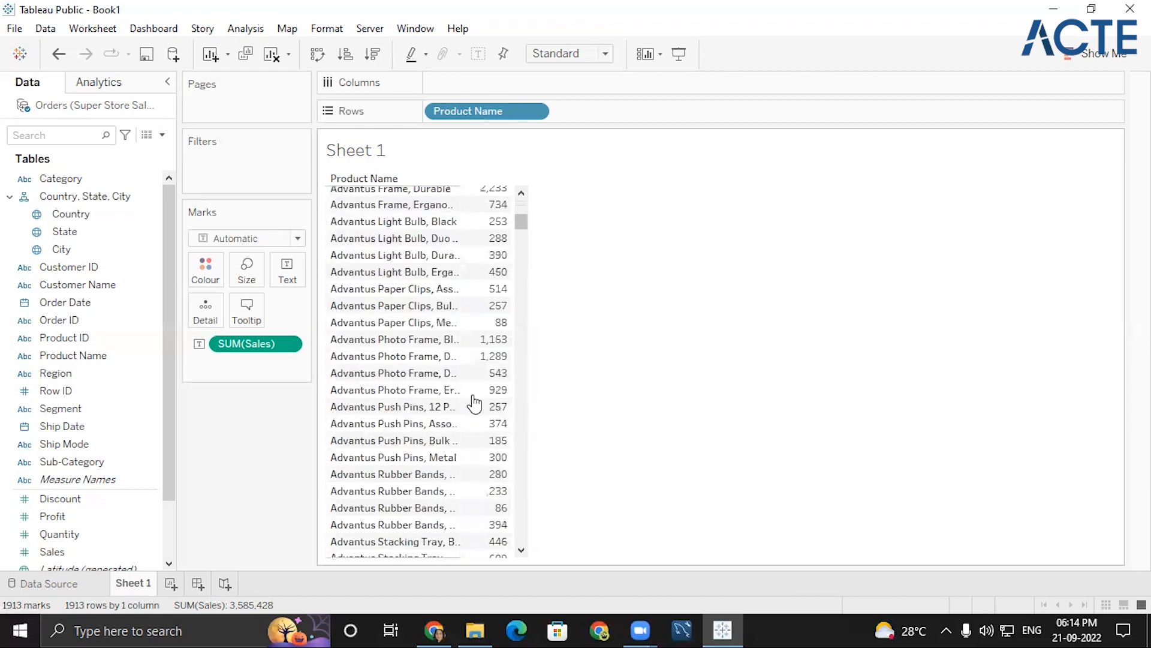
{"action": "scroll", "coordinate": [474, 461], "scroll_direction": "down", "scroll_amount": 10}
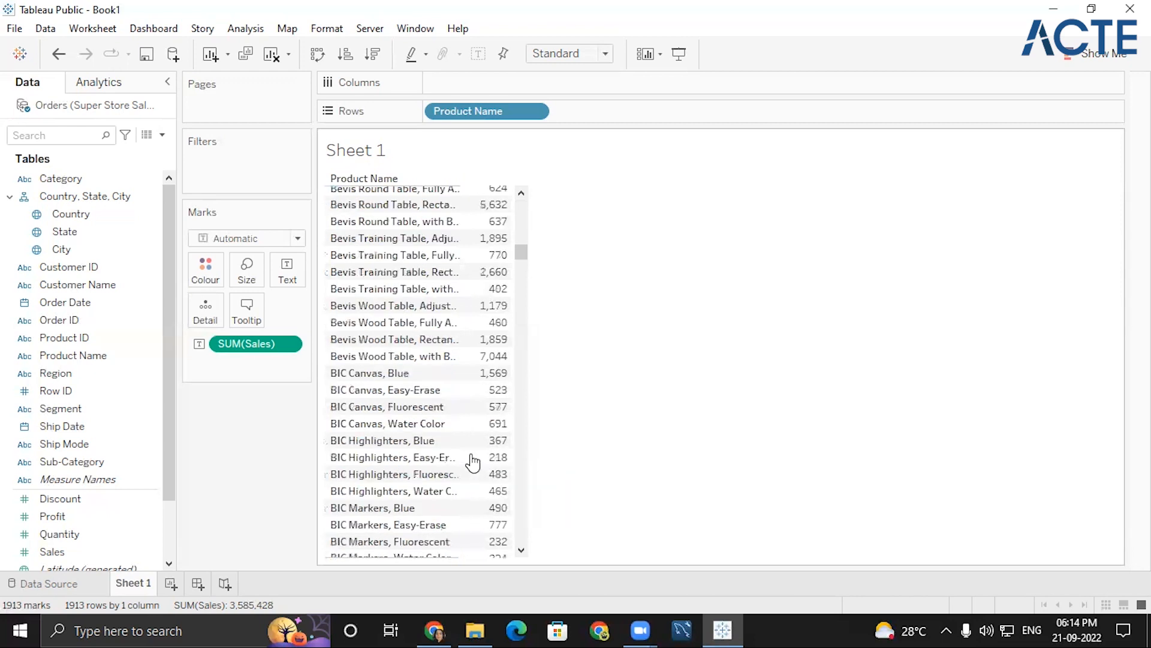
{"action": "scroll", "coordinate": [473, 462], "scroll_direction": "up", "scroll_amount": 15}
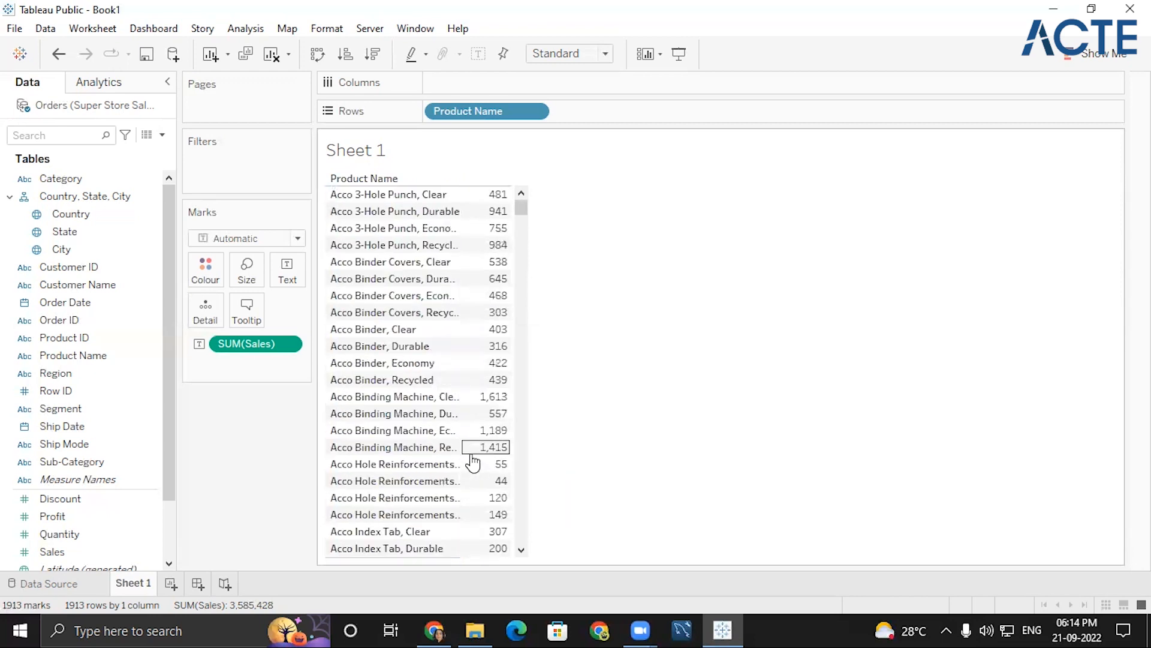
{"action": "mouse_move", "coordinate": [469, 449]}
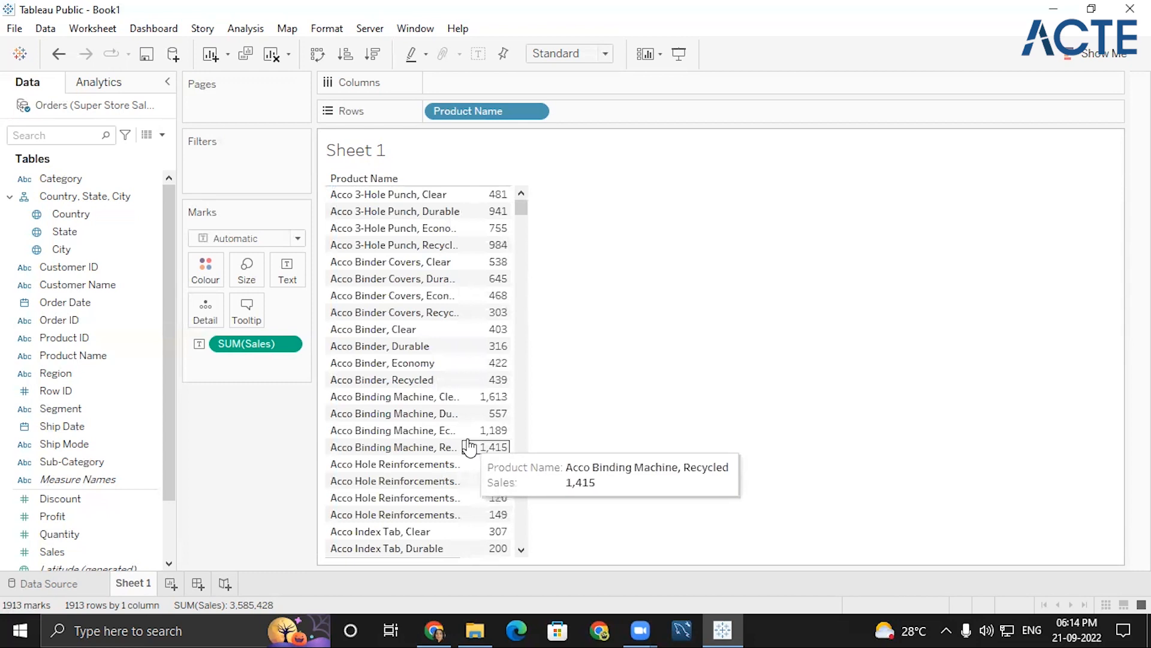
{"action": "mouse_move", "coordinate": [500, 400]}
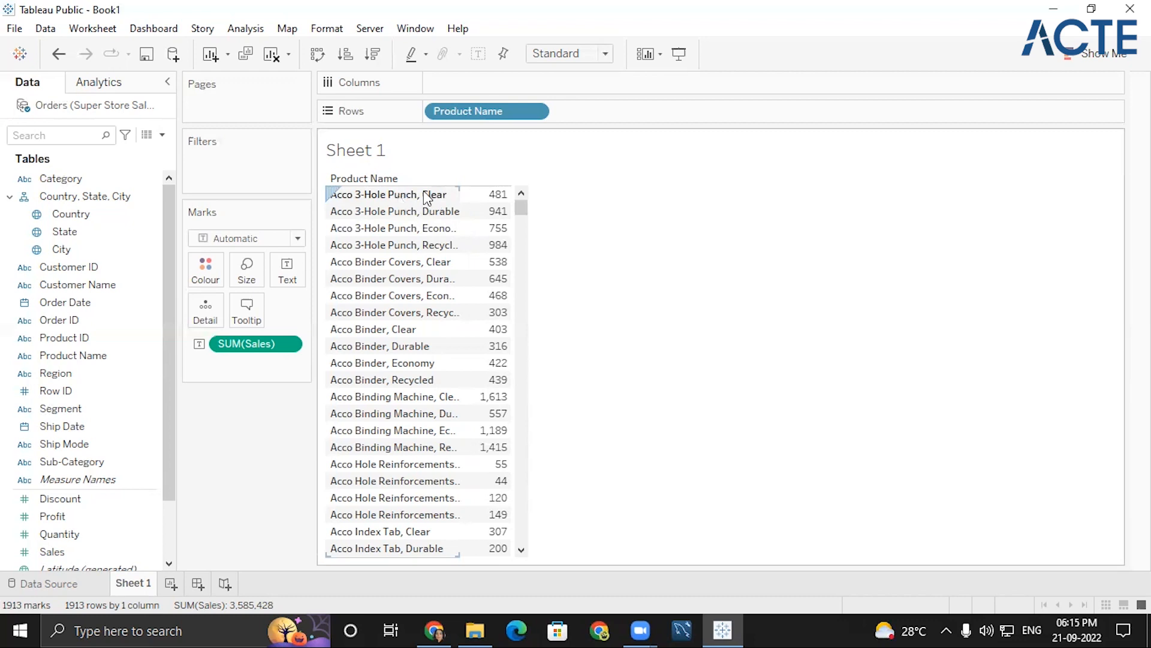
- Keep only the Acco 3-Hole Punch, Clear row, and undo that filter
{"action": "left_click", "coordinate": [378, 194]}
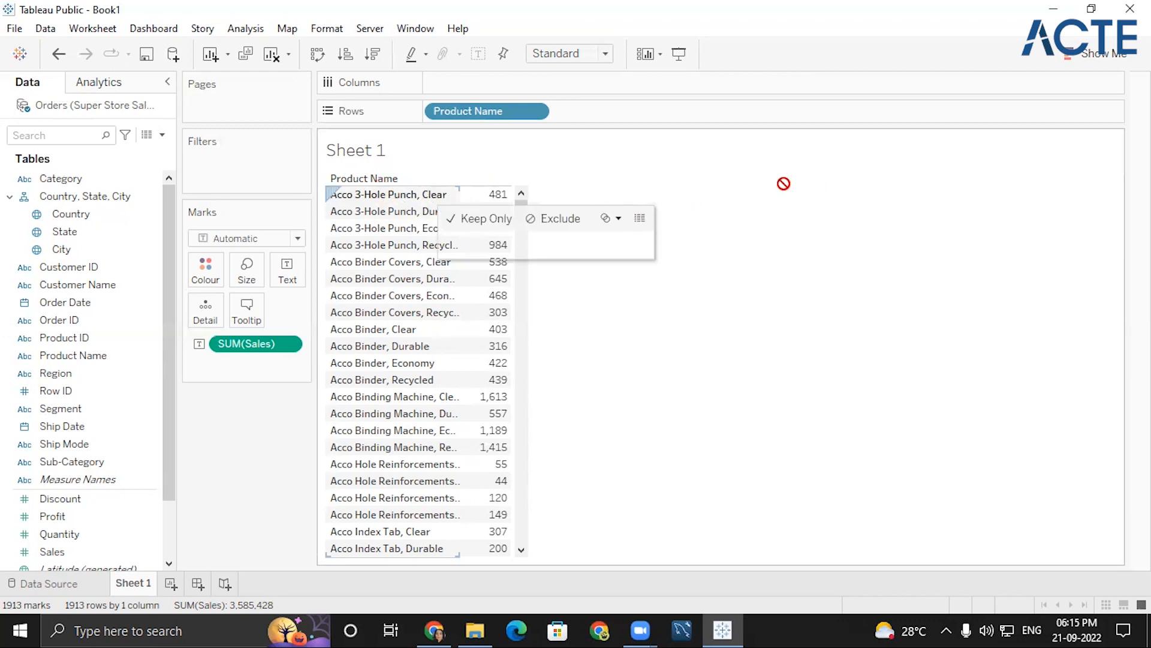
{"action": "left_click", "coordinate": [492, 219]}
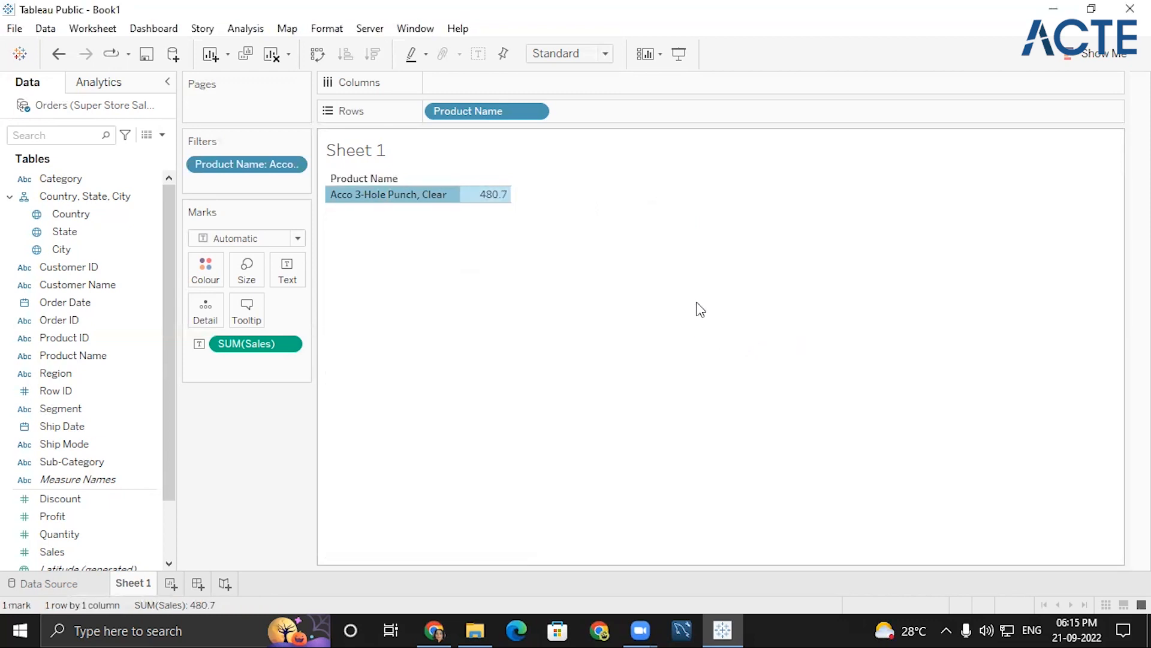
{"action": "key", "text": "ctrl+z"}
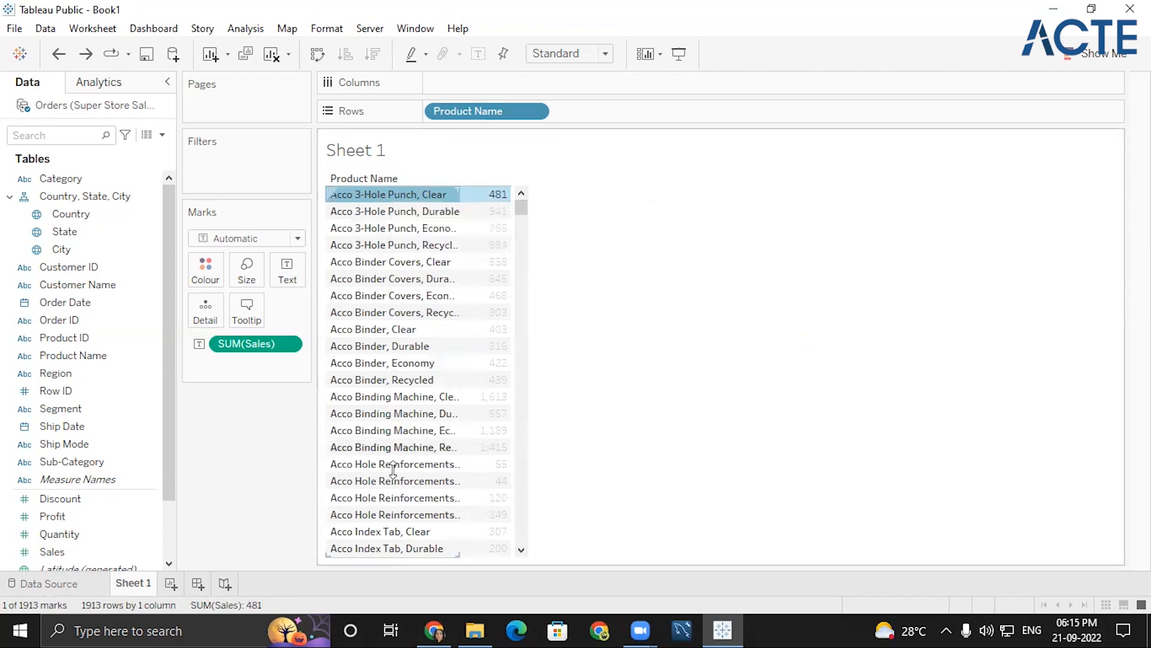
- Select the Acco products from 3-Hole Punch, Clear through Index Tab, Economy and keep only them in the table
{"action": "left_click", "coordinate": [521, 550]}
{"action": "left_click", "coordinate": [521, 550]}
{"action": "left_click", "coordinate": [340, 506], "text": "shift"}
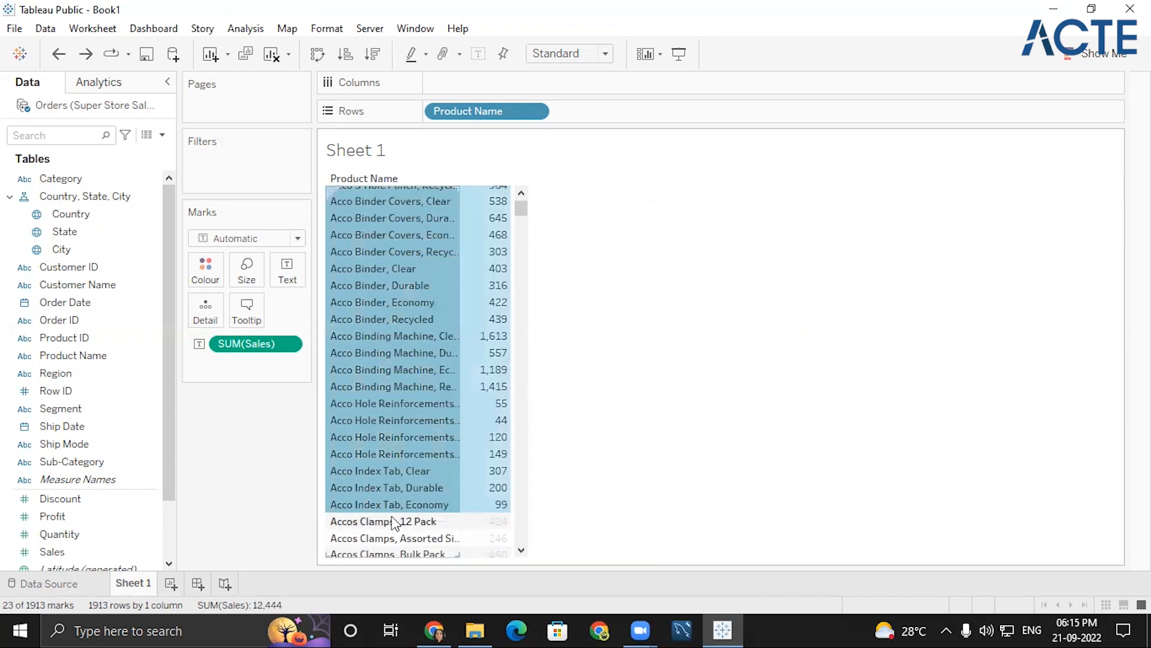
{"action": "mouse_move", "coordinate": [369, 504]}
{"action": "left_click", "coordinate": [449, 532]}
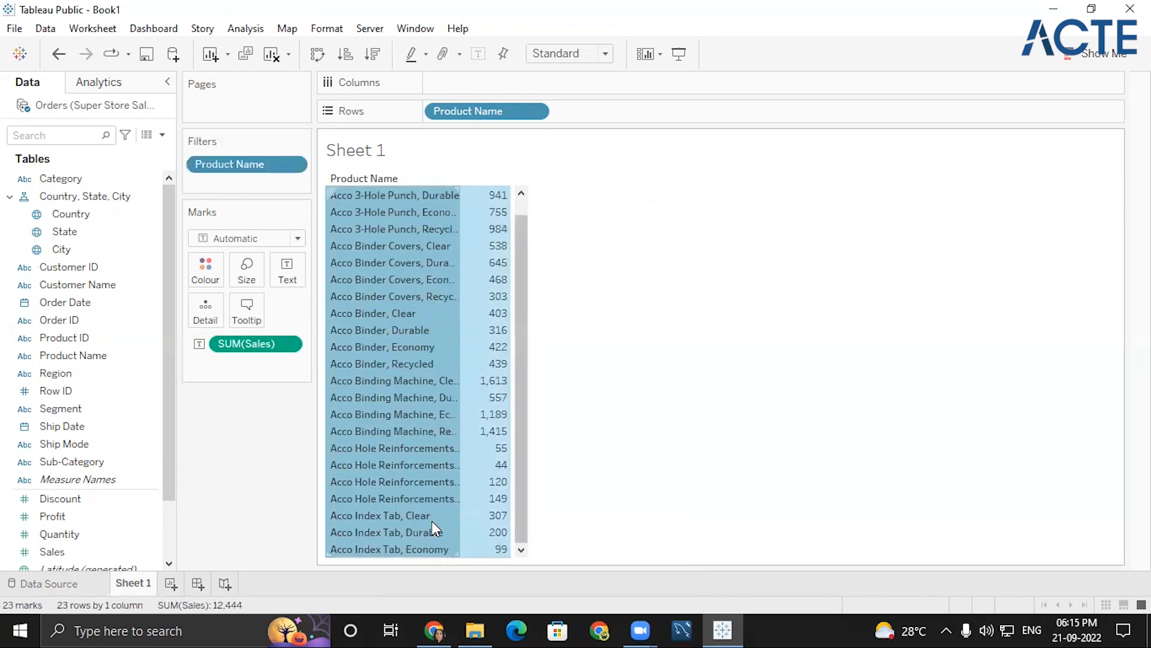
- Group the Acco products kept by the filter, and undo the grouping
{"action": "mouse_move", "coordinate": [419, 483]}
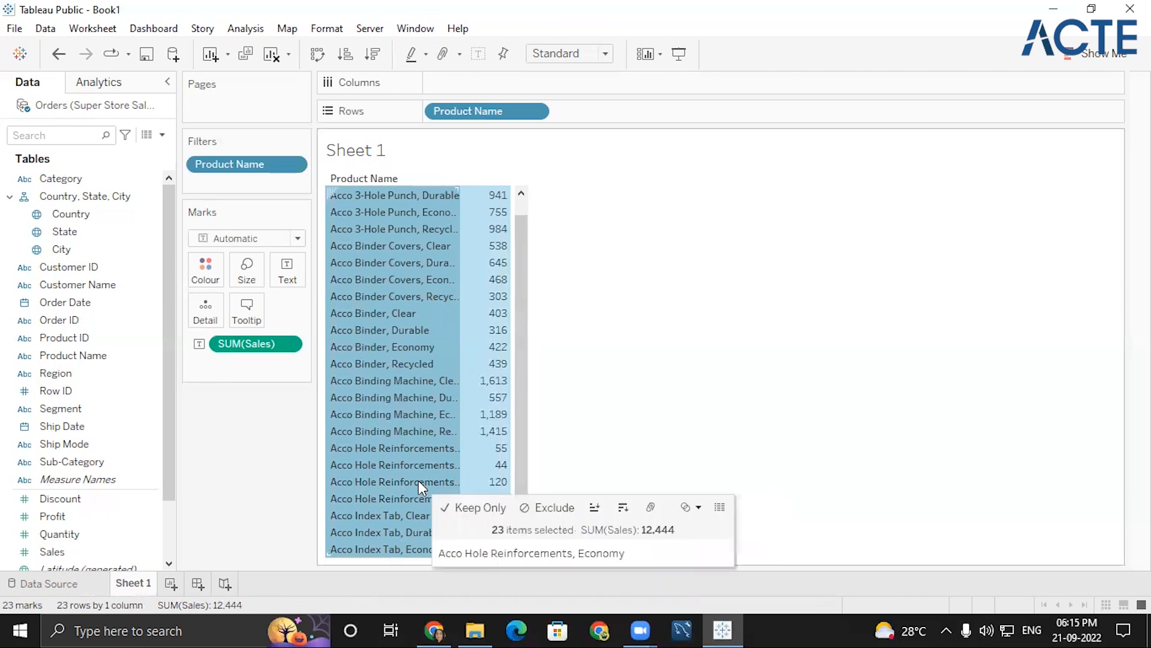
{"action": "left_click", "coordinate": [650, 509]}
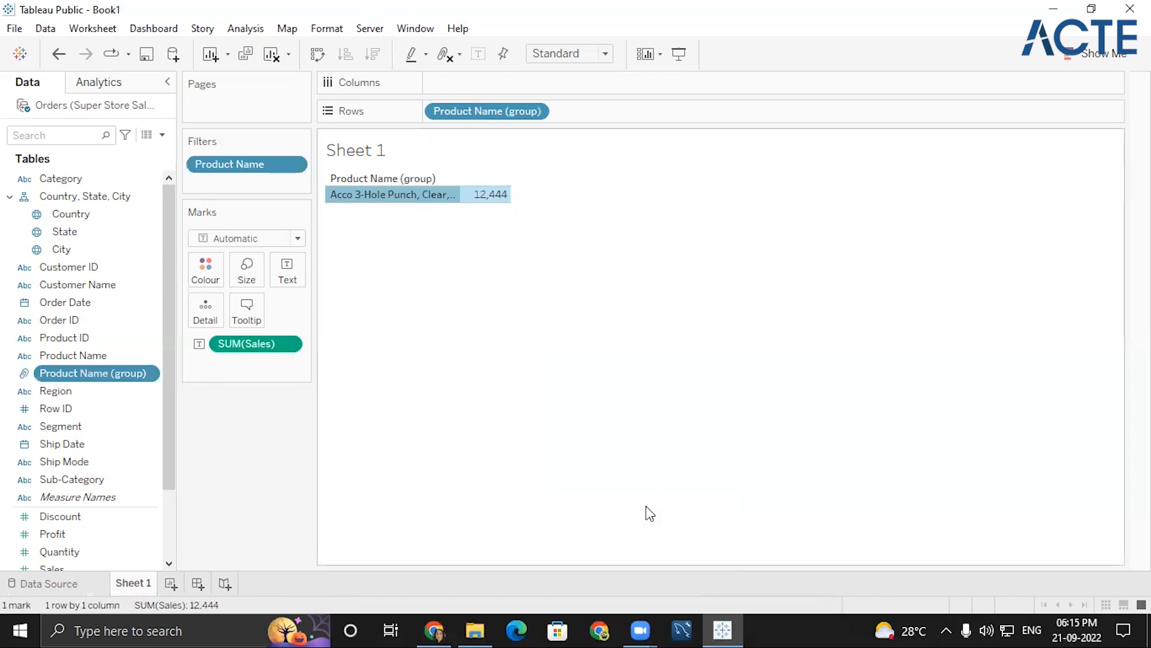
{"action": "mouse_move", "coordinate": [466, 204]}
{"action": "key", "text": "ctrl+z"}
- Undo the filter that keeps only the Acco products
{"action": "right_click", "coordinate": [386, 319]}
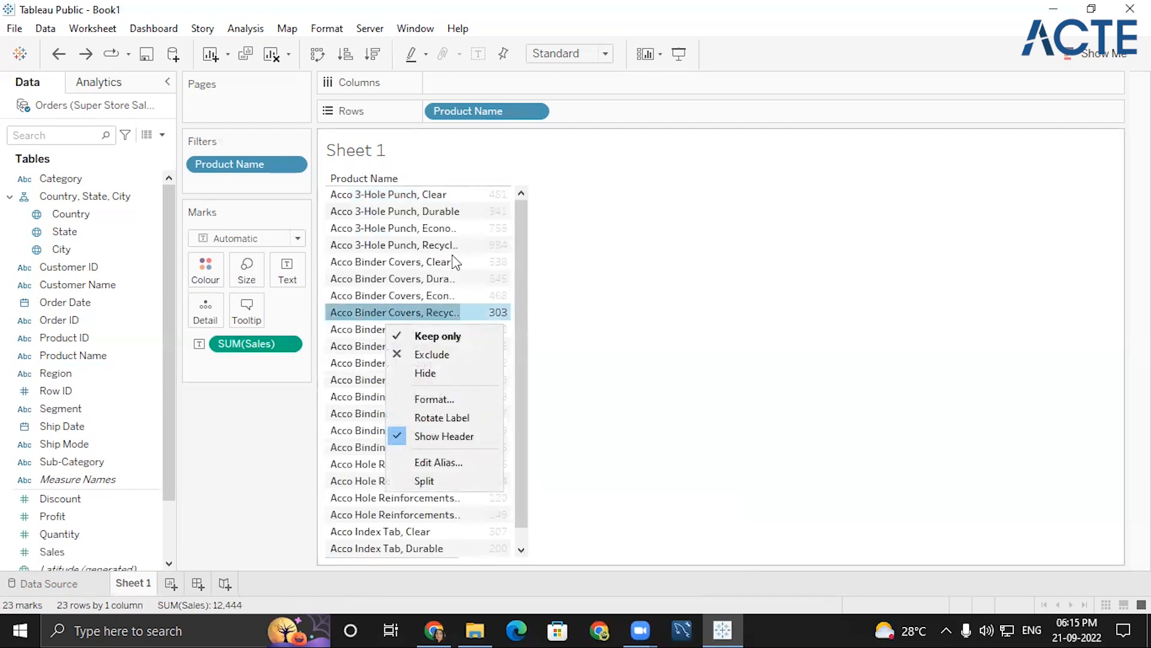
{"action": "left_click", "coordinate": [517, 215]}
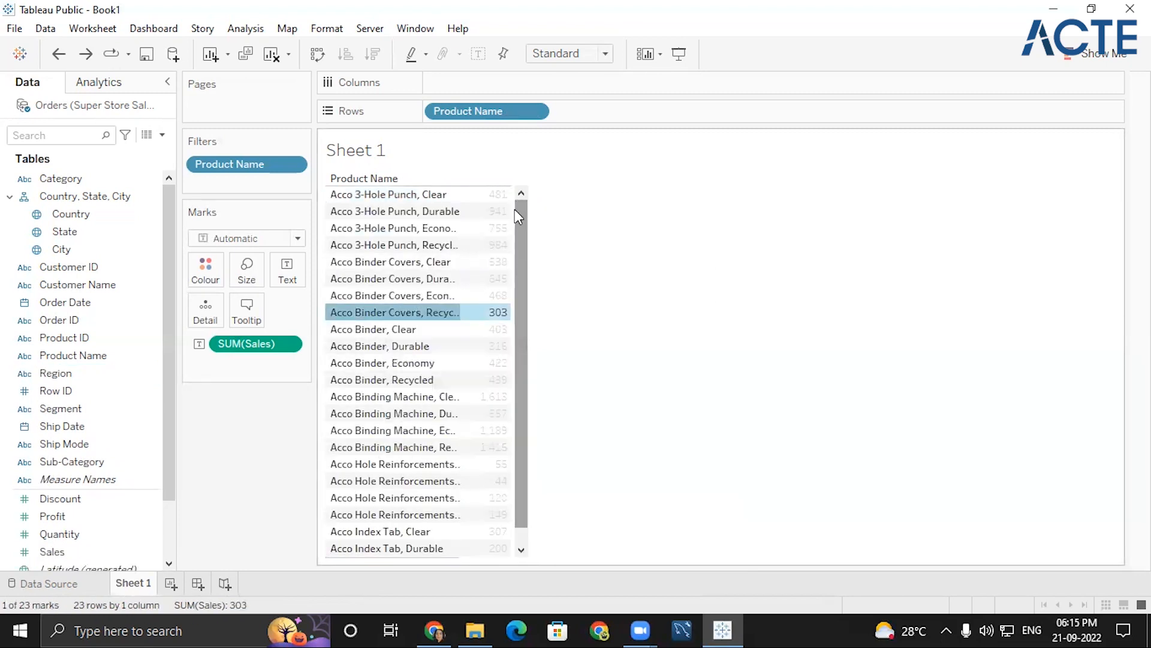
{"action": "key", "text": "ctrl+z"}
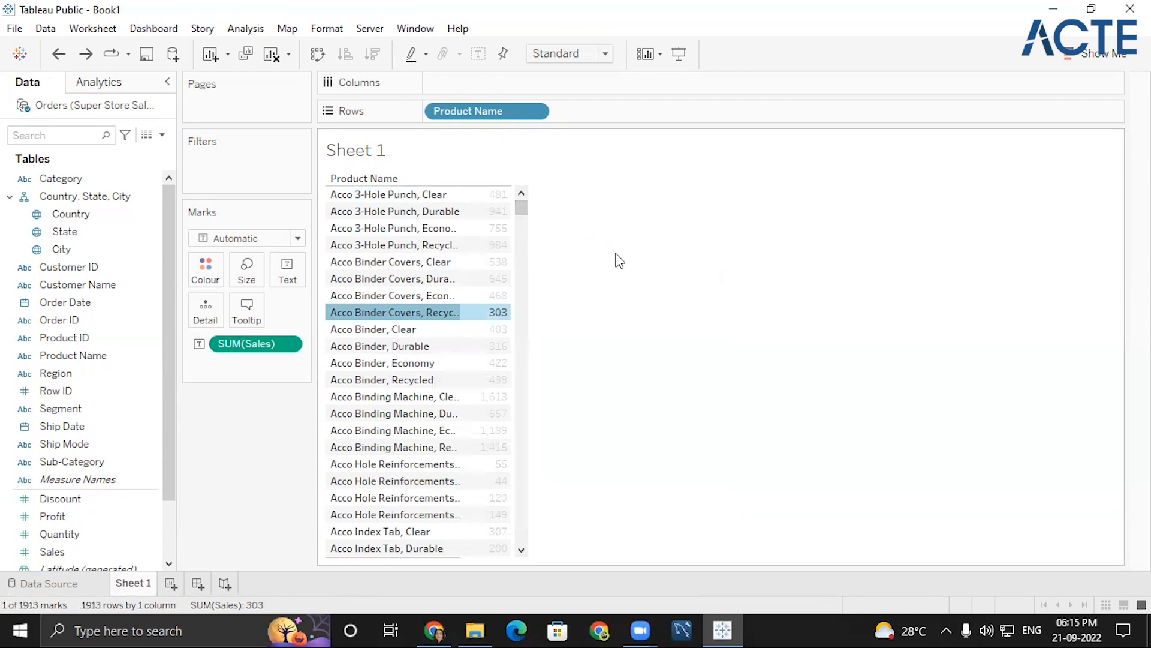
- Group the products from Acco 3-Hole Punch, Clear through Acco Index Tab, Economy in the unfiltered table
{"action": "left_click", "coordinate": [350, 200]}
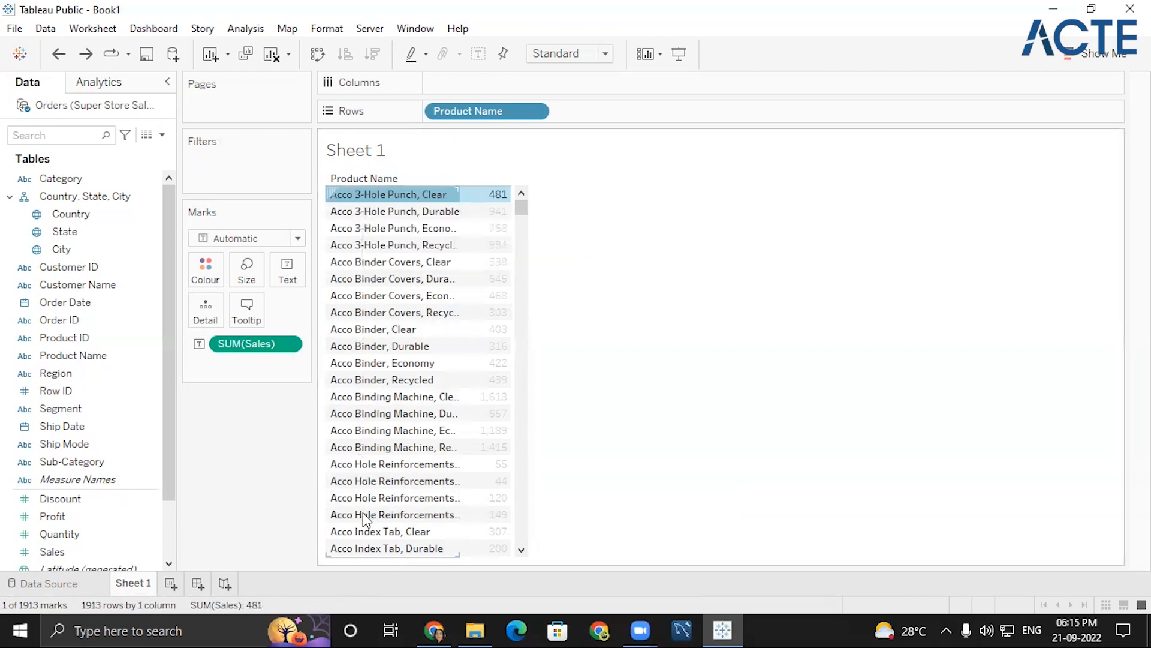
{"action": "left_click", "coordinate": [521, 550]}
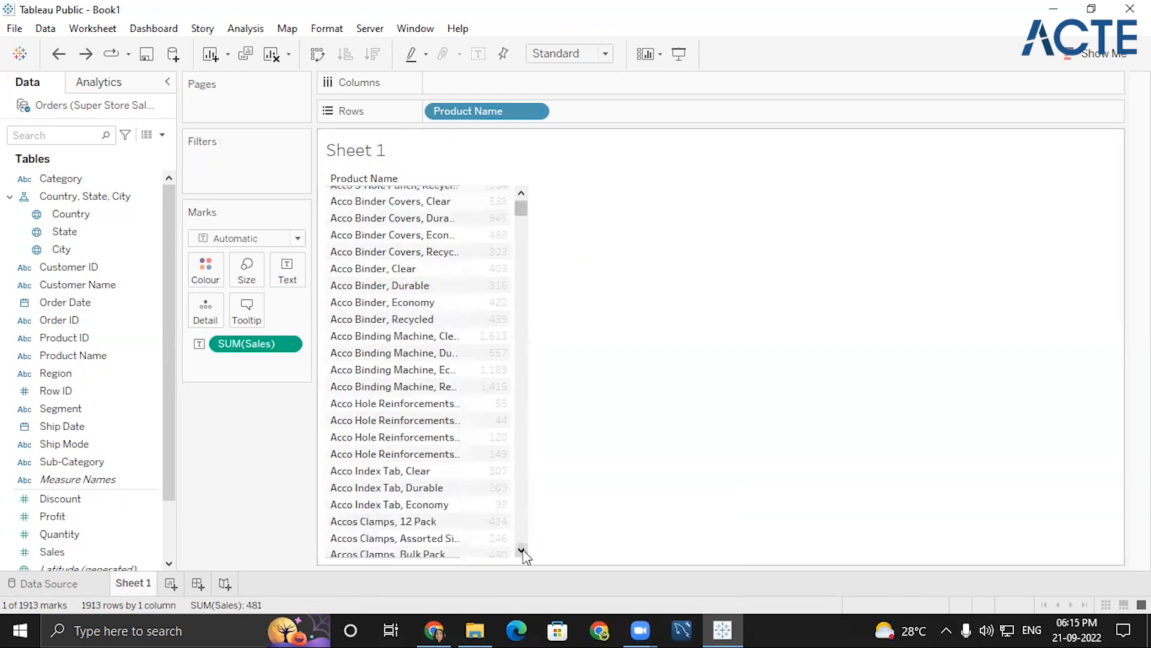
{"action": "left_click", "coordinate": [351, 504], "text": "shift"}
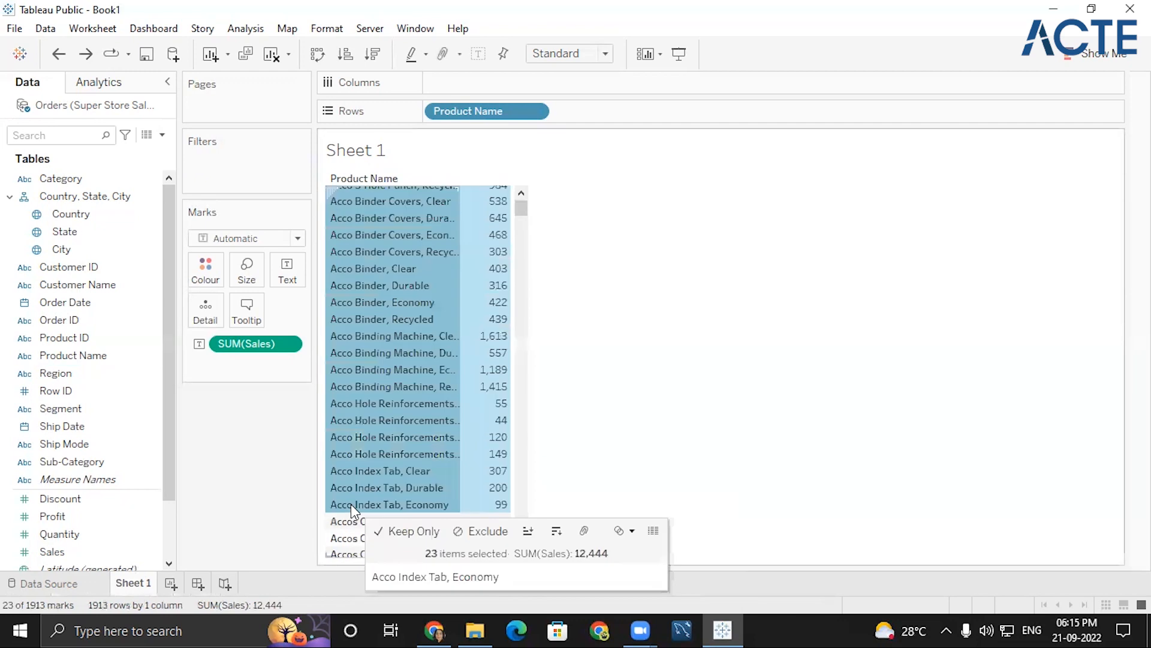
{"action": "left_click", "coordinate": [586, 532]}
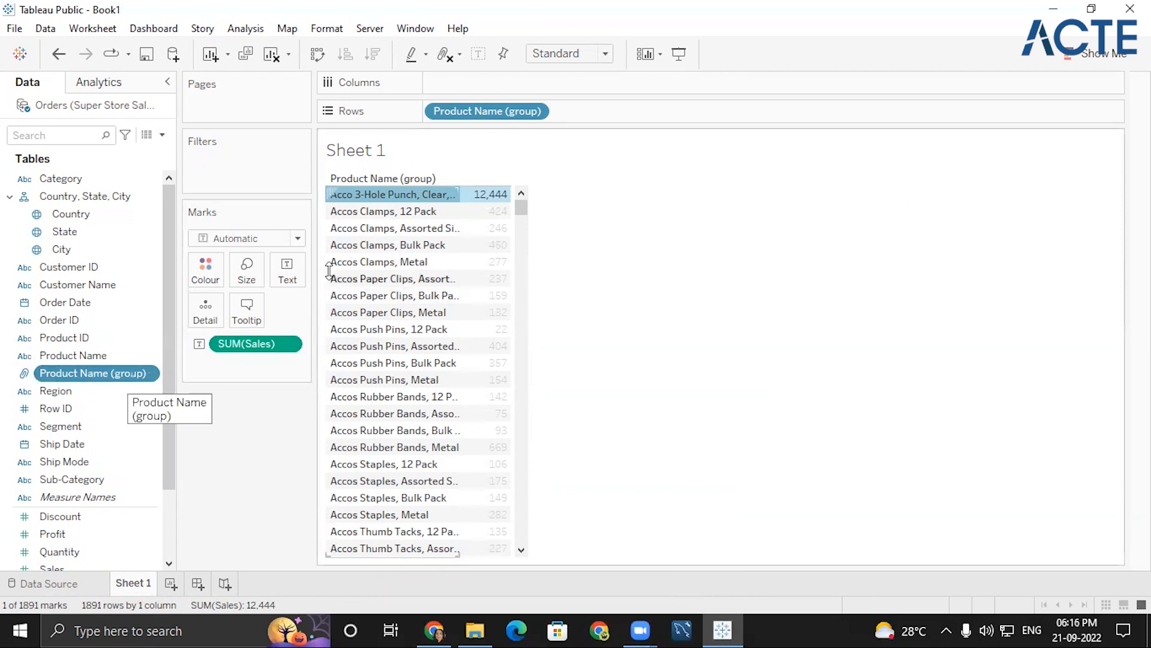
- Edit the Product Name (group) field and rename its Acco products group to ACCO
{"action": "mouse_move", "coordinate": [351, 195]}
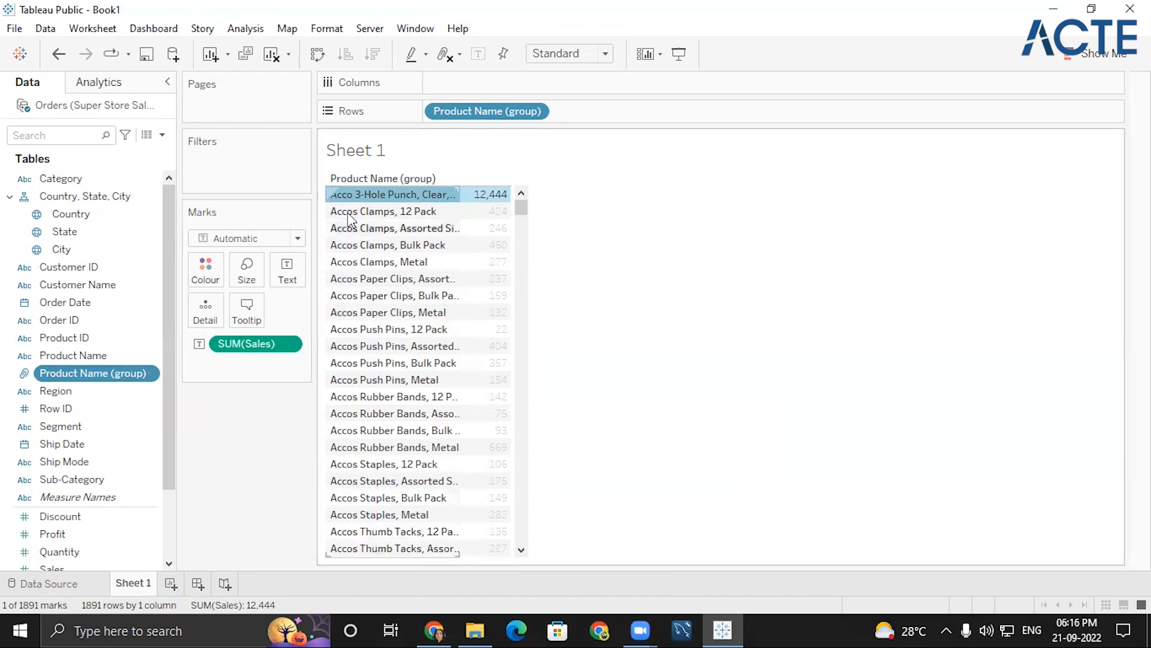
{"action": "left_click", "coordinate": [150, 374]}
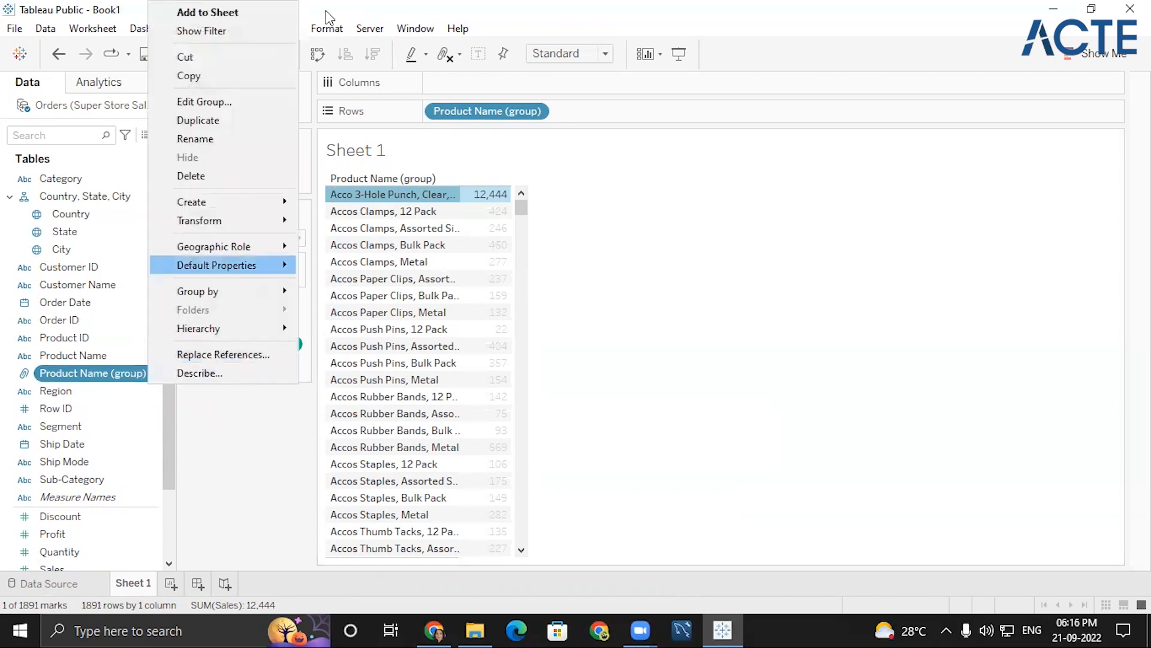
{"action": "left_click", "coordinate": [220, 101]}
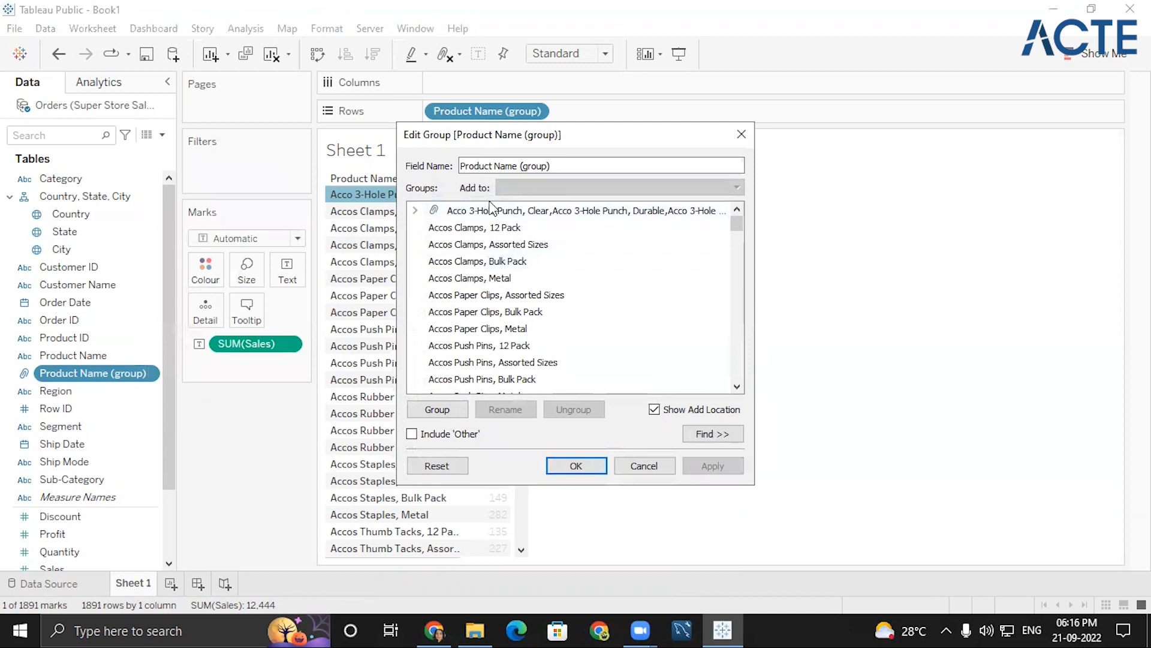
{"action": "left_click", "coordinate": [547, 211]}
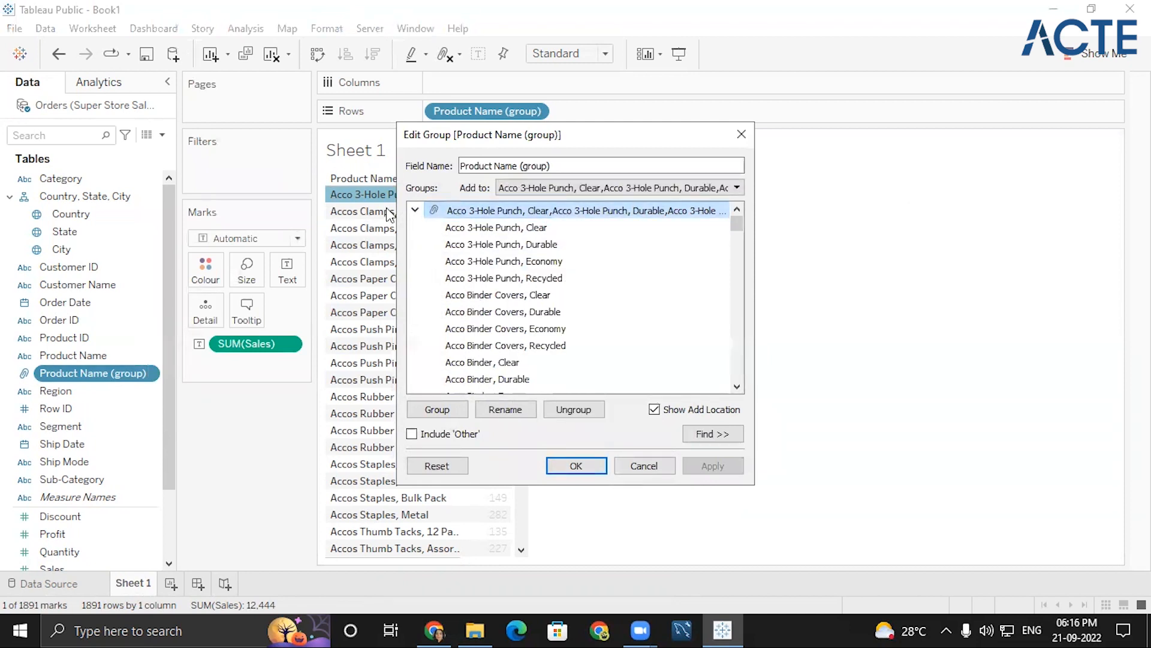
{"action": "left_click", "coordinate": [415, 209]}
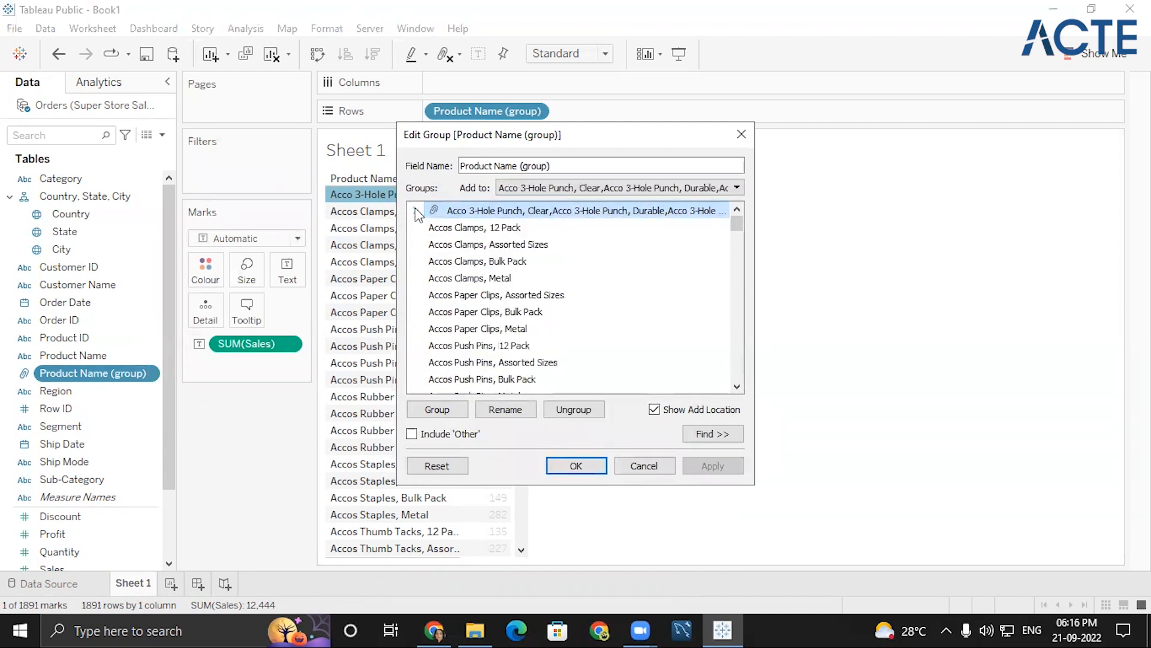
{"action": "left_click", "coordinate": [505, 407]}
{"action": "key", "text": "Return"}
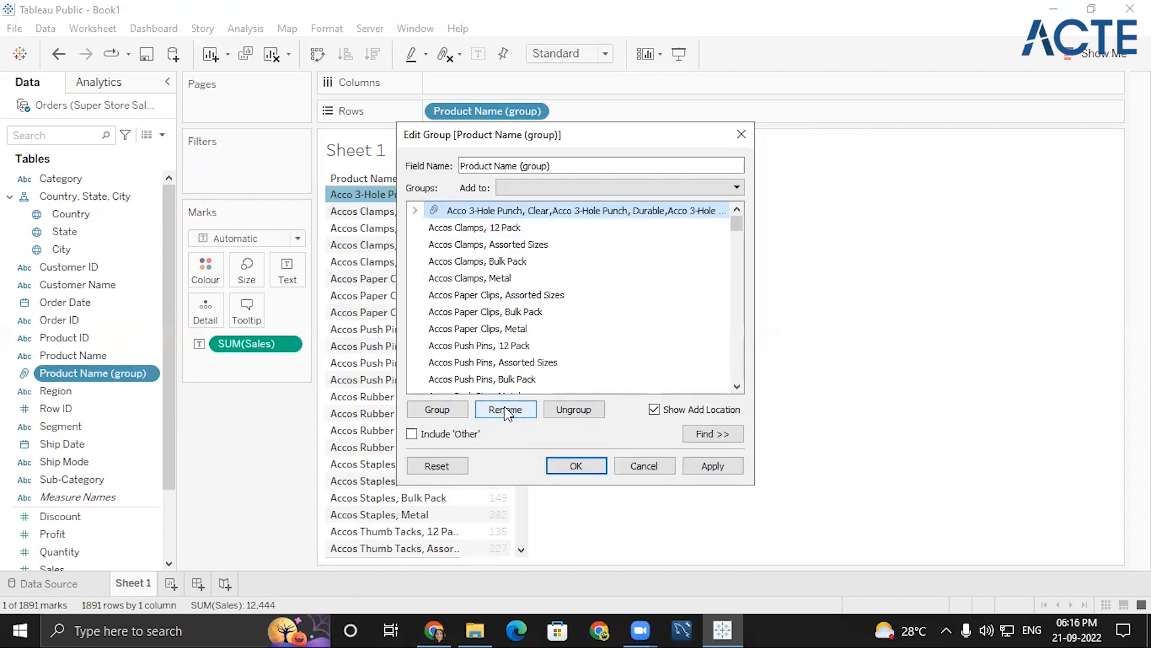
{"action": "left_click", "coordinate": [504, 409]}
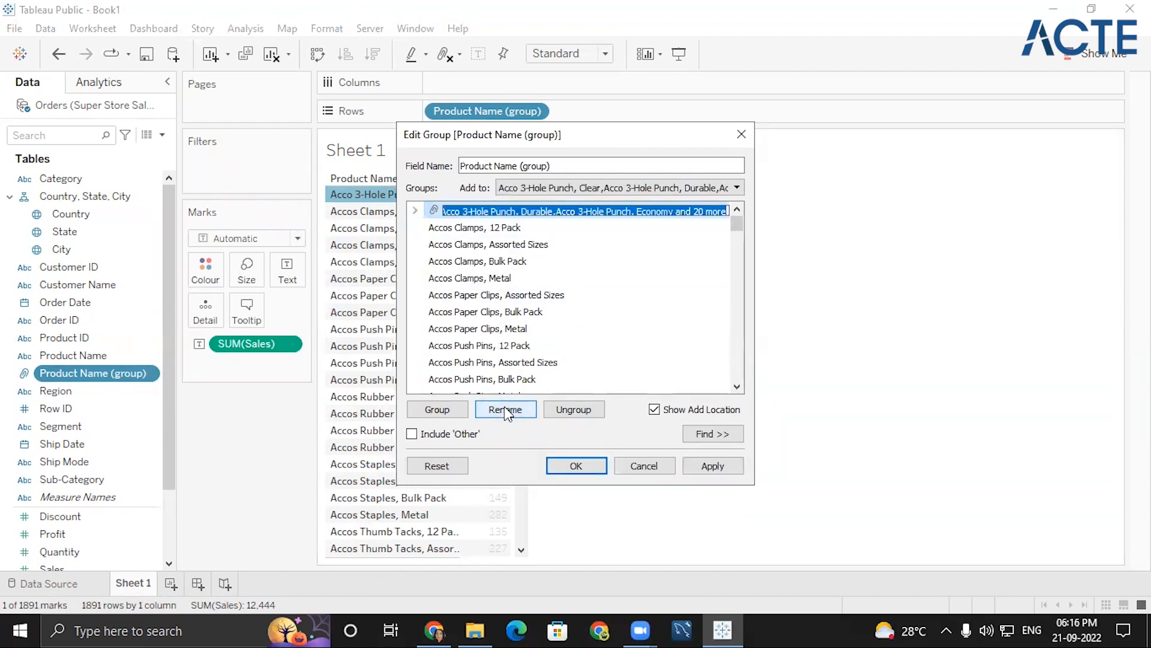
{"action": "key", "text": "BackSpace"}
{"action": "type", "text": "ACCO"}
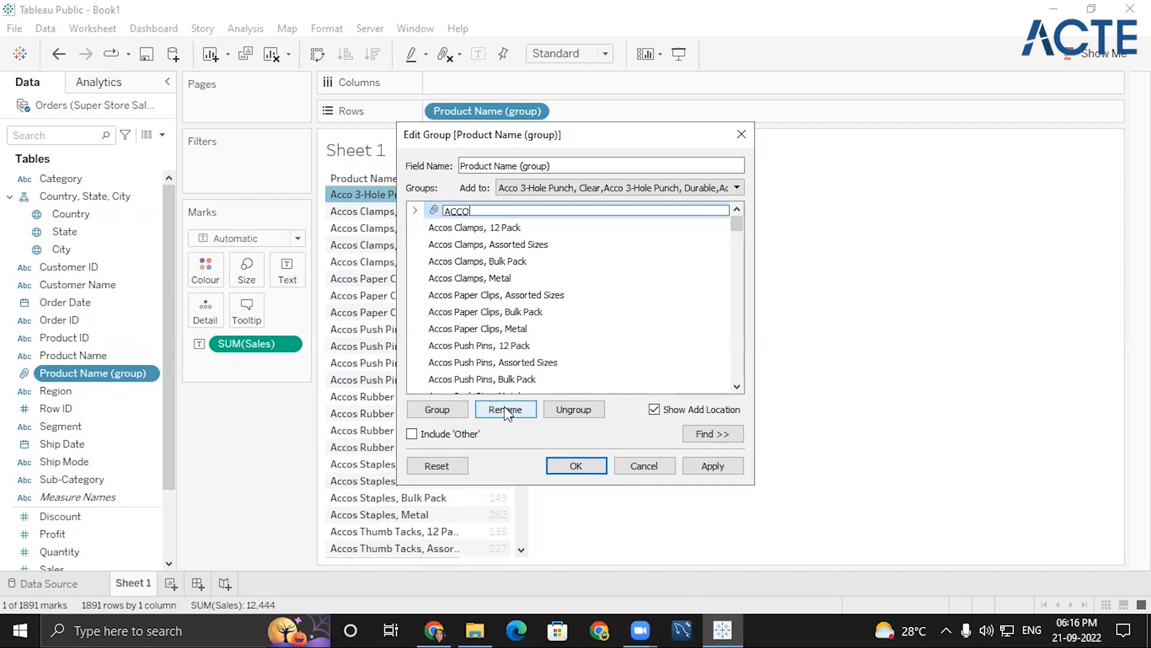
{"action": "key", "text": "Return"}
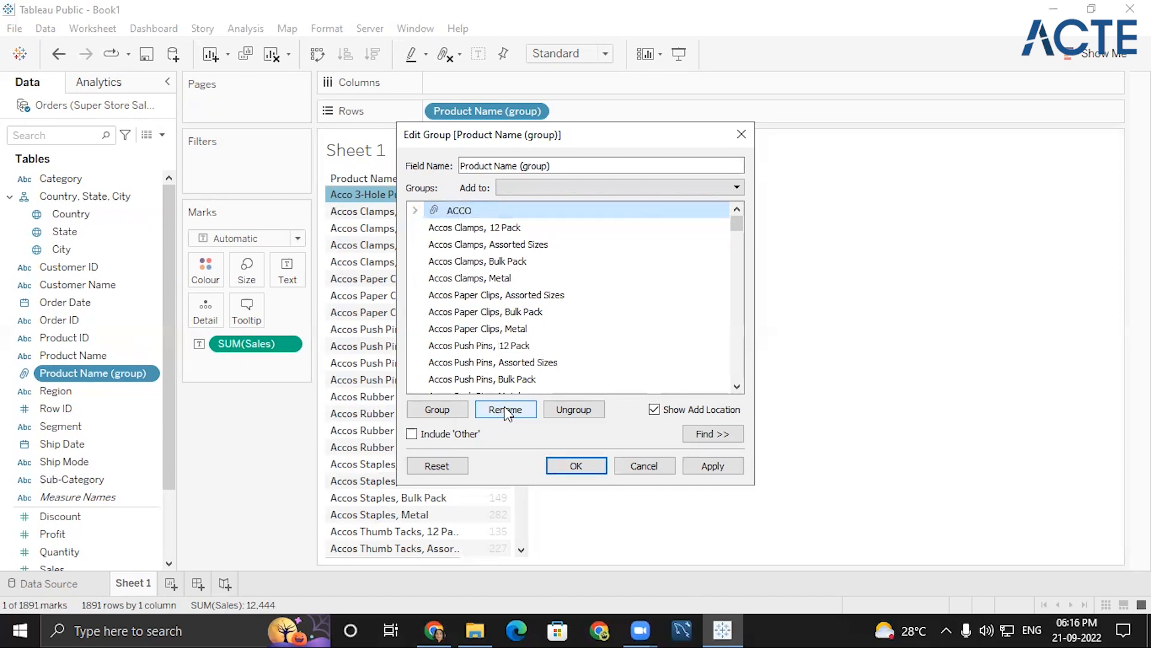
- Group the products from Accos Clamps, 12 Pack through Accos Thumb Tacks, Metal, name the group ACCOS and collapse it
{"action": "left_click", "coordinate": [464, 230]}
{"action": "key", "text": "shift+Down"}
{"action": "key", "text": "shift+Down"}
{"action": "key", "text": "shift+Down"}
{"action": "key", "text": "shift+Down"}
{"action": "key", "text": "shift+Down"}
{"action": "key", "text": "shift+Down"}
{"action": "key", "text": "shift+Down"}
{"action": "key", "text": "shift+Down"}
{"action": "key", "text": "shift+Down"}
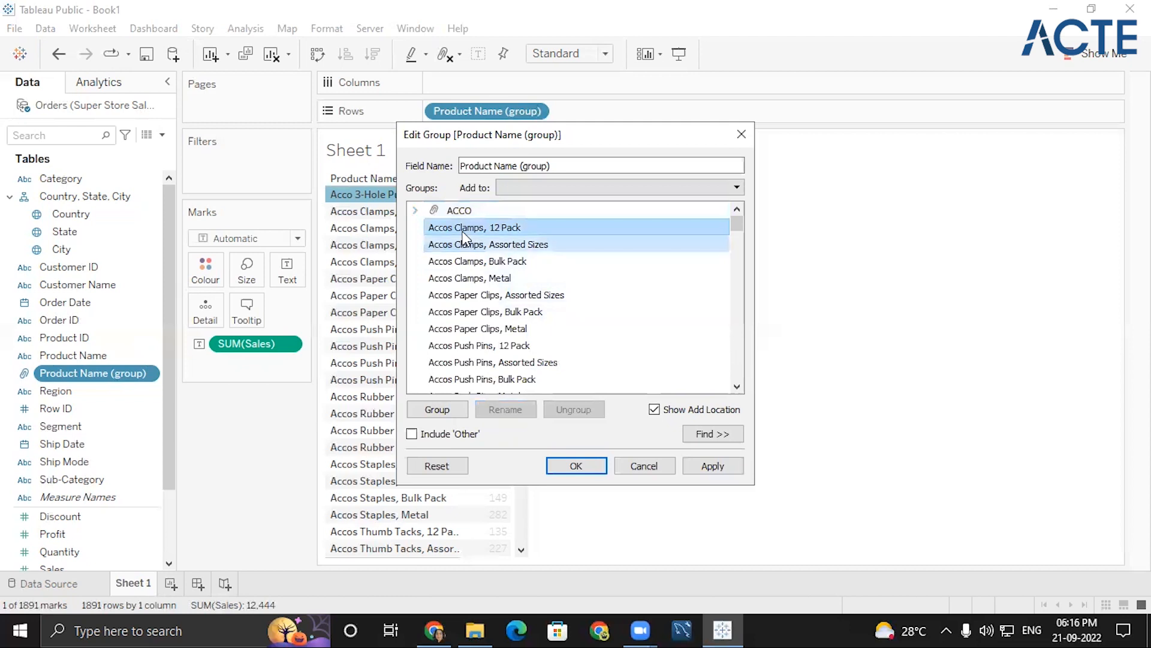
{"action": "key", "text": "shift+Down"}
{"action": "key", "text": "shift+Down"}
{"action": "key", "text": "shift+Down"}
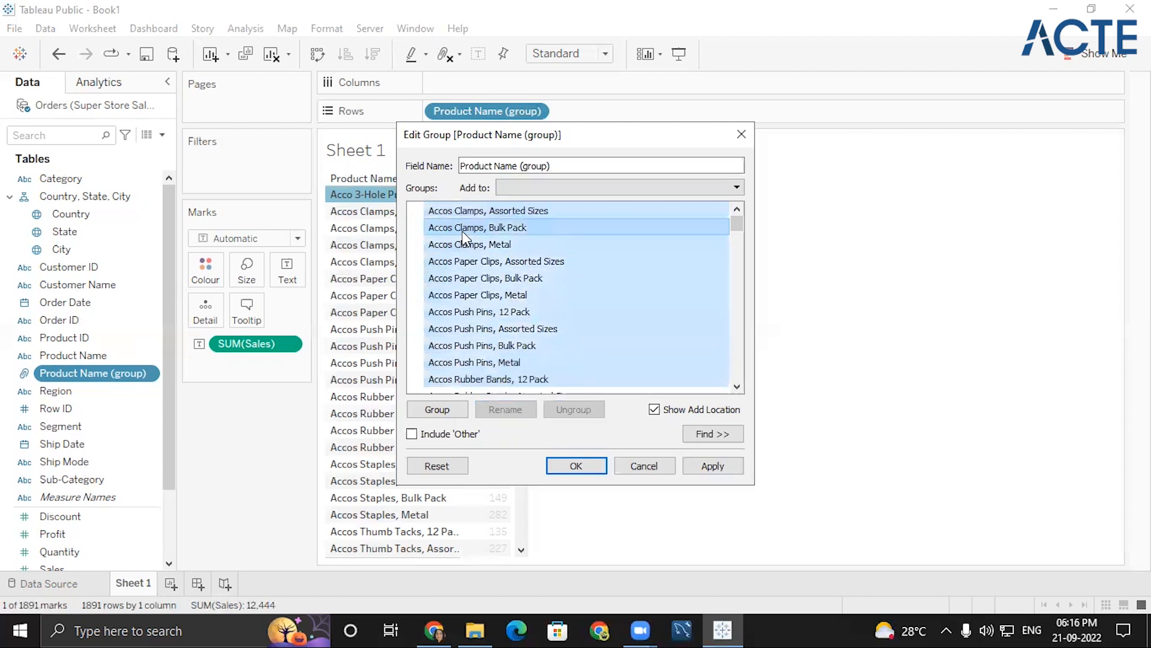
{"action": "key", "text": "shift+Down"}
{"action": "key", "text": "shift+Down"}
{"action": "key", "text": "shift+Down"}
{"action": "key", "text": "shift+Down"}
{"action": "key", "text": "shift+Down"}
{"action": "key", "text": "shift+Down"}
{"action": "key", "text": "shift+Down"}
{"action": "key", "text": "shift+Down"}
{"action": "key", "text": "shift+Down"}
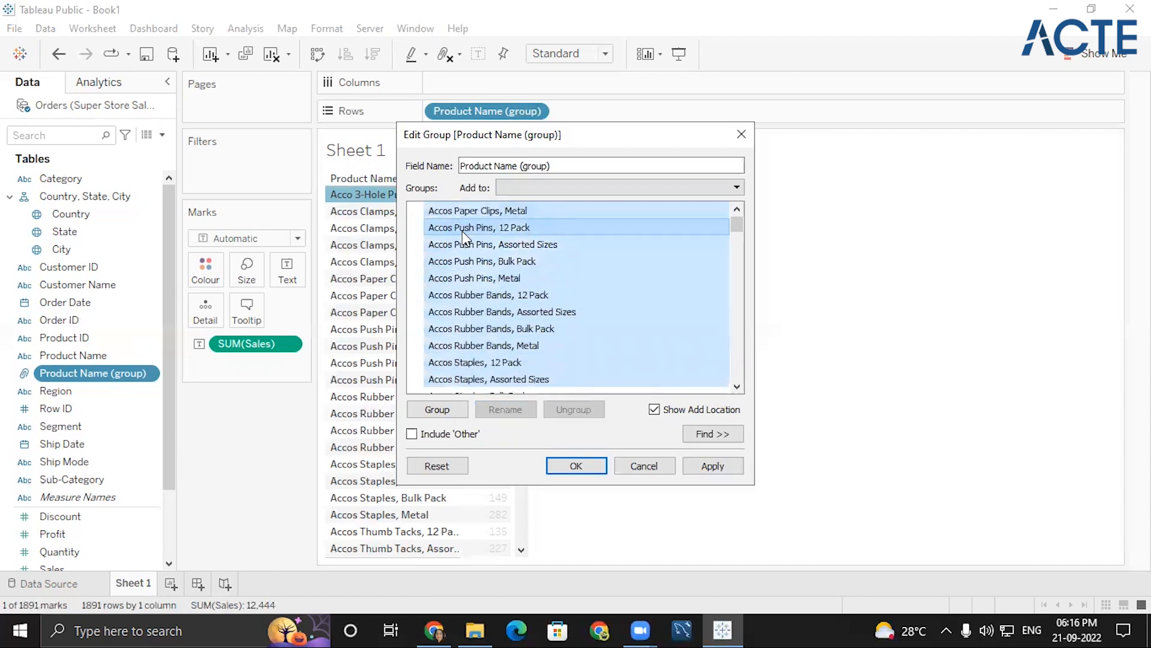
{"action": "scroll", "coordinate": [462, 236], "scroll_direction": "down", "scroll_amount": 1}
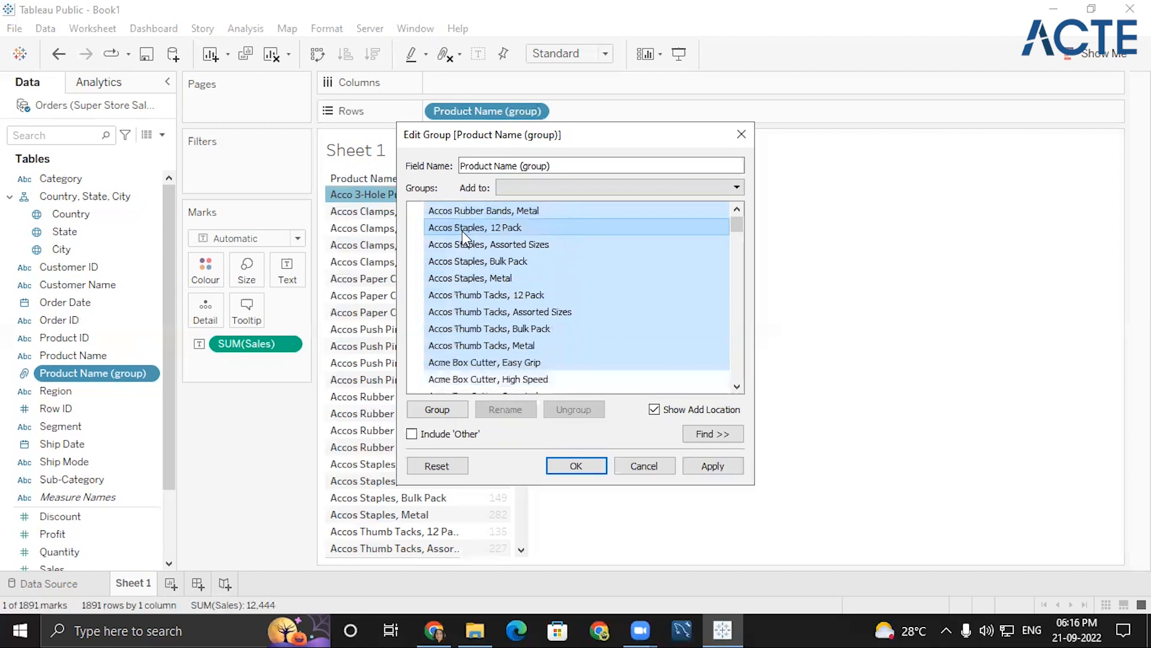
{"action": "left_click", "coordinate": [456, 410]}
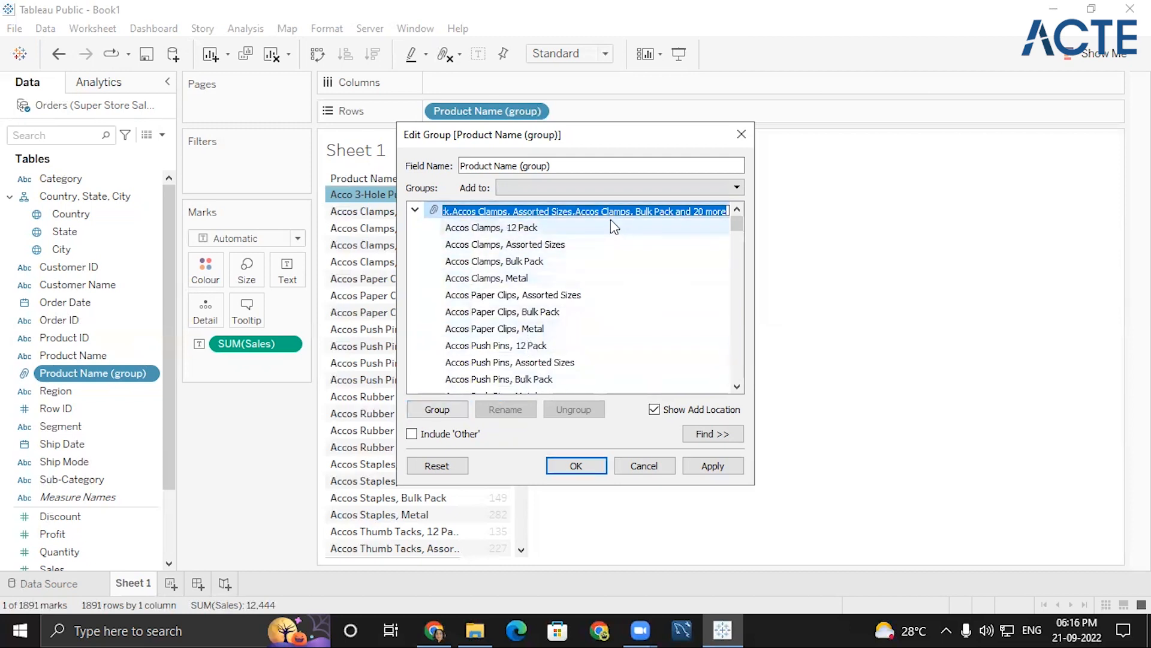
{"action": "type", "text": "ACCOS"}
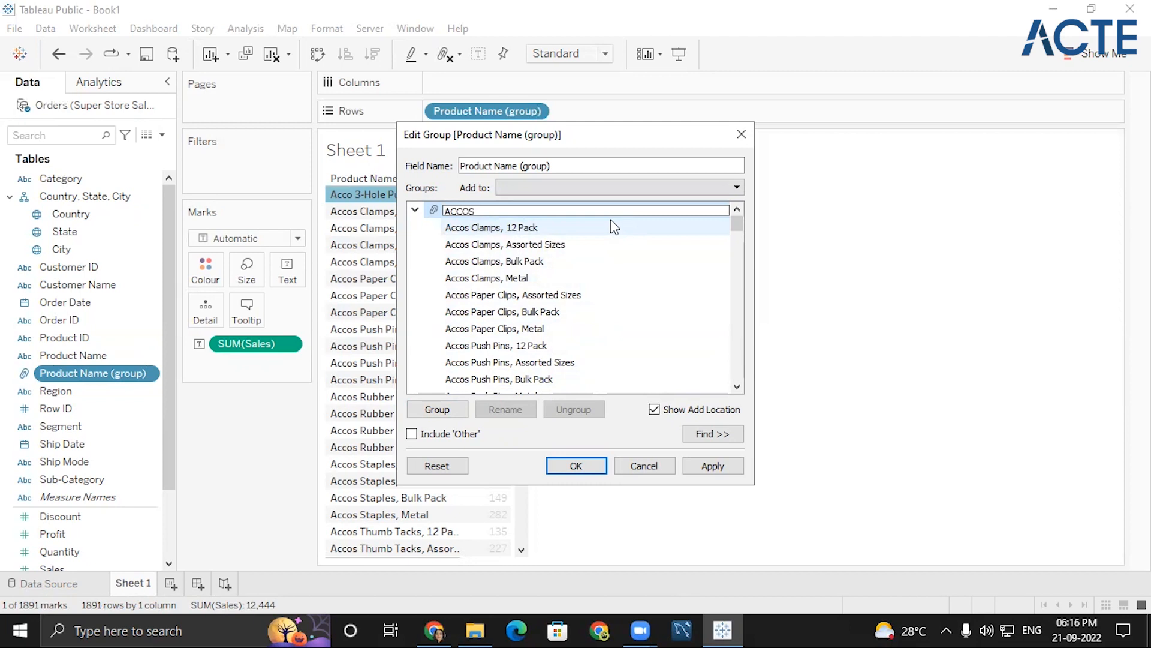
{"action": "key", "text": "Return"}
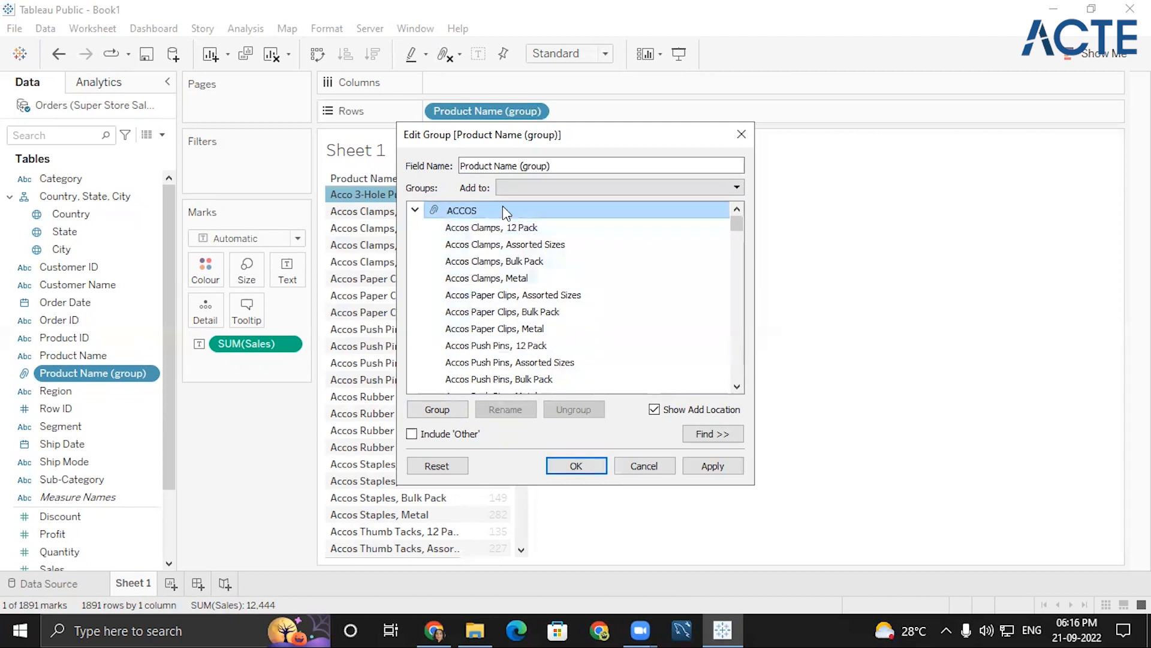
{"action": "left_click", "coordinate": [422, 210]}
{"action": "scroll", "coordinate": [444, 288], "scroll_direction": "up", "scroll_amount": 1}
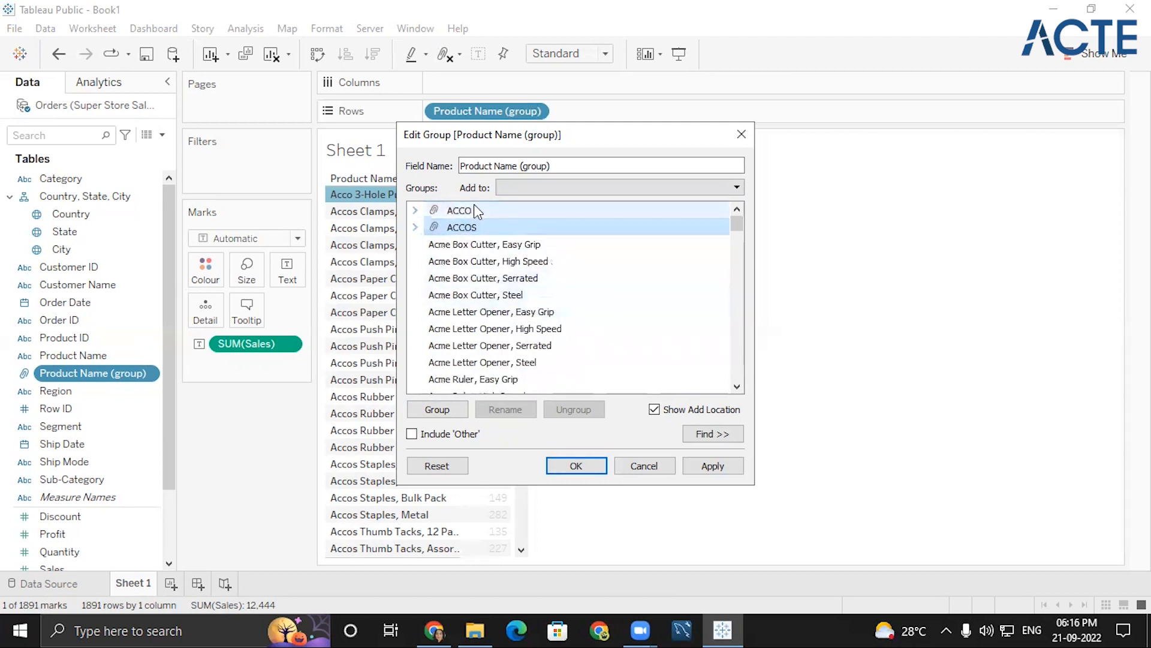
- Group the products from Acme Box Cutter, Easy Grip through Acme Trimmer, Steel, name the group ACME and collapse it
{"action": "left_click", "coordinate": [457, 244]}
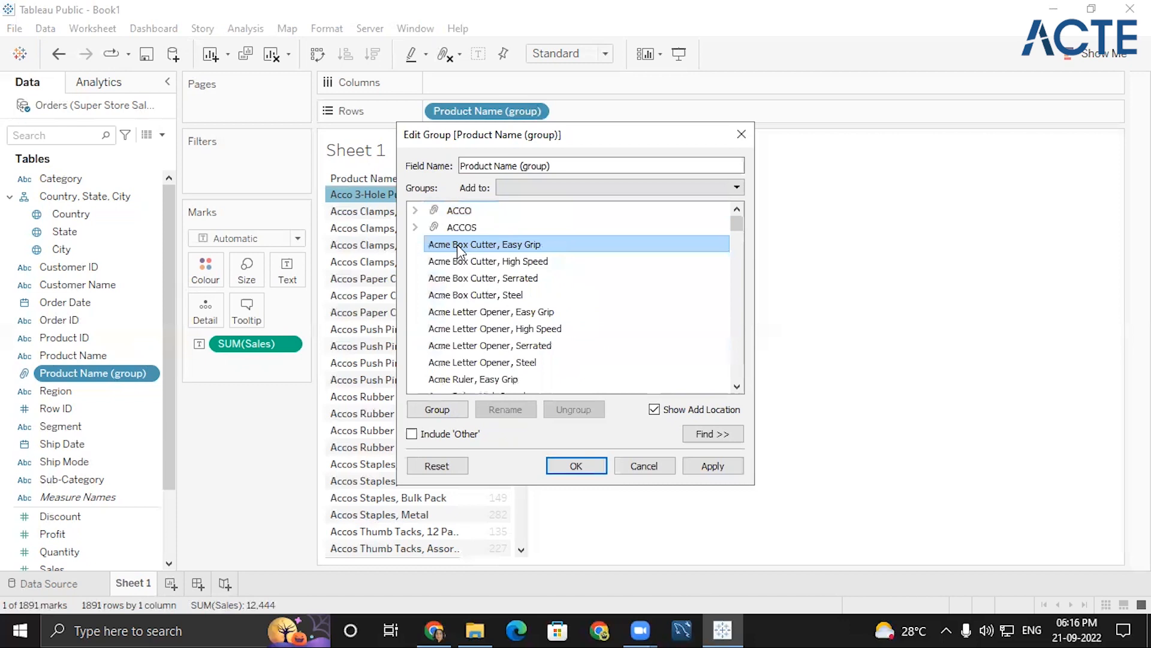
{"action": "key", "text": "shift+Down"}
{"action": "key", "text": "shift+Down"}
{"action": "key", "text": "shift+Down"}
{"action": "key", "text": "shift+Down"}
{"action": "key", "text": "shift+Down"}
{"action": "key", "text": "shift+Down"}
{"action": "key", "text": "shift+Down"}
{"action": "key", "text": "shift+Down"}
{"action": "key", "text": "shift+Down"}
{"action": "key", "text": "shift+Down"}
{"action": "key", "text": "shift+Down"}
{"action": "key", "text": "shift+Down"}
{"action": "key", "text": "shift+Down"}
{"action": "key", "text": "shift+Down"}
{"action": "key", "text": "shift+Down"}
{"action": "key", "text": "shift+Down"}
{"action": "key", "text": "shift+Down"}
{"action": "key", "text": "shift+Down"}
{"action": "key", "text": "shift+Down"}
{"action": "key", "text": "shift+Down"}
{"action": "key", "text": "shift+Down"}
{"action": "key", "text": "shift+Down"}
{"action": "key", "text": "shift+Down"}
{"action": "key", "text": "shift+Down"}
{"action": "key", "text": "shift+Down"}
{"action": "key", "text": "shift+Down"}
{"action": "key", "text": "shift+Down"}
{"action": "key", "text": "shift+Down"}
{"action": "key", "text": "shift+Down"}
{"action": "key", "text": "shift+Down"}
{"action": "key", "text": "shift+Up"}
{"action": "key", "text": "shift+Up"}
{"action": "key", "text": "shift+Up"}
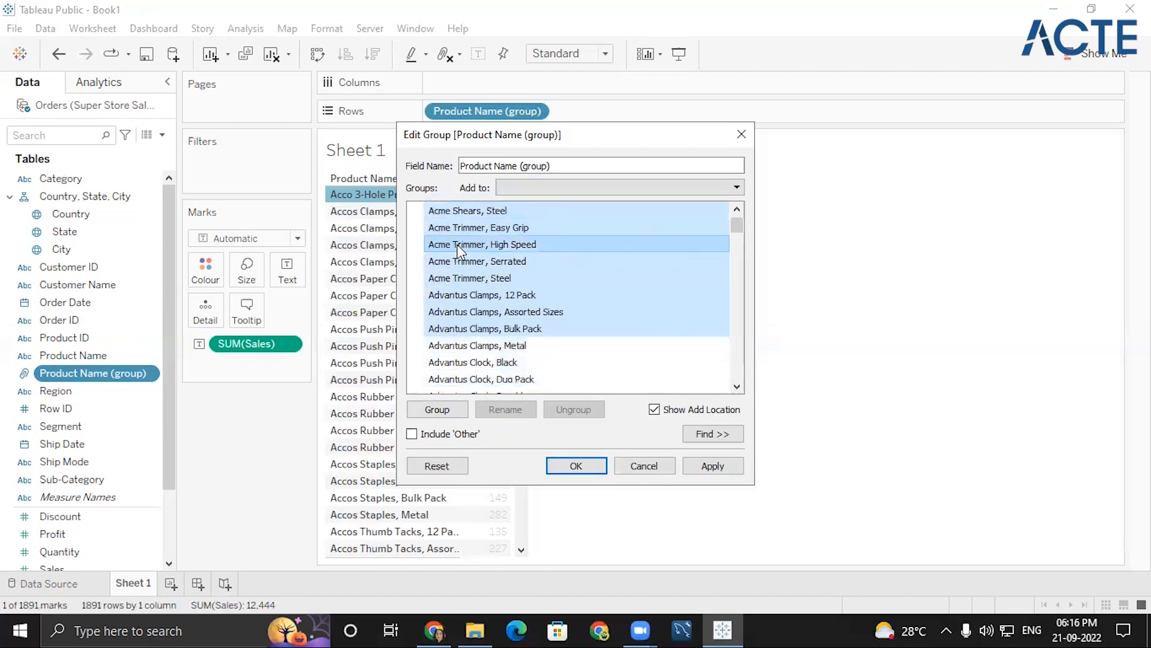
{"action": "key", "text": "shift+Up"}
{"action": "key", "text": "shift+Up"}
{"action": "key", "text": "shift+Up"}
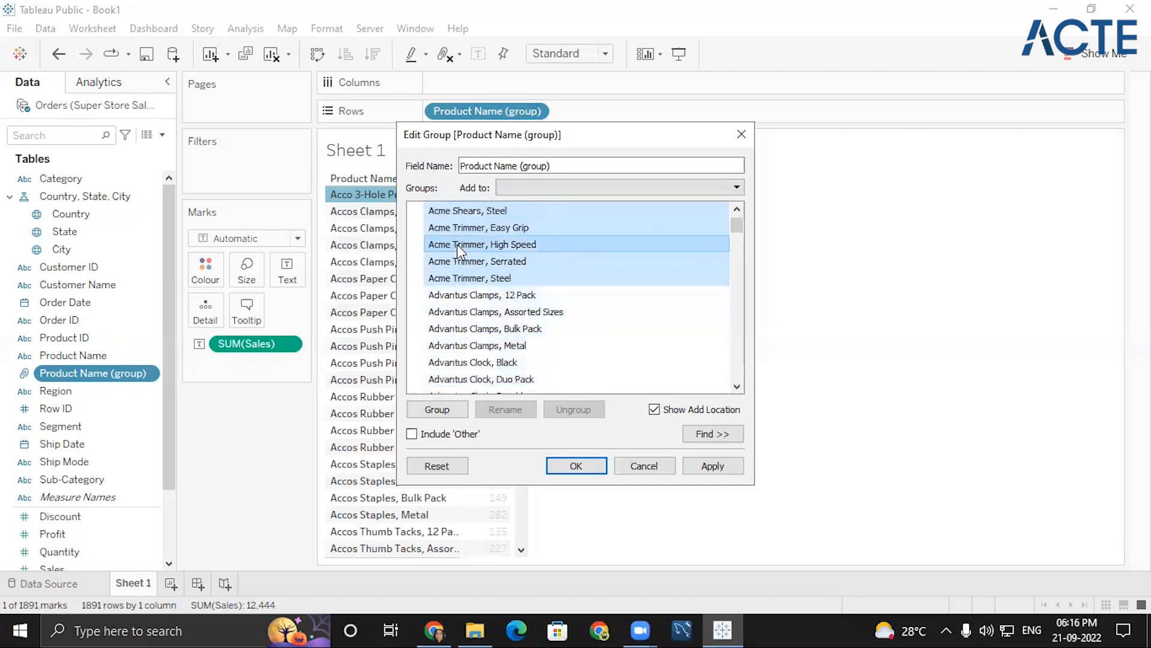
{"action": "left_click", "coordinate": [464, 410]}
{"action": "key", "text": "BackSpace"}
{"action": "type", "text": "ACME"}
{"action": "key", "text": "BackSpace"}
{"action": "key", "text": "BackSpace"}
{"action": "type", "text": "ME"}
{"action": "key", "text": "Return"}
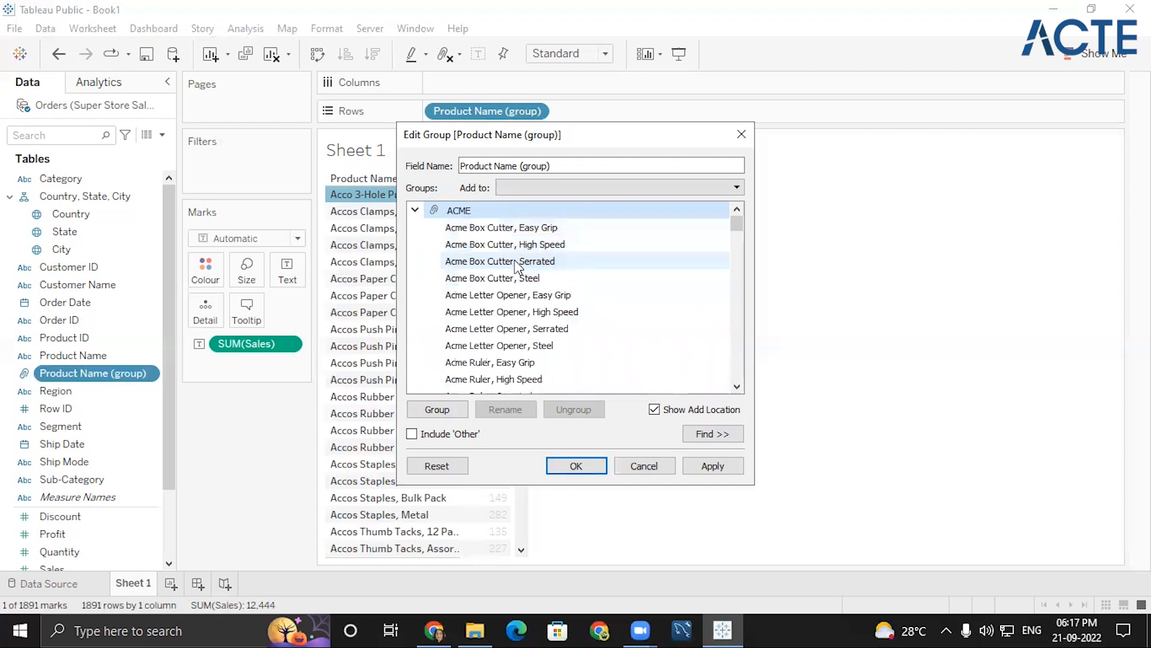
{"action": "left_click", "coordinate": [415, 211]}
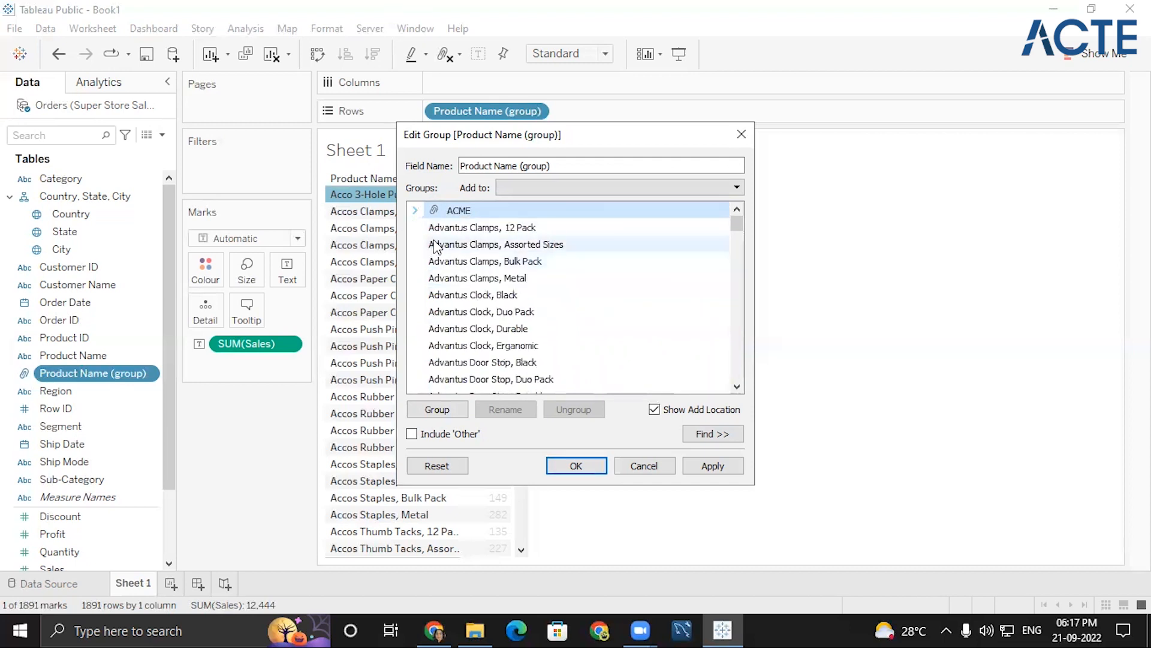
- Group the products from Advantus Clamps, 12 Pack through Advantus Thumb Tacks, Metal, name the group ADVANTUS and collapse it
{"action": "left_click", "coordinate": [441, 233]}
{"action": "key", "text": "shift+Down"}
{"action": "key", "text": "shift+Down"}
{"action": "key", "text": "shift+Down"}
{"action": "key", "text": "shift+Down"}
{"action": "key", "text": "shift+Down"}
{"action": "key", "text": "shift+Down"}
{"action": "key", "text": "shift+Down"}
{"action": "key", "text": "shift+Down"}
{"action": "key", "text": "shift+Down"}
{"action": "key", "text": "shift+Down"}
{"action": "key", "text": "shift+Down"}
{"action": "key", "text": "shift+Down"}
{"action": "key", "text": "shift+Down"}
{"action": "key", "text": "shift+Down"}
{"action": "key", "text": "shift+Down"}
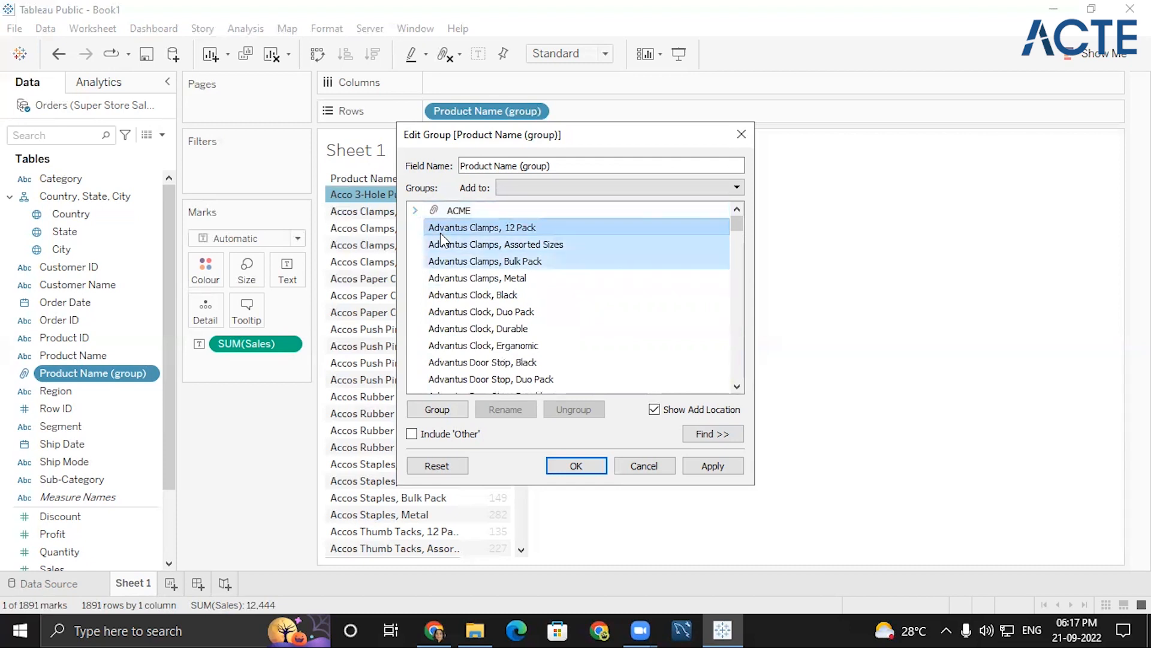
{"action": "key", "text": "shift+Down"}
{"action": "key", "text": "shift+Down"}
{"action": "key", "text": "shift+Down"}
{"action": "key", "text": "shift+Down"}
{"action": "key", "text": "shift+Down"}
{"action": "key", "text": "shift+Down"}
{"action": "key", "text": "shift+Down"}
{"action": "key", "text": "shift+Down"}
{"action": "key", "text": "shift+Down"}
{"action": "key", "text": "shift+Down"}
{"action": "key", "text": "shift+Down"}
{"action": "key", "text": "shift+Down"}
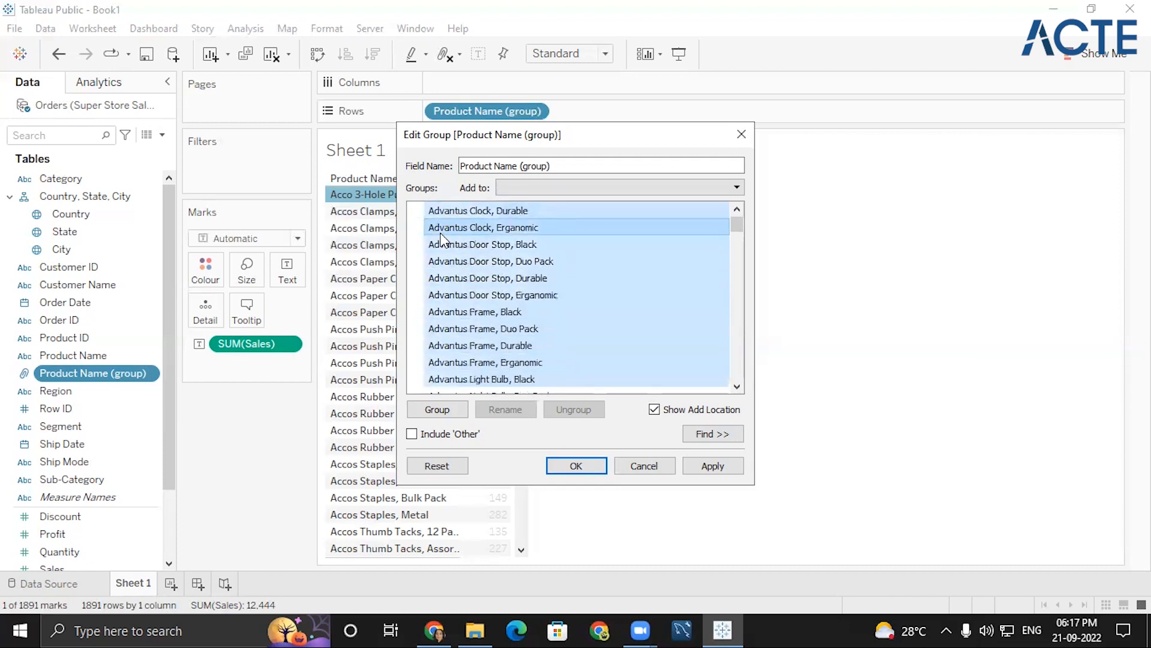
{"action": "key", "text": "shift+Down"}
{"action": "key", "text": "shift+Down"}
{"action": "key", "text": "shift+Down"}
{"action": "key", "text": "shift+Down"}
{"action": "key", "text": "shift+Down"}
{"action": "key", "text": "shift+Down"}
{"action": "key", "text": "shift+Down"}
{"action": "key", "text": "shift+Down"}
{"action": "key", "text": "shift+Down"}
{"action": "key", "text": "shift+Down"}
{"action": "key", "text": "shift+Down"}
{"action": "key", "text": "shift+Down"}
{"action": "key", "text": "shift+Down"}
{"action": "key", "text": "shift+Down"}
{"action": "key", "text": "shift+Down"}
{"action": "key", "text": "shift+Down"}
{"action": "key", "text": "shift+Down"}
{"action": "key", "text": "shift+Down"}
{"action": "key", "text": "shift+Down"}
{"action": "key", "text": "shift+Down"}
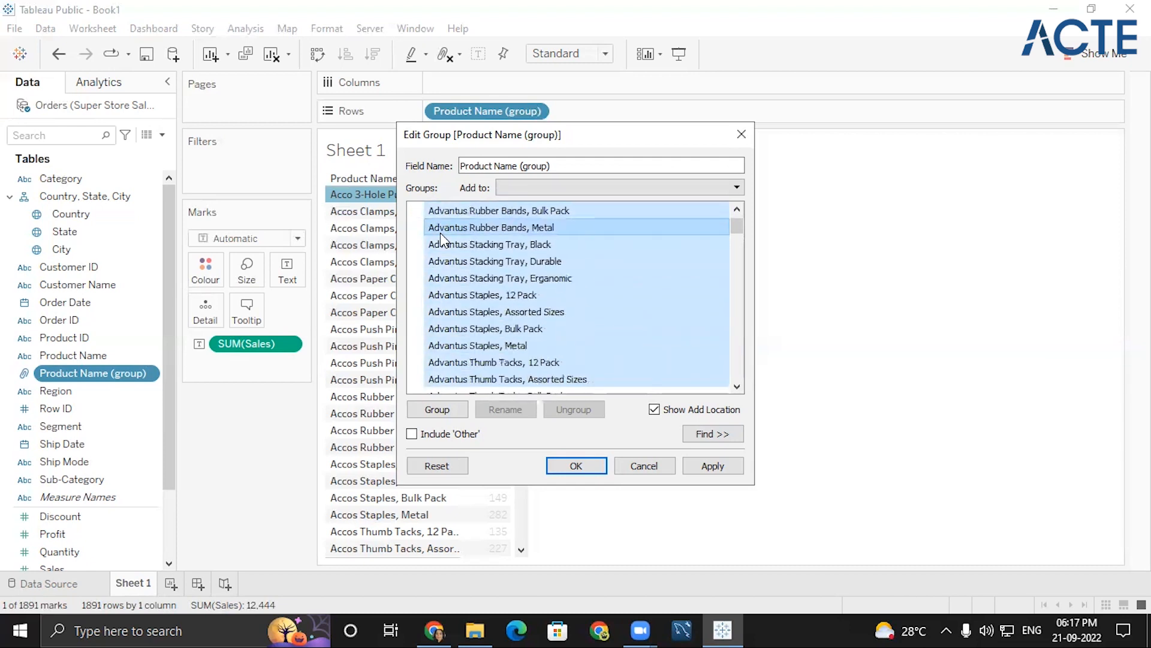
{"action": "key", "text": "shift+Up"}
{"action": "key", "text": "shift+Up"}
{"action": "key", "text": "shift+Up"}
{"action": "key", "text": "shift+Up"}
{"action": "key", "text": "shift+Up"}
{"action": "key", "text": "shift+Up"}
{"action": "key", "text": "shift+Up"}
{"action": "key", "text": "shift+Up"}
{"action": "key", "text": "shift+Up"}
{"action": "key", "text": "shift+Up"}
{"action": "key", "text": "shift+Up"}
{"action": "key", "text": "shift+Up"}
{"action": "key", "text": "shift+Up"}
{"action": "key", "text": "shift+Up"}
{"action": "key", "text": "shift+Up"}
{"action": "key", "text": "shift+Up"}
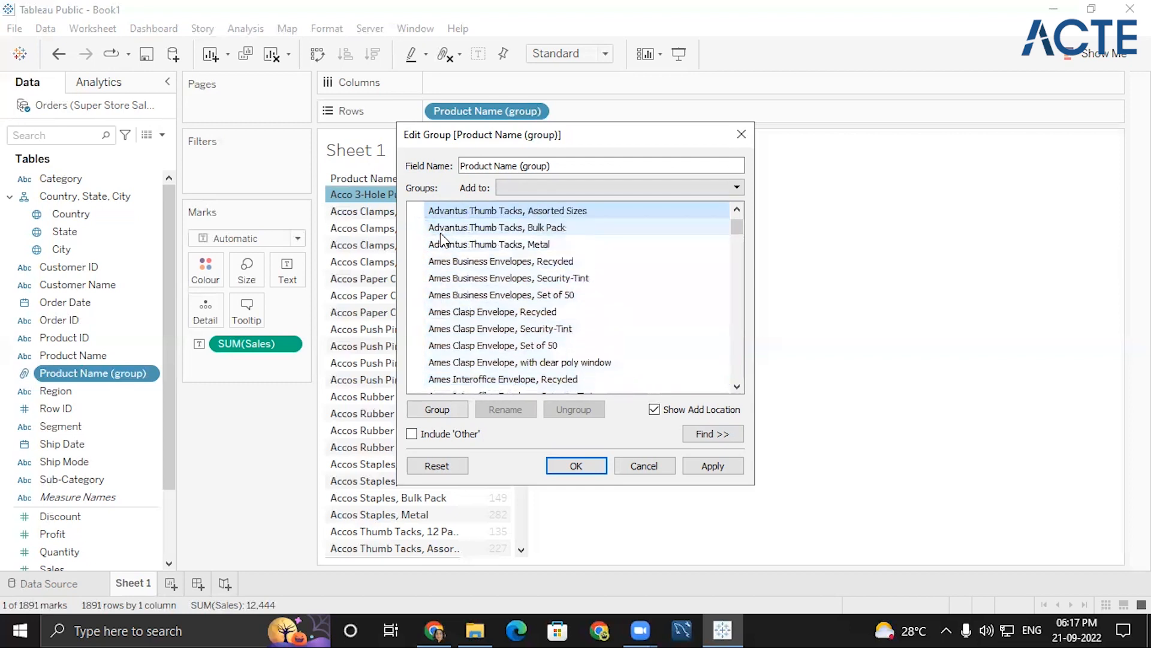
{"action": "key", "text": "shift+Down"}
{"action": "key", "text": "shift+Down"}
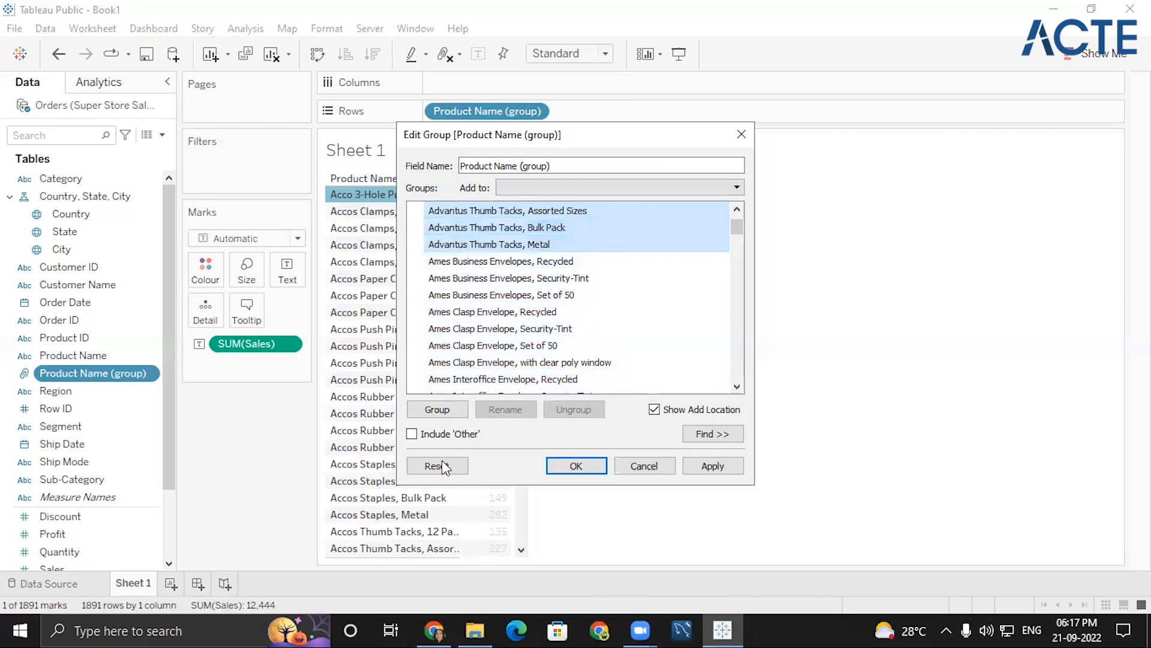
{"action": "left_click", "coordinate": [437, 409]}
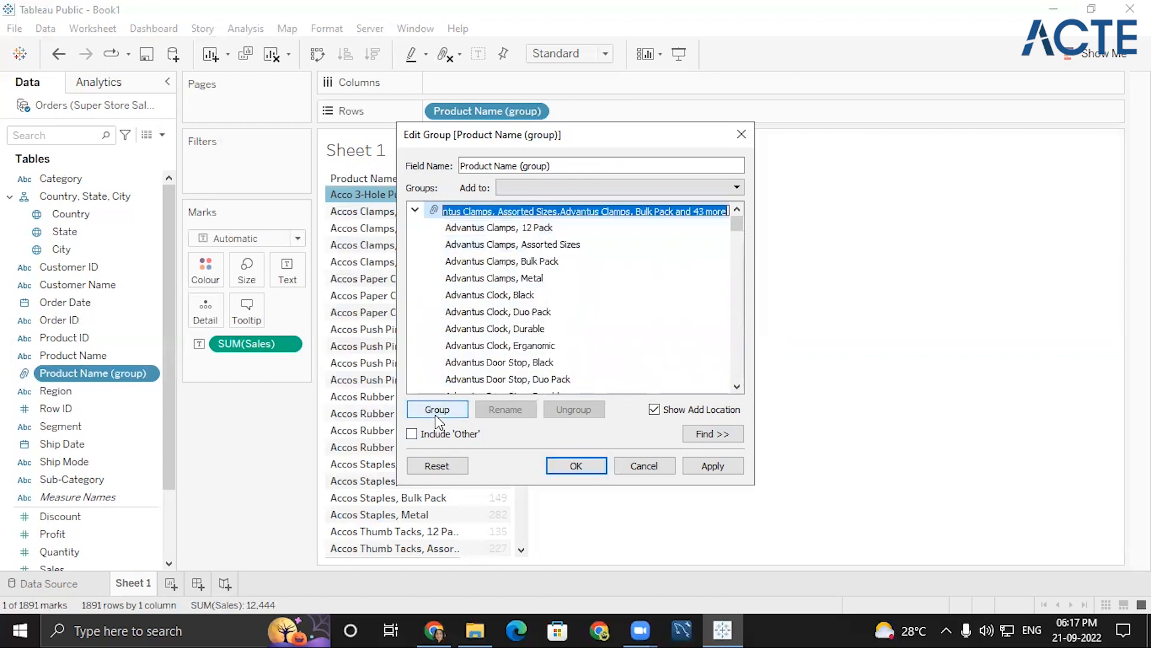
{"action": "type", "text": "ADVANTUS"}
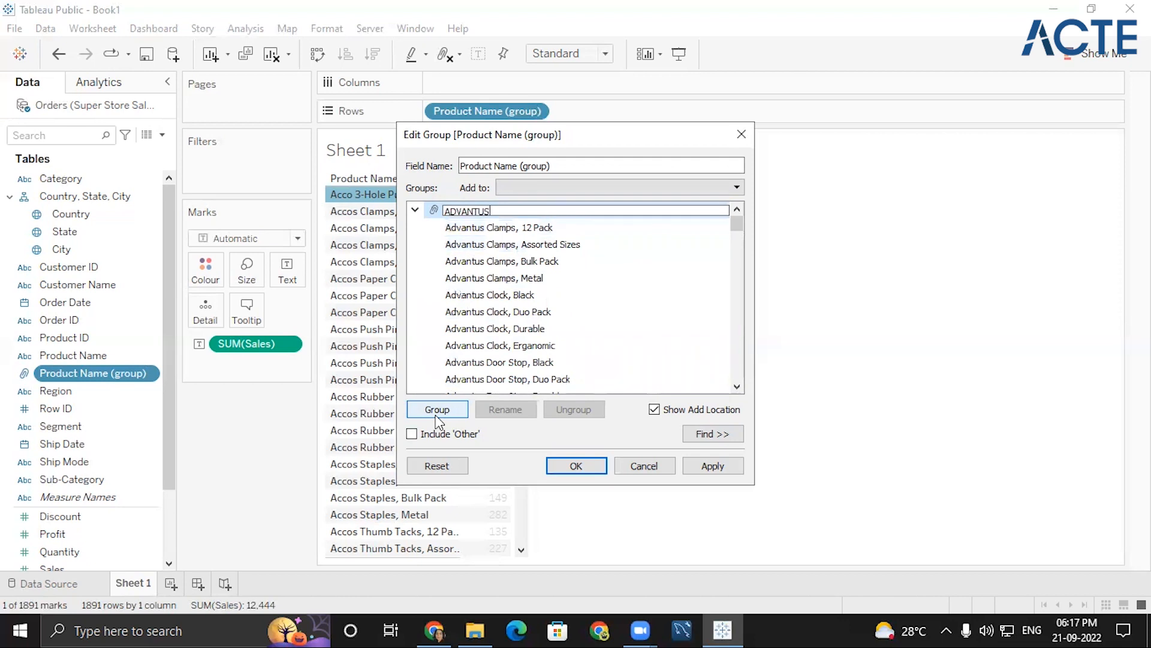
{"action": "key", "text": "Return"}
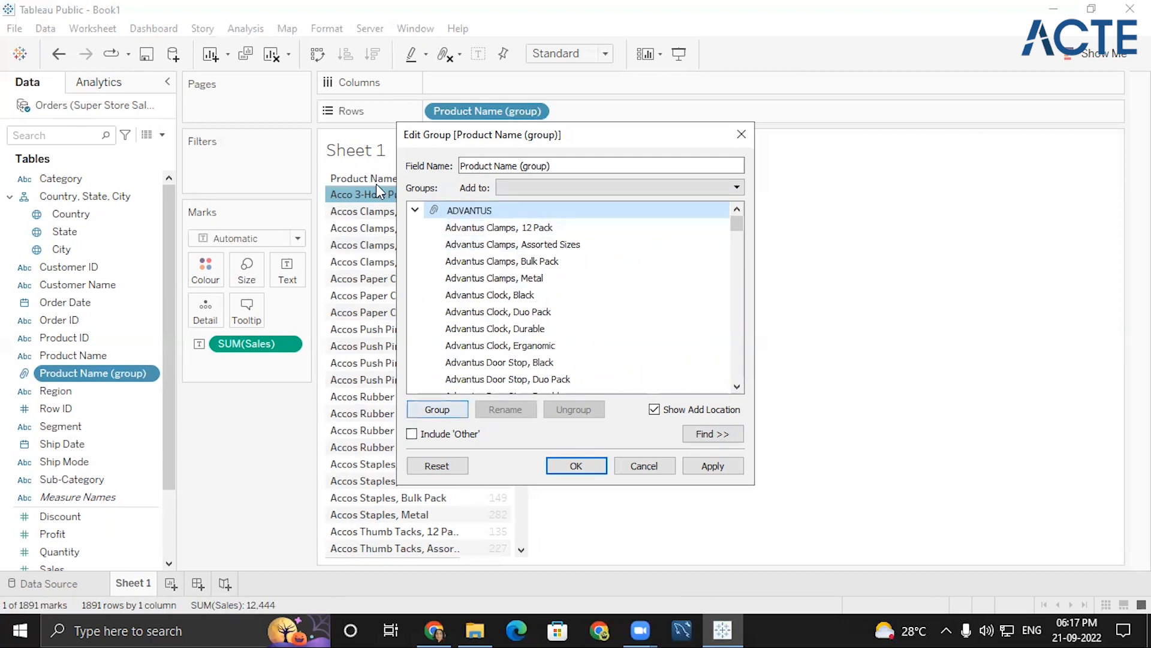
{"action": "left_click", "coordinate": [415, 209]}
{"action": "scroll", "coordinate": [518, 240], "scroll_direction": "up", "scroll_amount": 1}
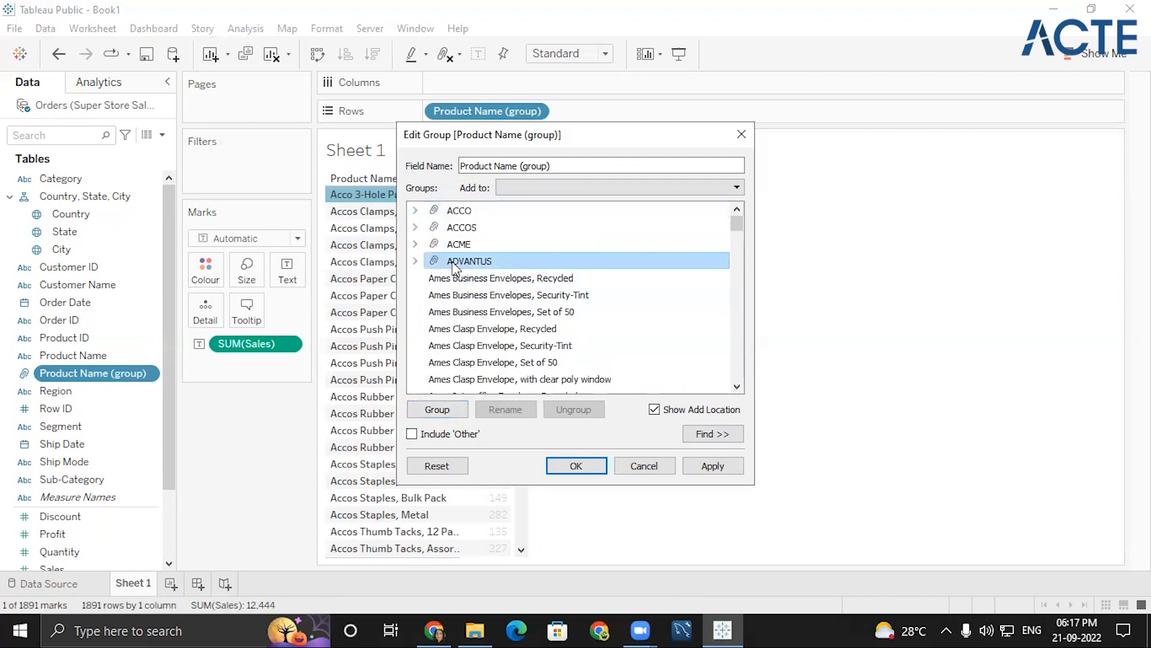
- Put all remaining ungrouped products into the Other group, collapse it and accept the group edits
{"action": "scroll", "coordinate": [487, 327], "scroll_direction": "down", "scroll_amount": 10}
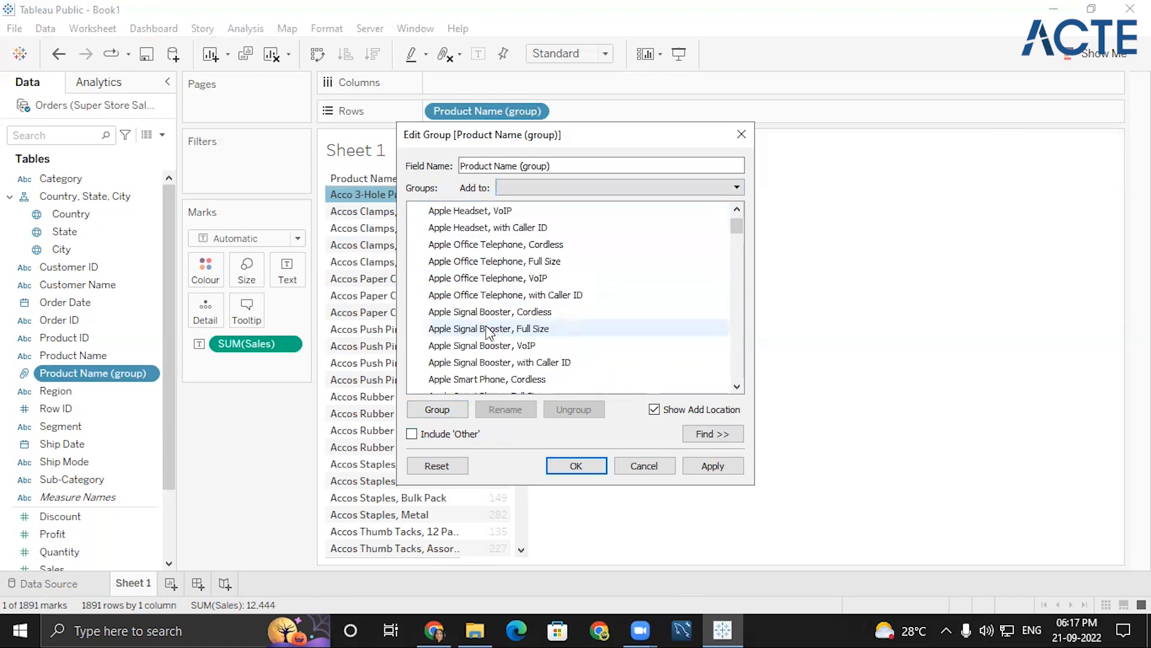
{"action": "scroll", "coordinate": [481, 336], "scroll_direction": "up", "scroll_amount": 10}
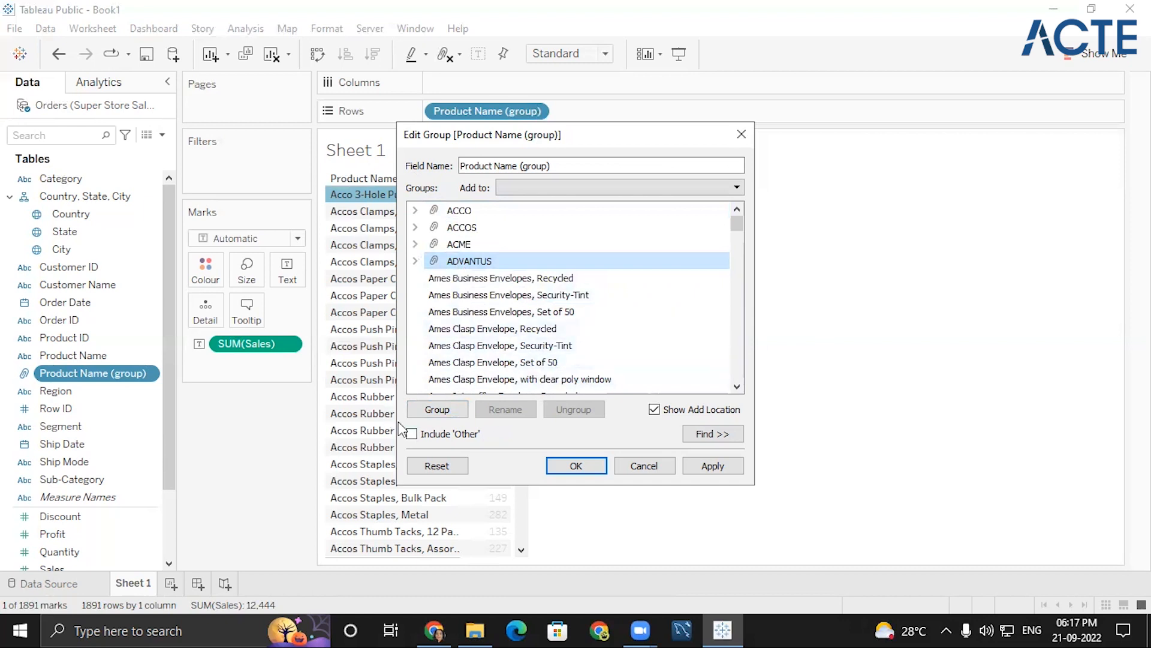
{"action": "left_click", "coordinate": [412, 437]}
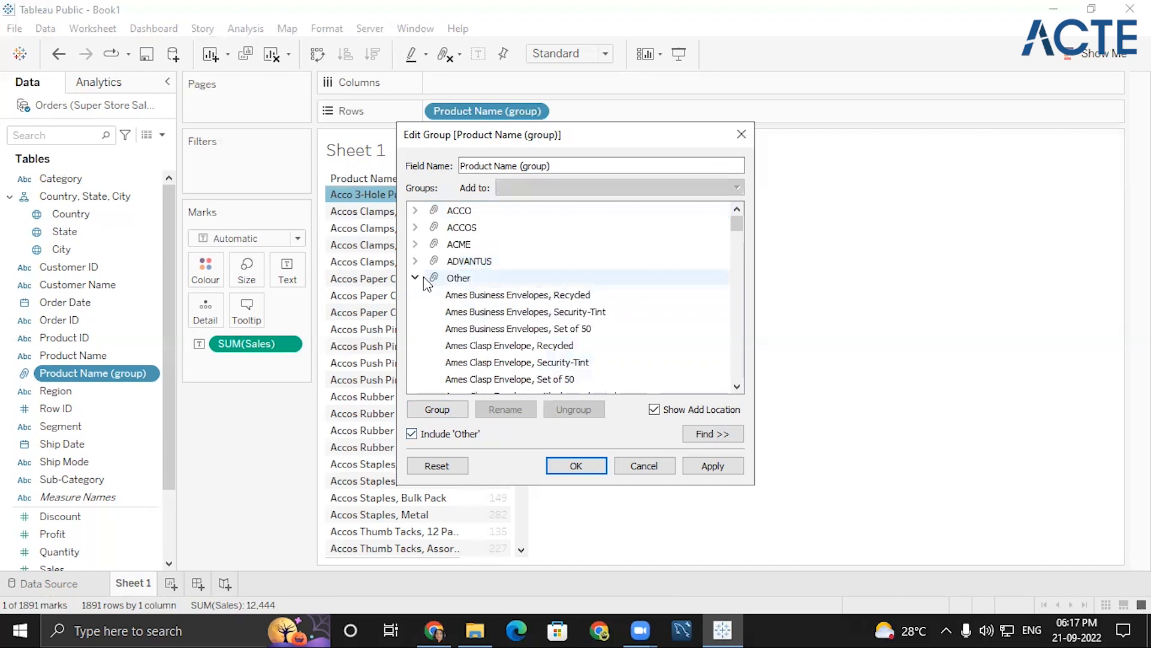
{"action": "left_click", "coordinate": [415, 277]}
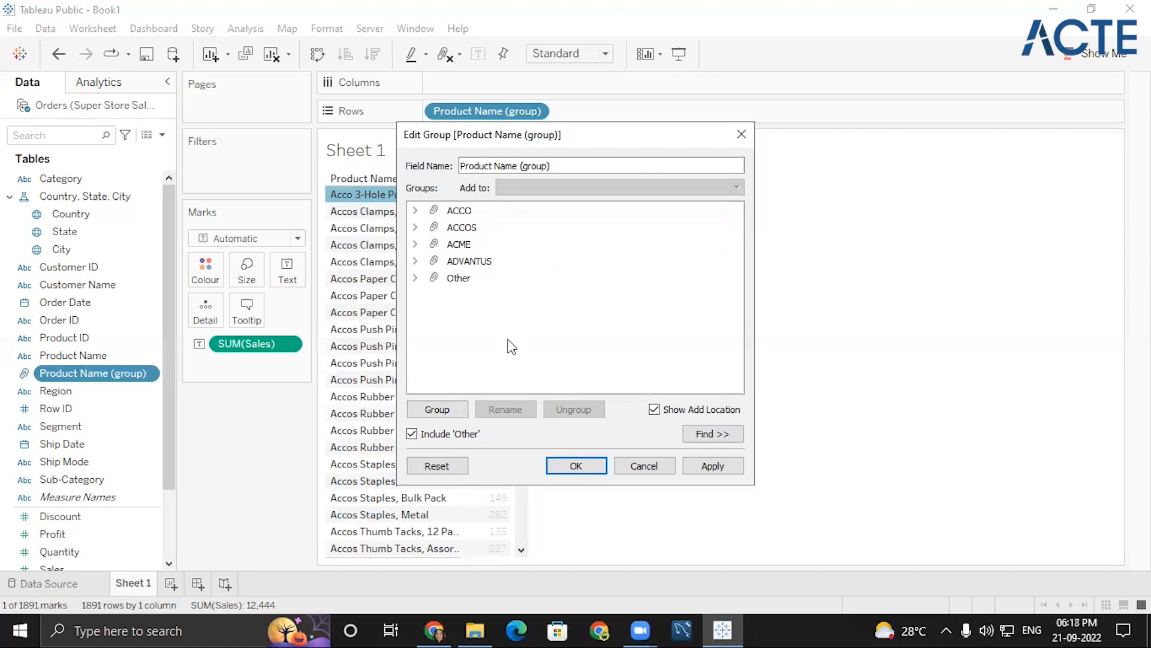
{"action": "left_click", "coordinate": [574, 466]}
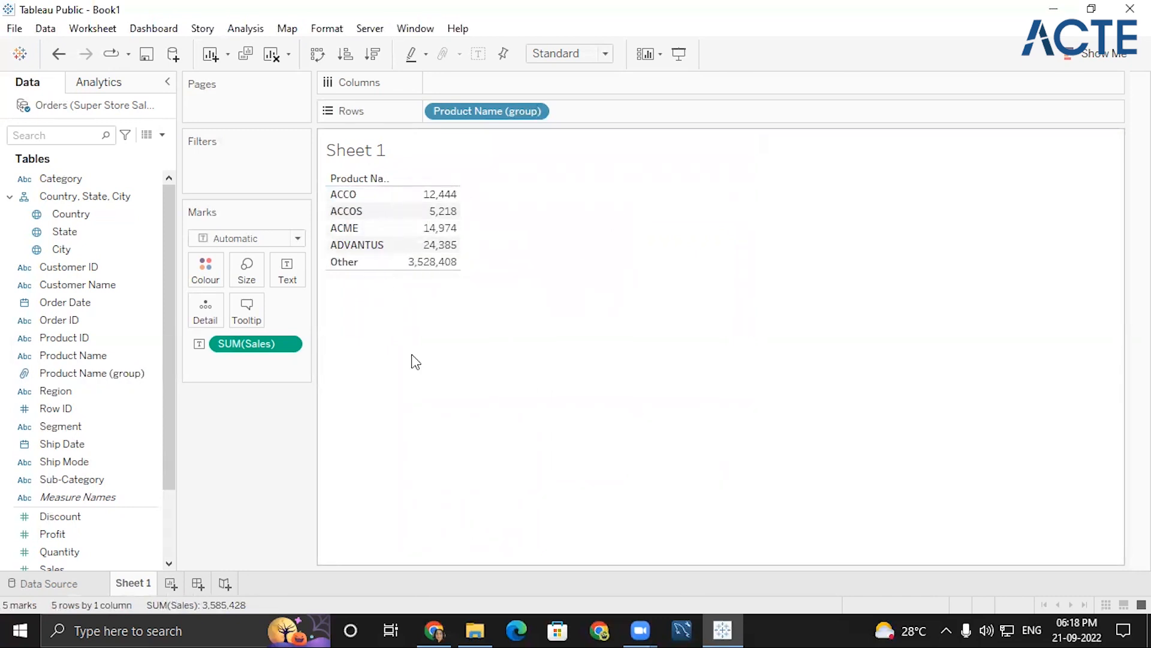
- Turn the grouped sales table into a horizontal bar chart, and swap its rows and columns to make the bars vertical
{"action": "left_click", "coordinate": [1103, 54]}
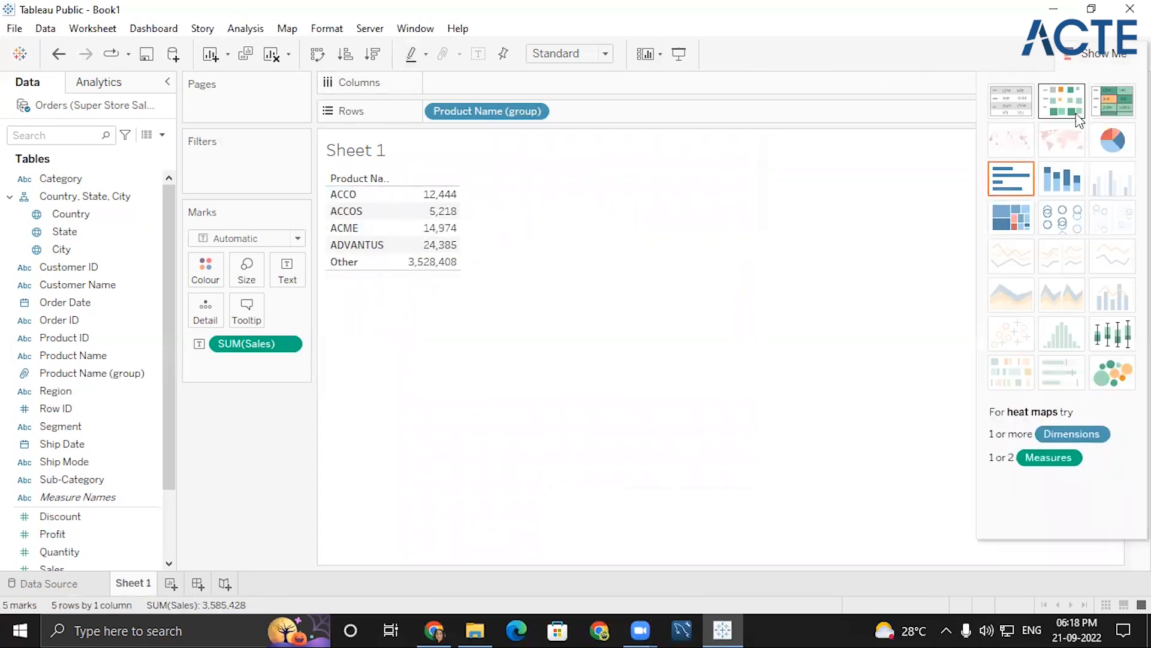
{"action": "left_click", "coordinate": [1011, 178]}
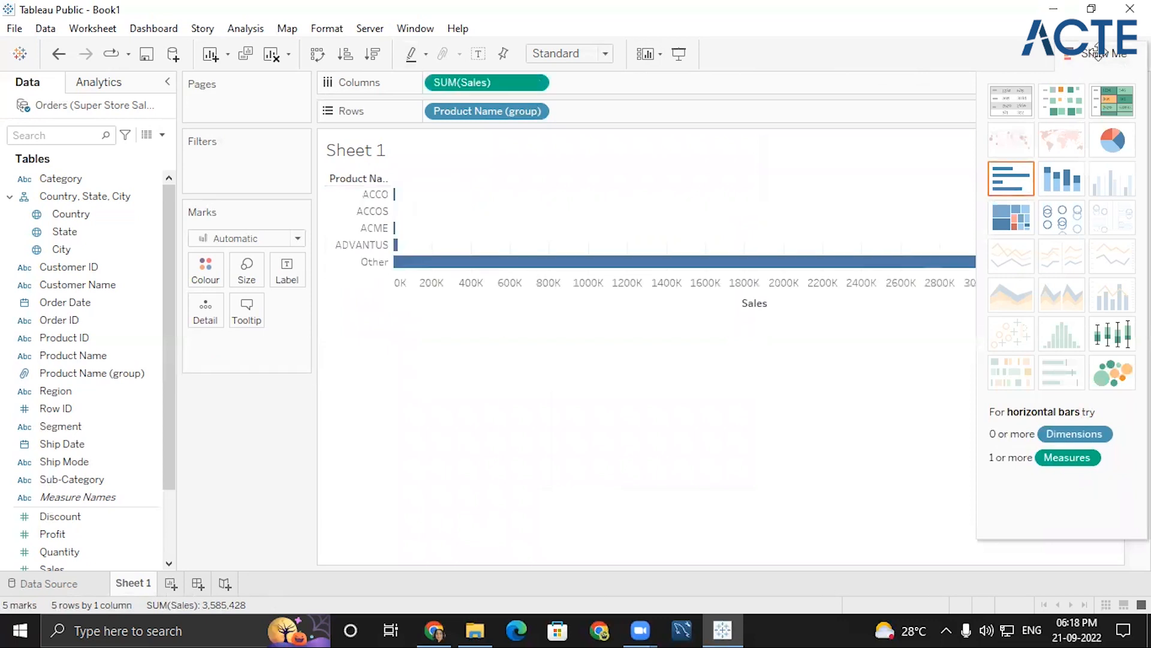
{"action": "left_click", "coordinate": [319, 55]}
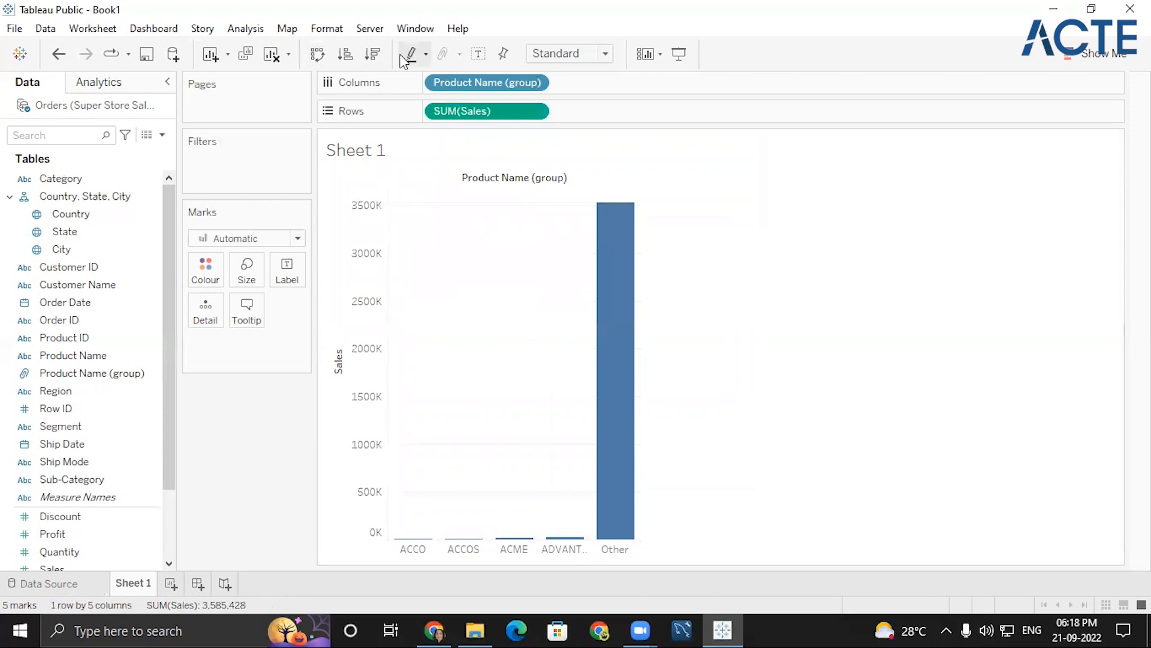
- Filter the Product Name (group) field to exclude Other, keeping ACCO, ACCOS, ACME and ADVANTUS
{"action": "mouse_move", "coordinate": [621, 380]}
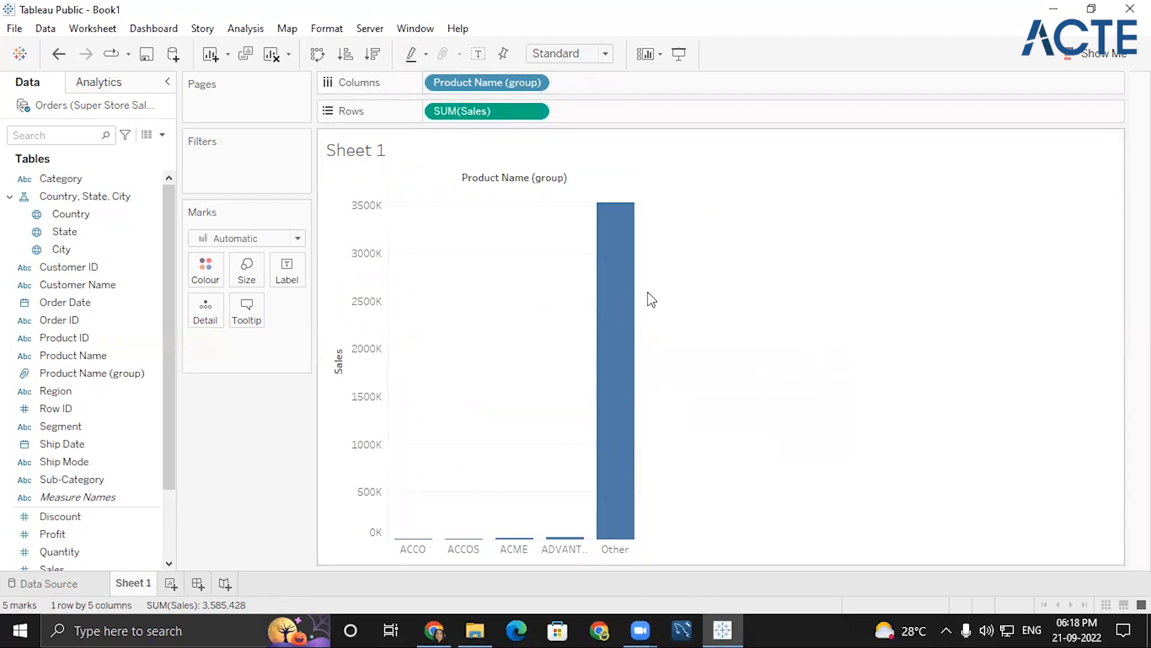
{"action": "left_click", "coordinate": [535, 83]}
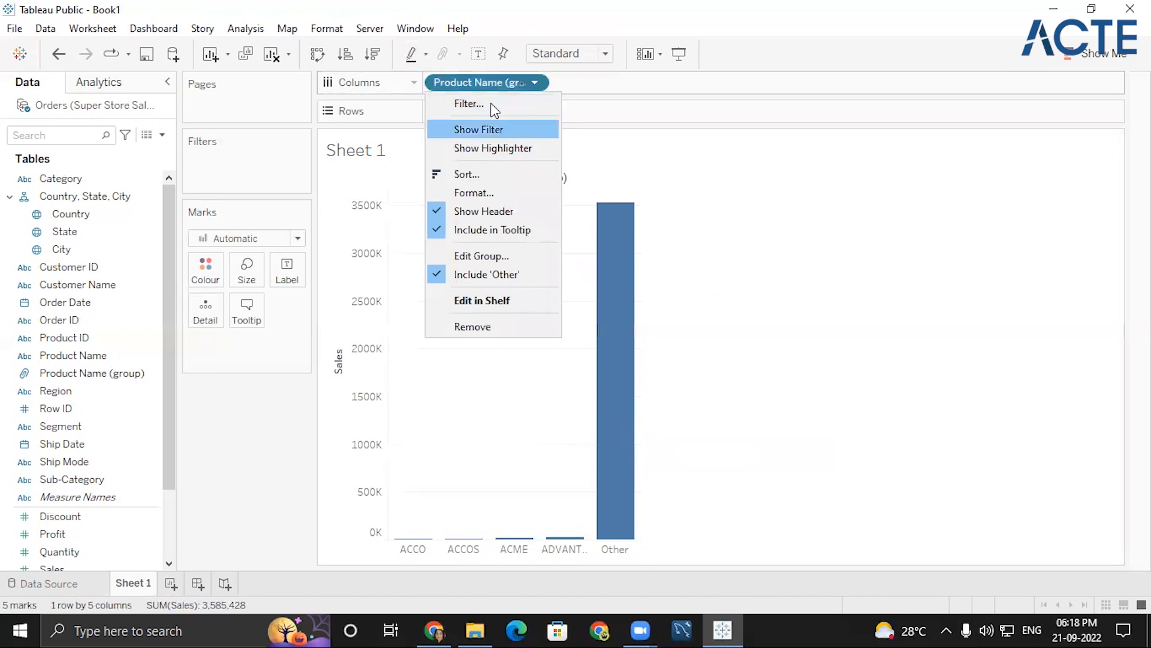
{"action": "left_click", "coordinate": [491, 103]}
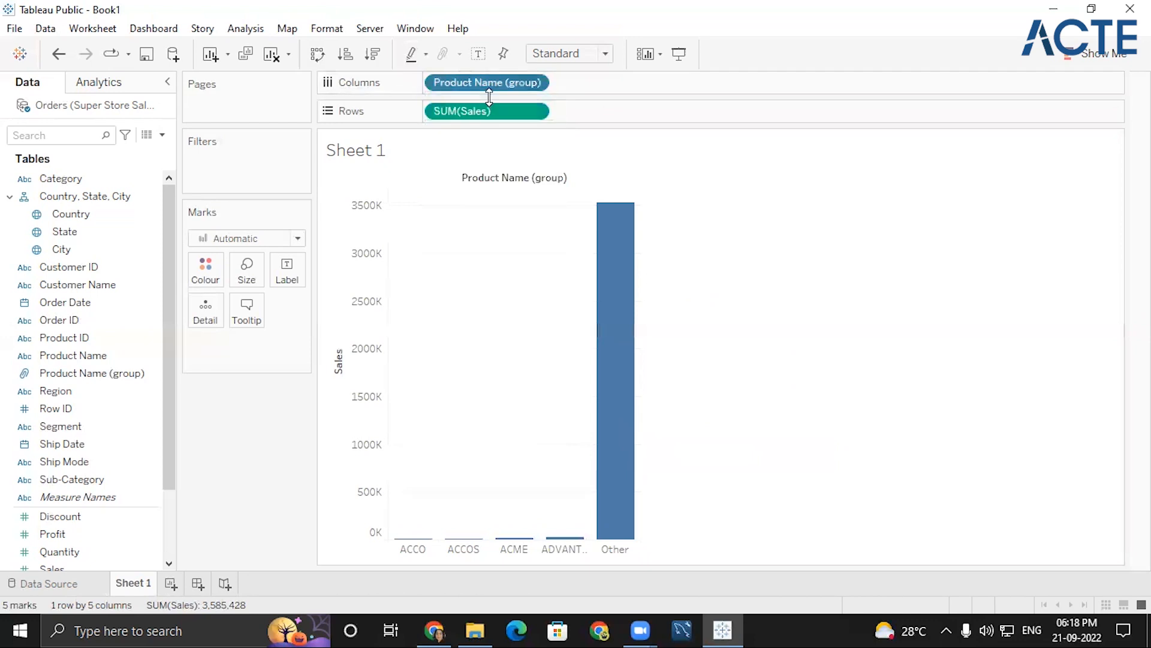
{"action": "left_click", "coordinate": [418, 250]}
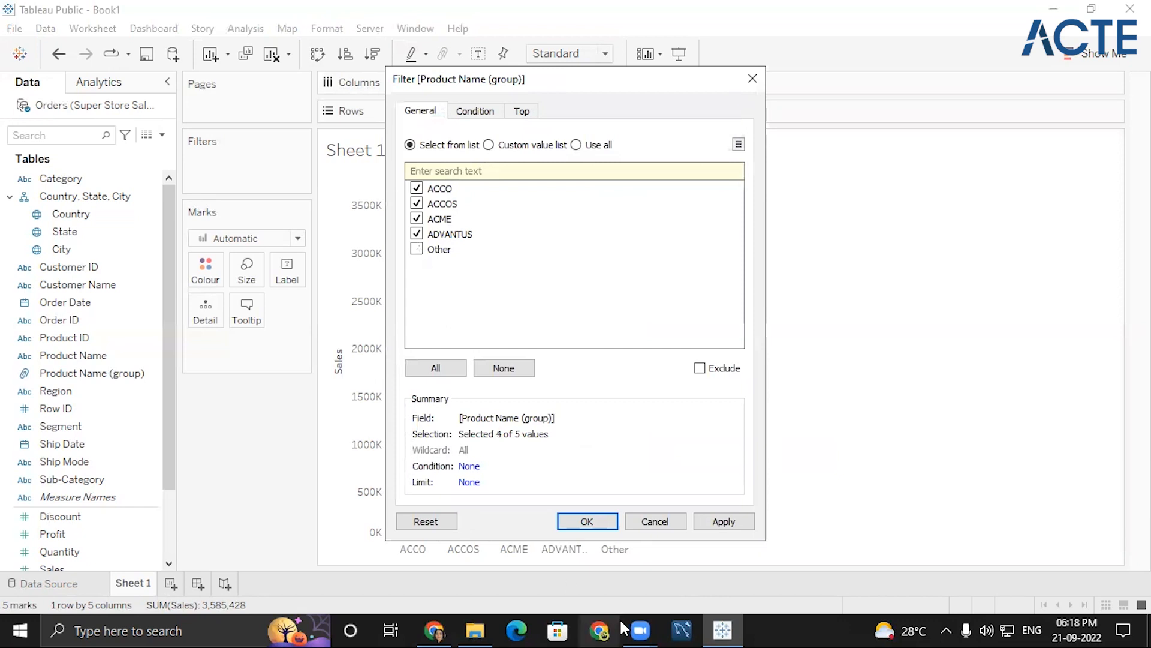
{"action": "left_click", "coordinate": [587, 521]}
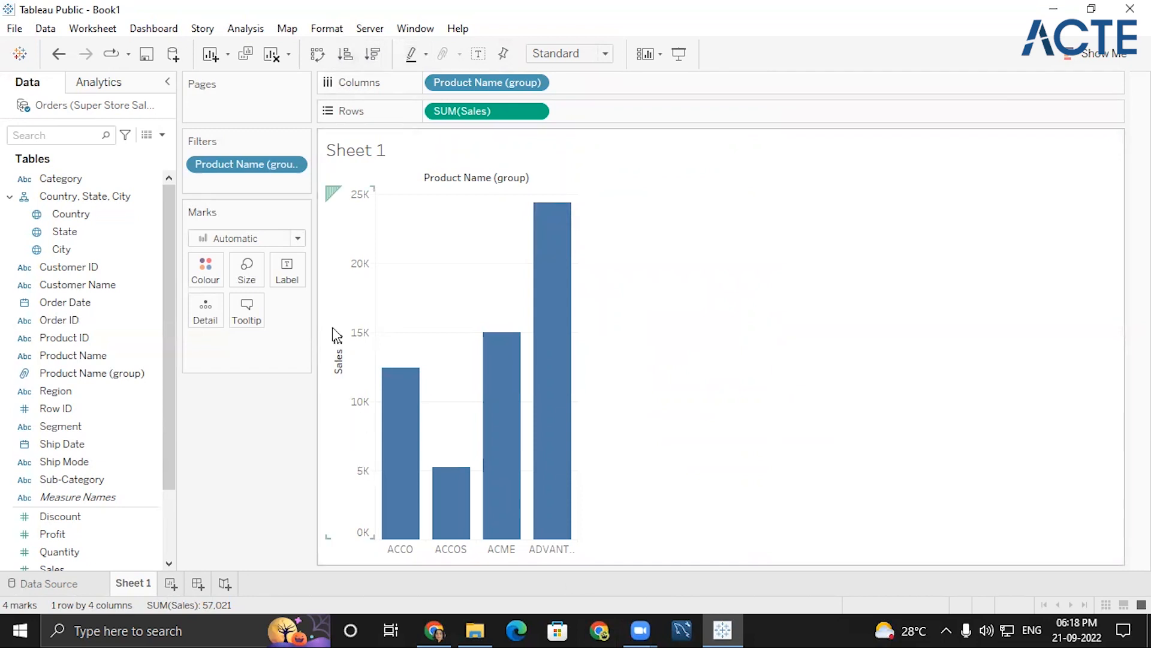
- Sort the product group bars by sales in descending order and inspect the ADVANTUS bar
{"action": "left_click", "coordinate": [338, 341]}
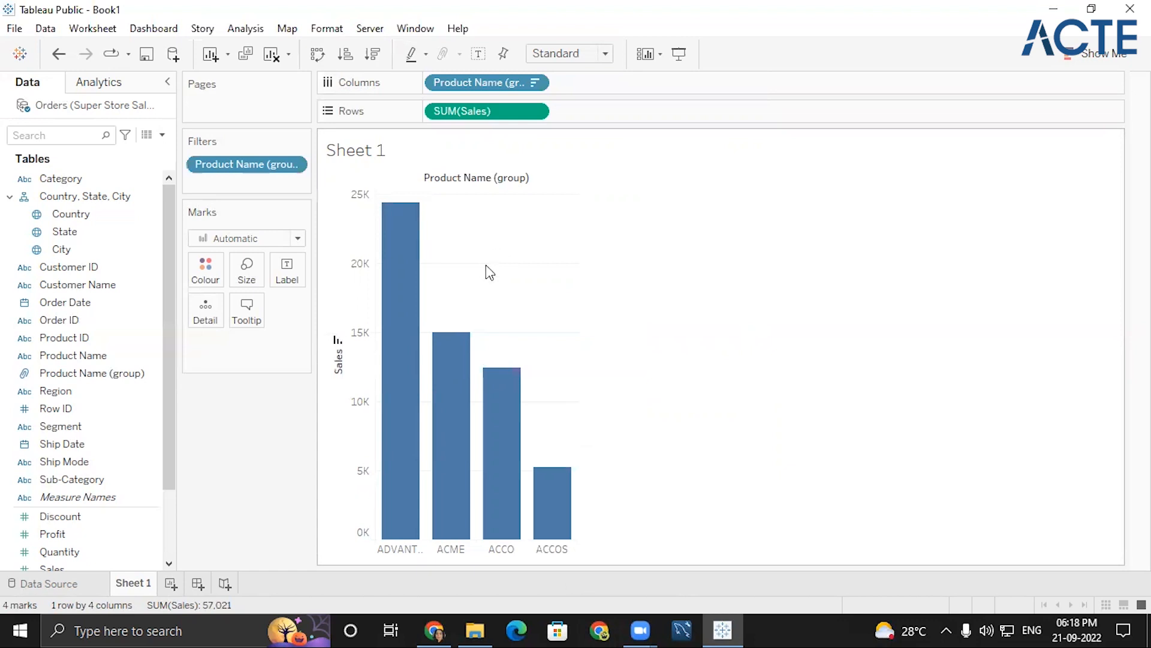
{"action": "mouse_move", "coordinate": [401, 329]}
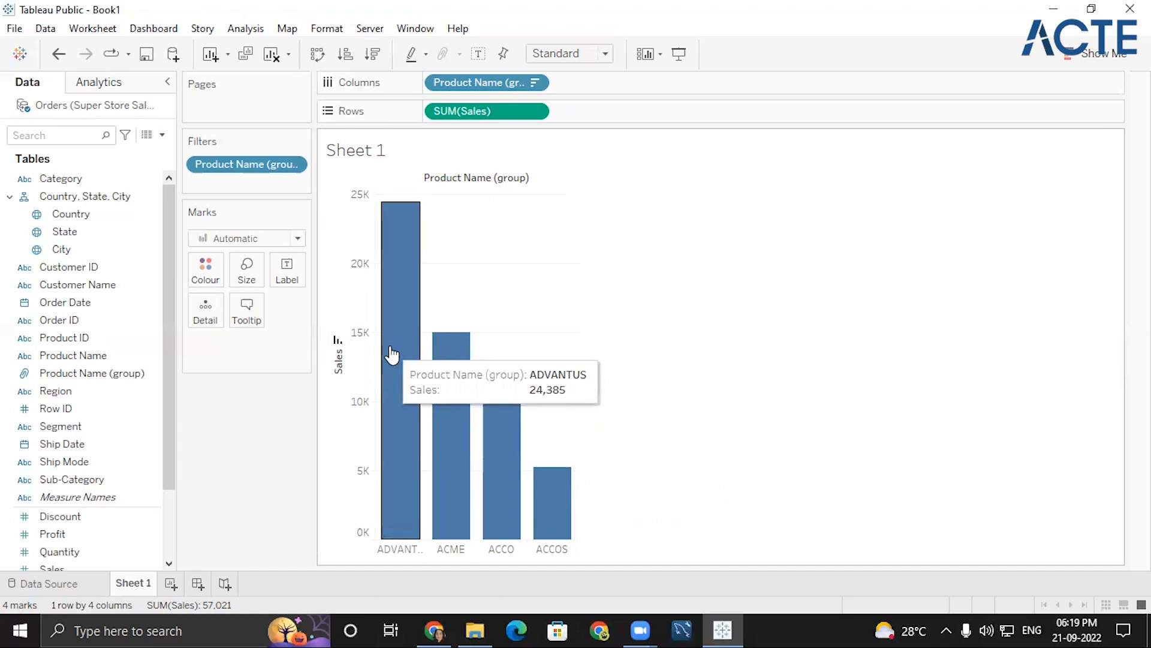
{"action": "mouse_move", "coordinate": [414, 386]}
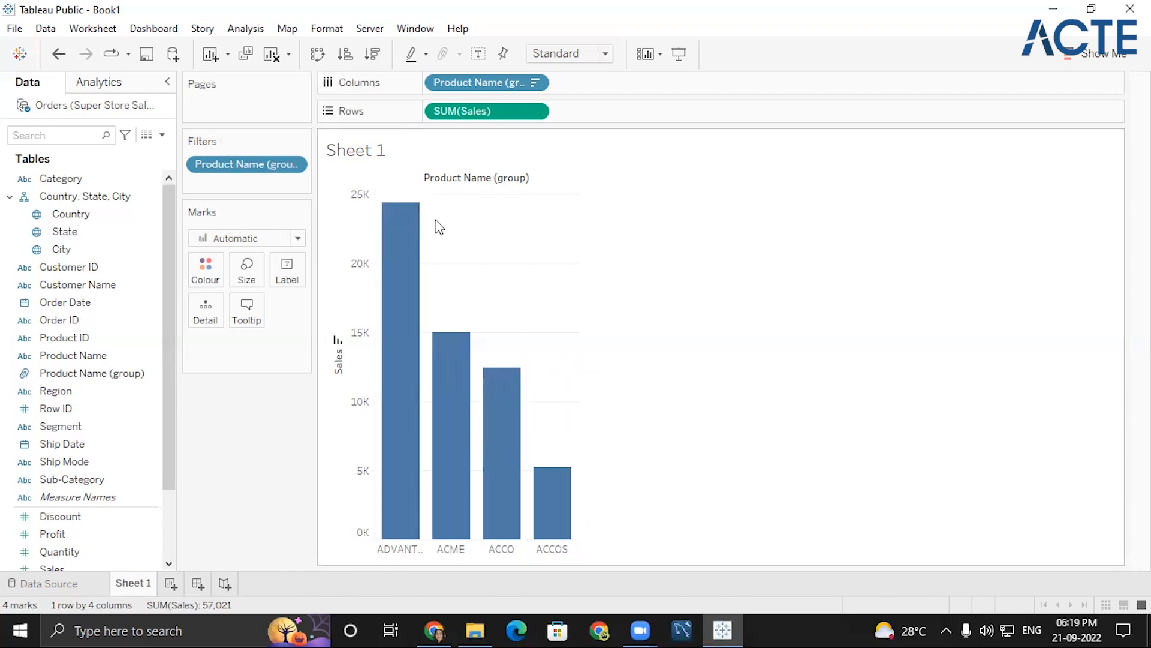
{"action": "mouse_move", "coordinate": [414, 212]}
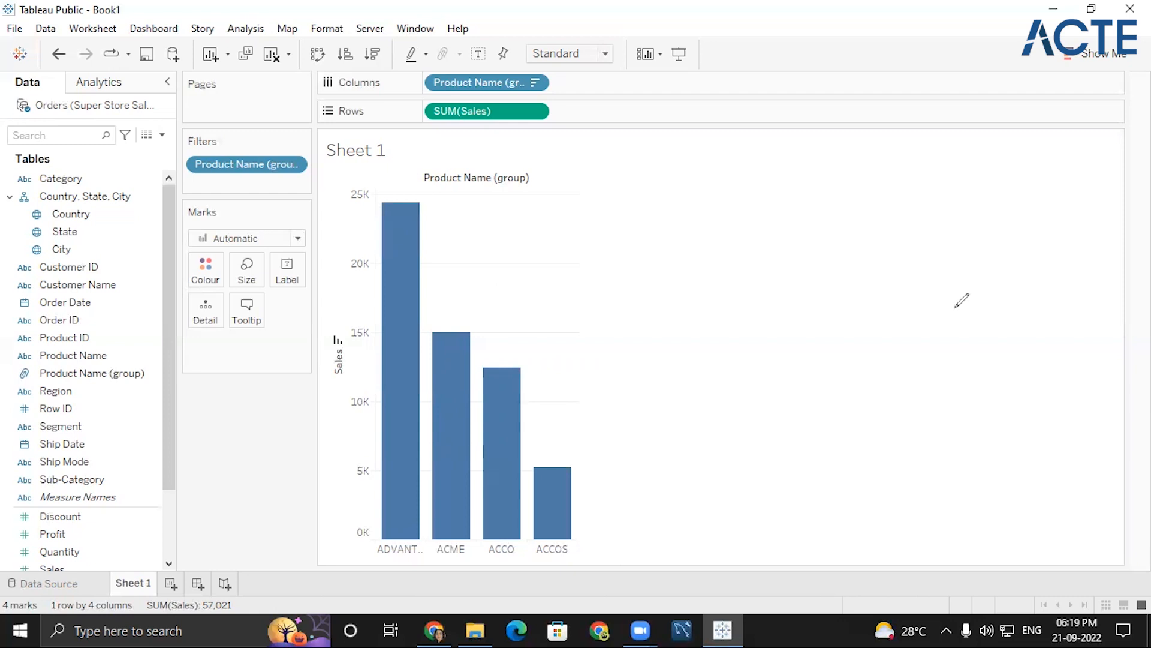
{"action": "left_click", "coordinate": [693, 324]}
{"action": "left_click", "coordinate": [785, 152]}
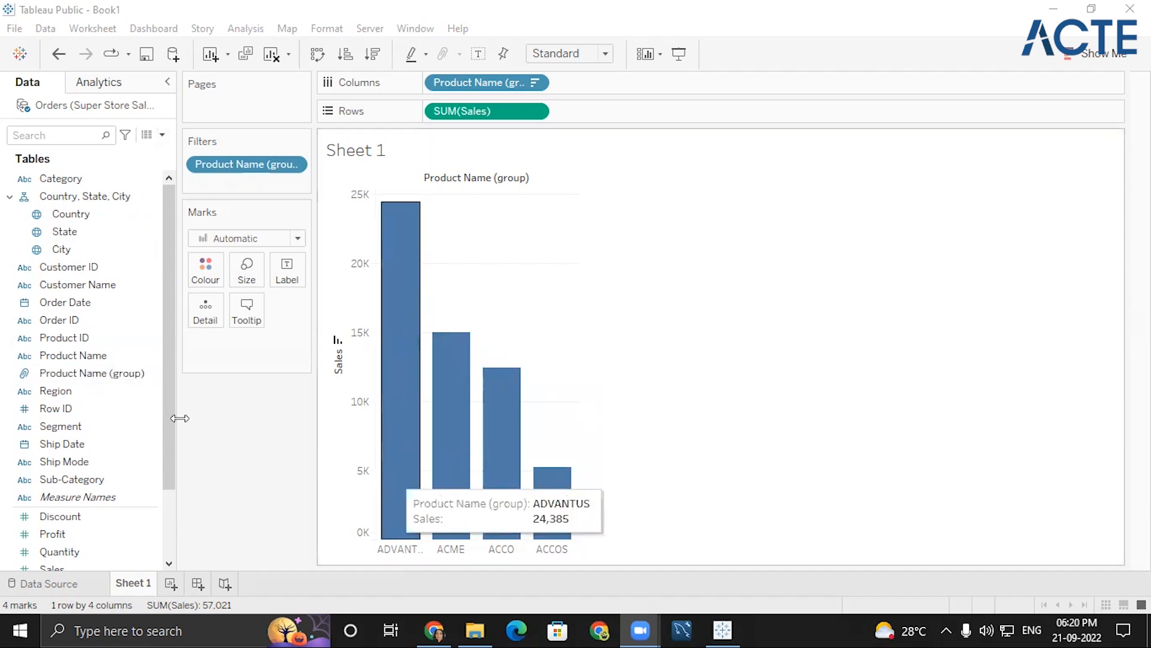
- Rename the Product Name (group) field as BRAND
{"action": "right_click", "coordinate": [151, 373]}
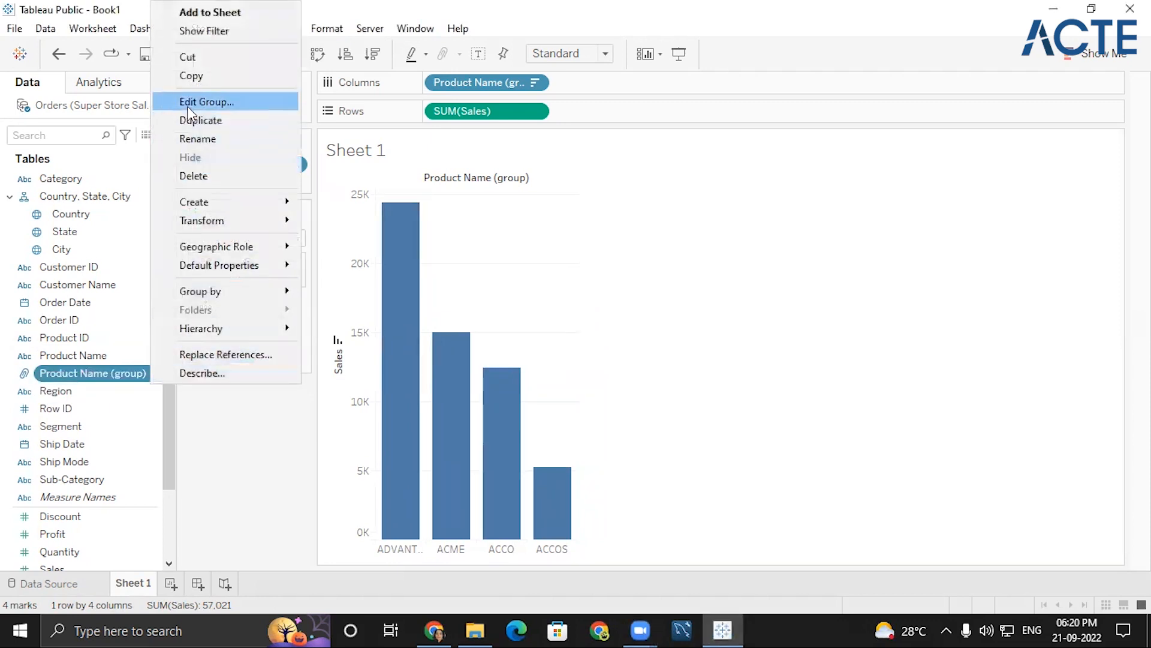
{"action": "left_click", "coordinate": [195, 139]}
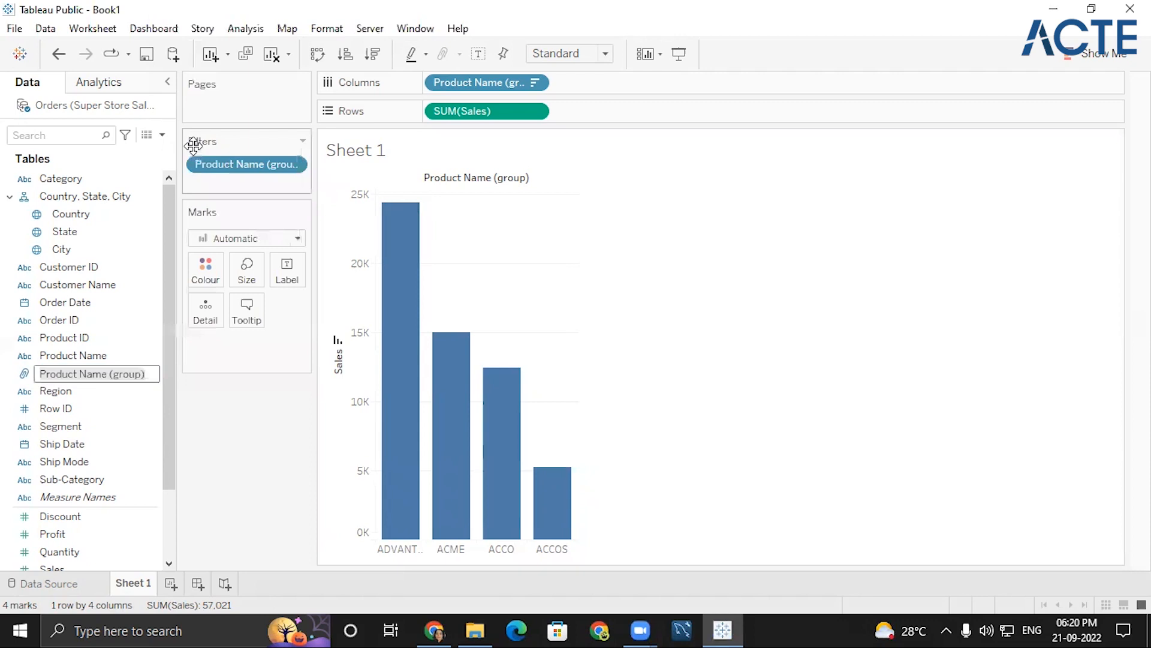
{"action": "type", "text": "BRAND"}
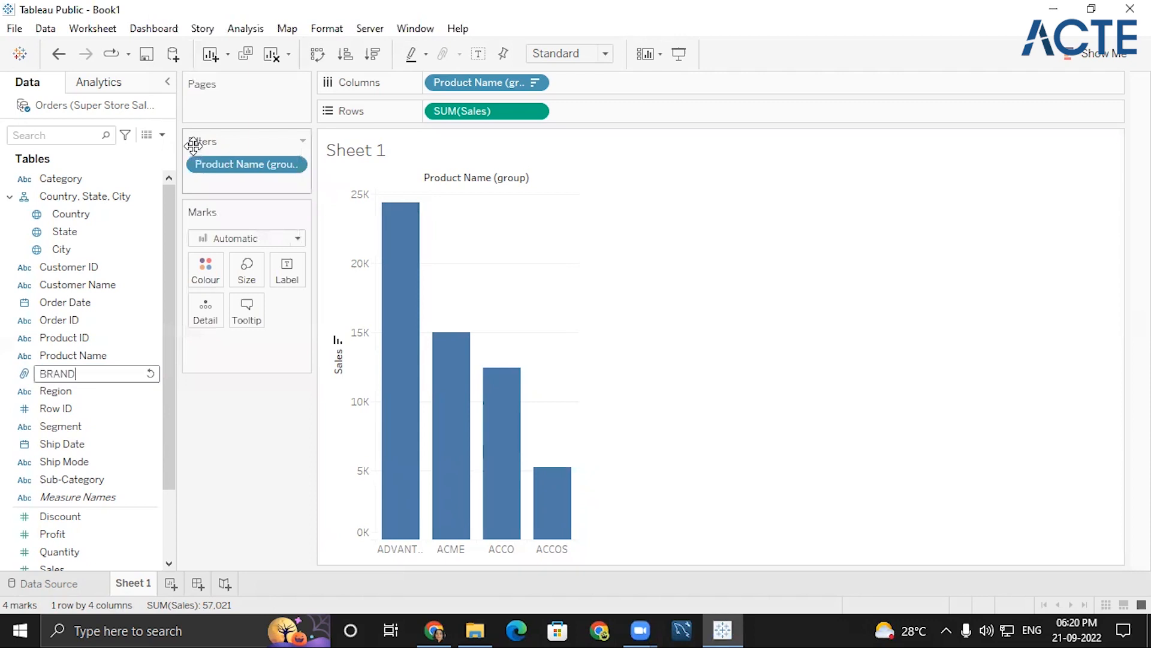
{"action": "key", "text": "Return"}
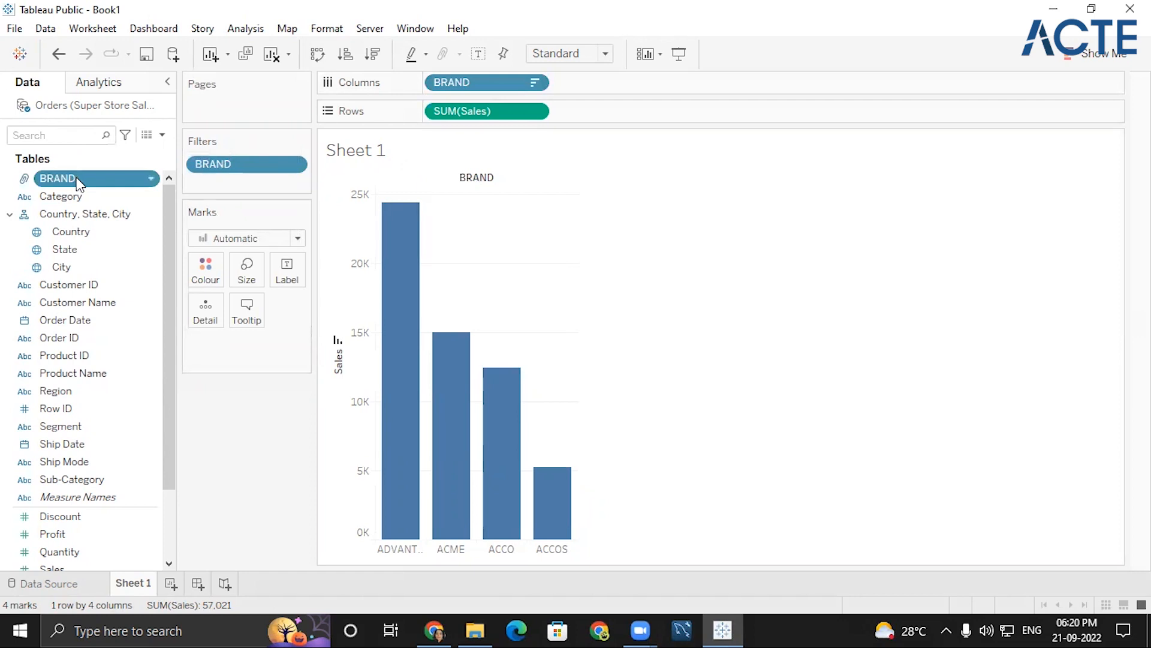
{"action": "mouse_move", "coordinate": [418, 252]}
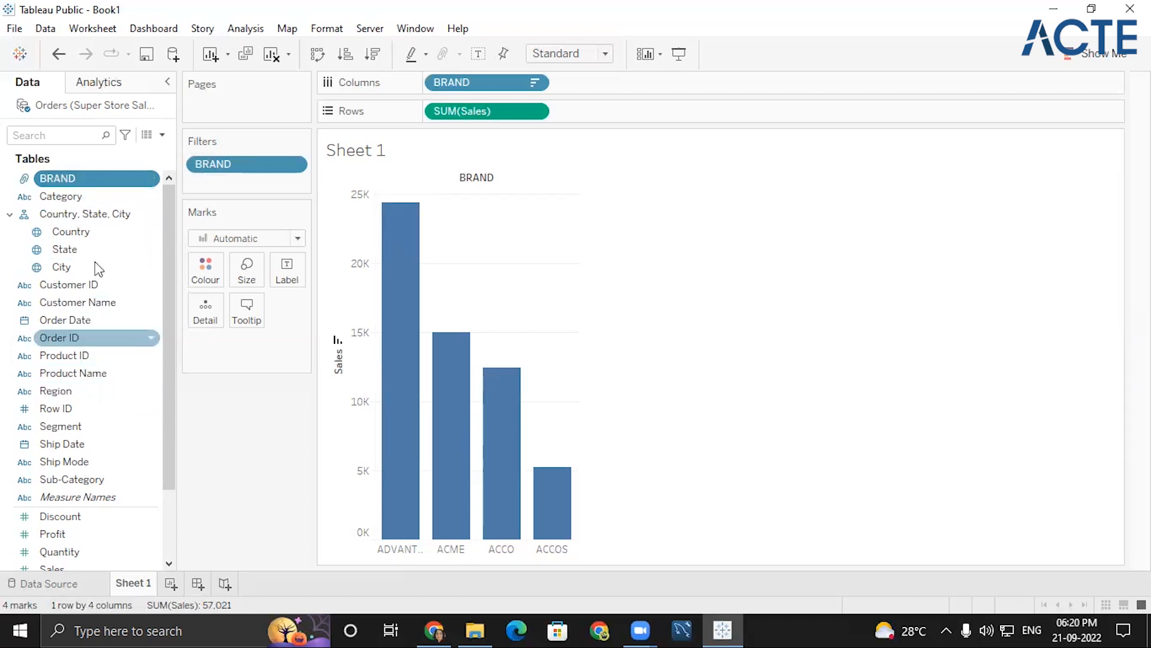
- Create a hierarchy named BRAND,PRoduct from the BRAND field and add Product Name to it below BRAND
{"action": "left_click", "coordinate": [153, 179]}
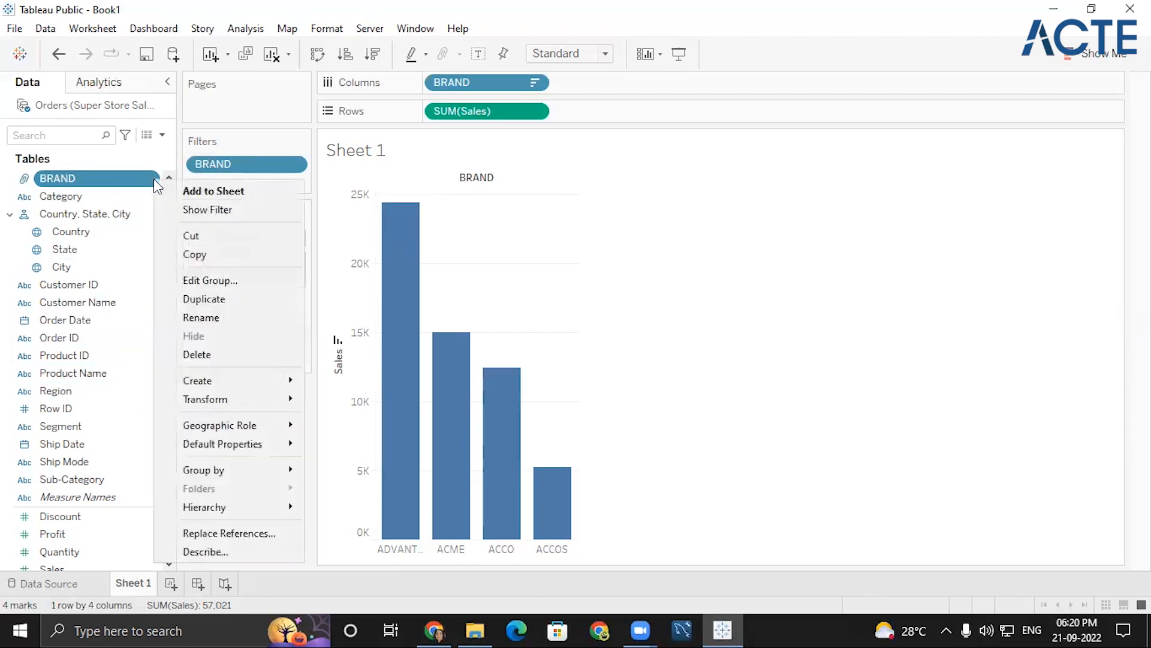
{"action": "mouse_move", "coordinate": [229, 505]}
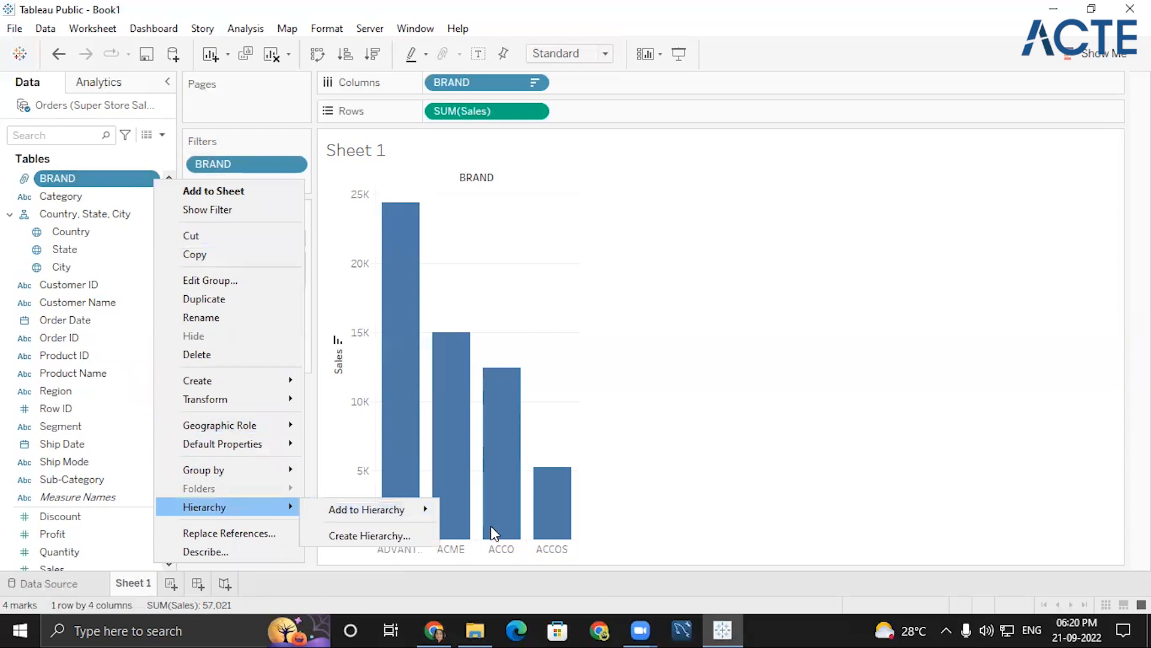
{"action": "left_click", "coordinate": [411, 538]}
{"action": "key", "text": "Right"}
{"action": "type", "text": ",PRodu"}
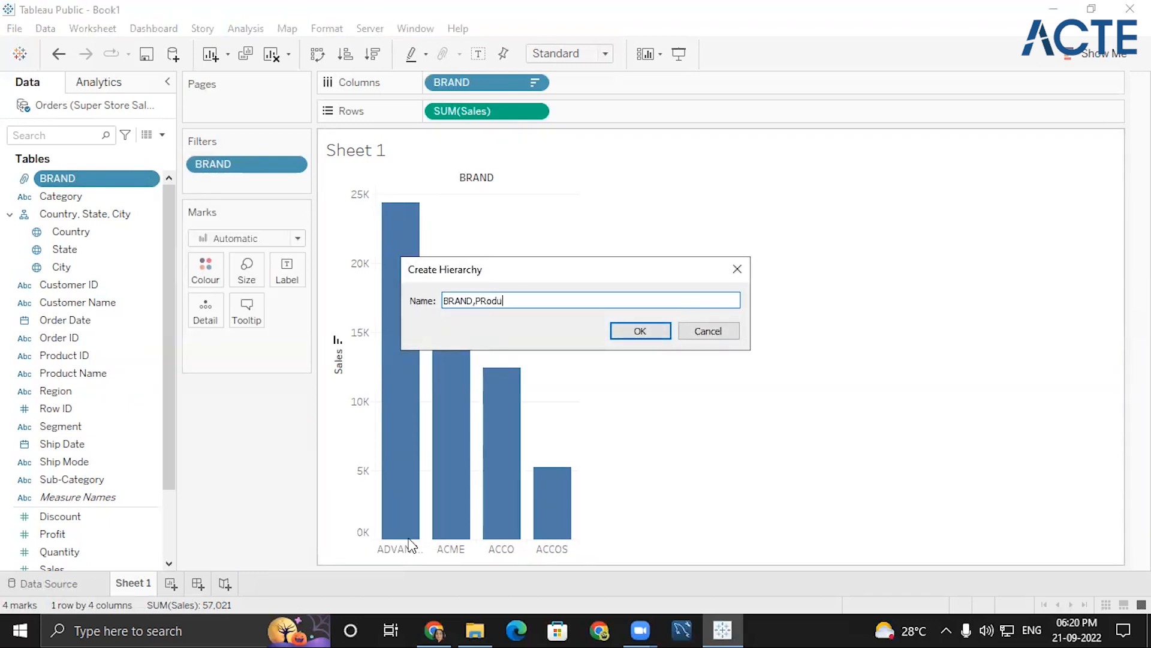
{"action": "type", "text": "ct"}
{"action": "key", "text": "Return"}
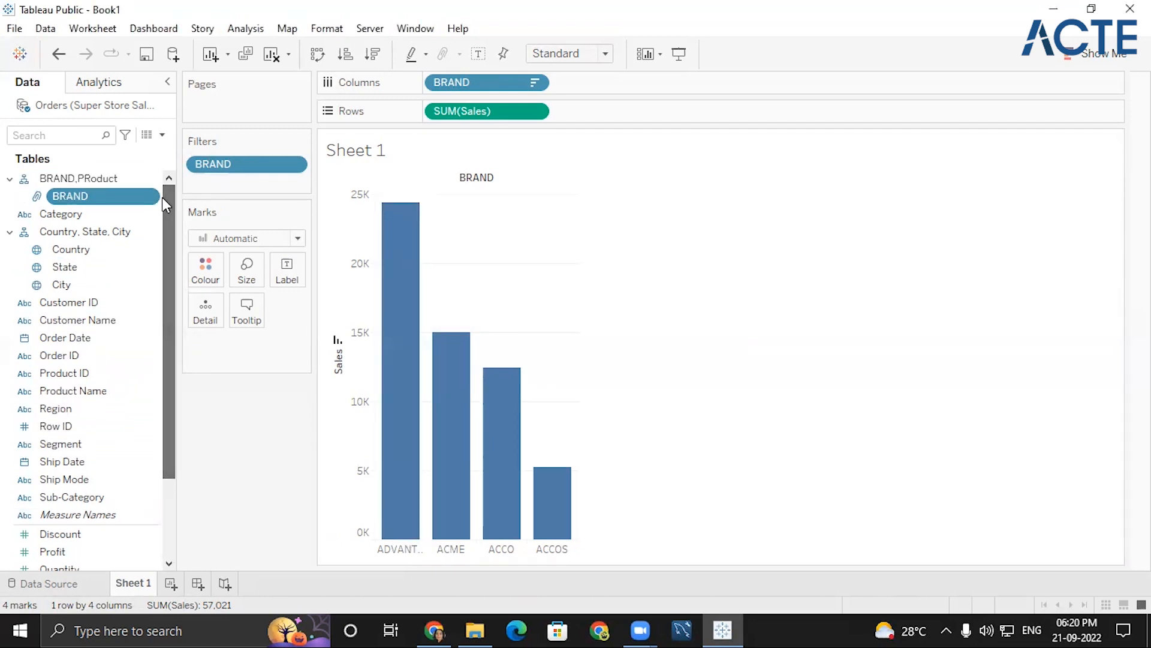
{"action": "left_click_drag", "start_coordinate": [74, 387], "coordinate": [99, 213]}
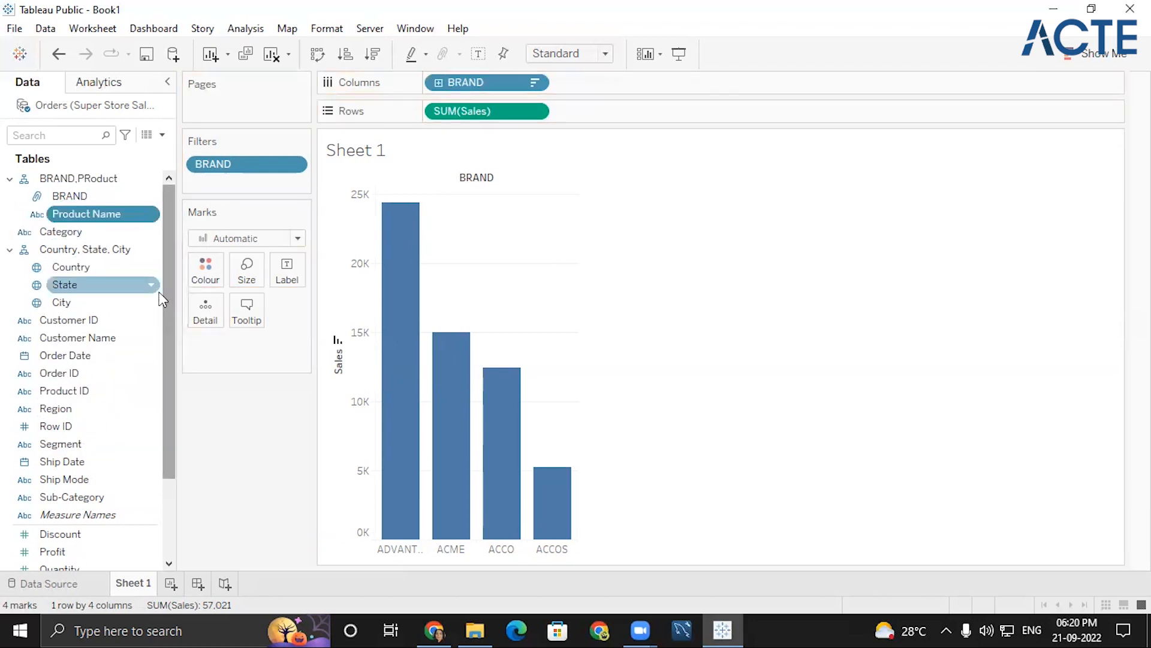
- Replace the BRAND field on Columns with the BRAND,PRoduct hierarchy
{"action": "left_click", "coordinate": [534, 83]}
{"action": "left_click", "coordinate": [483, 345]}
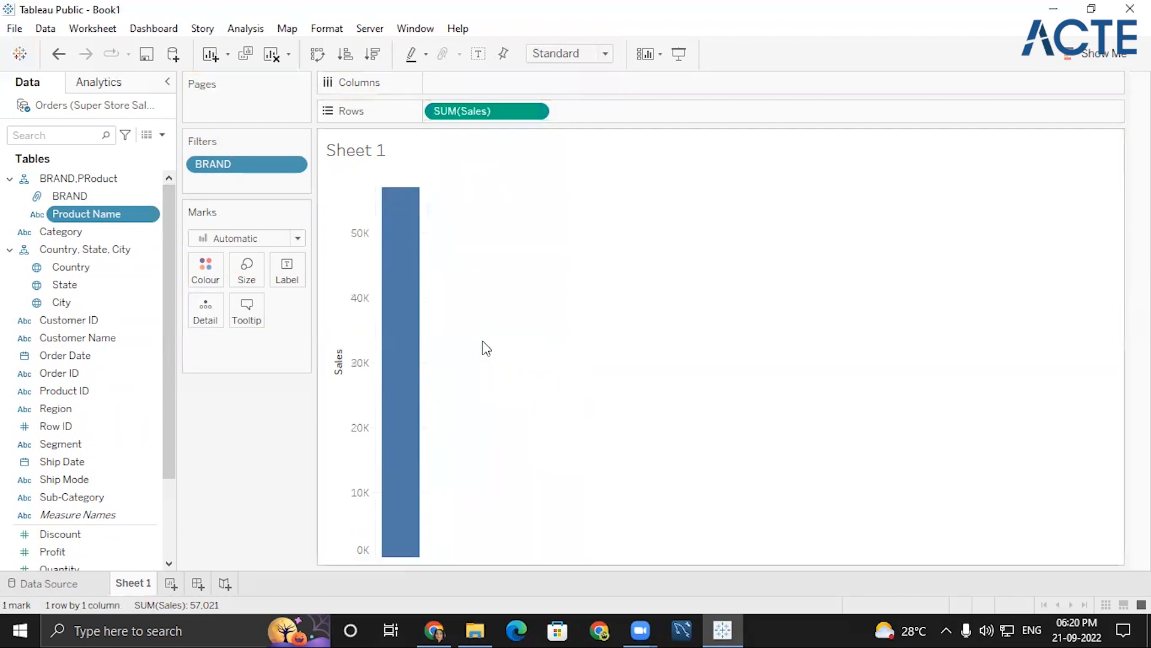
{"action": "left_click_drag", "start_coordinate": [76, 178], "coordinate": [592, 99]}
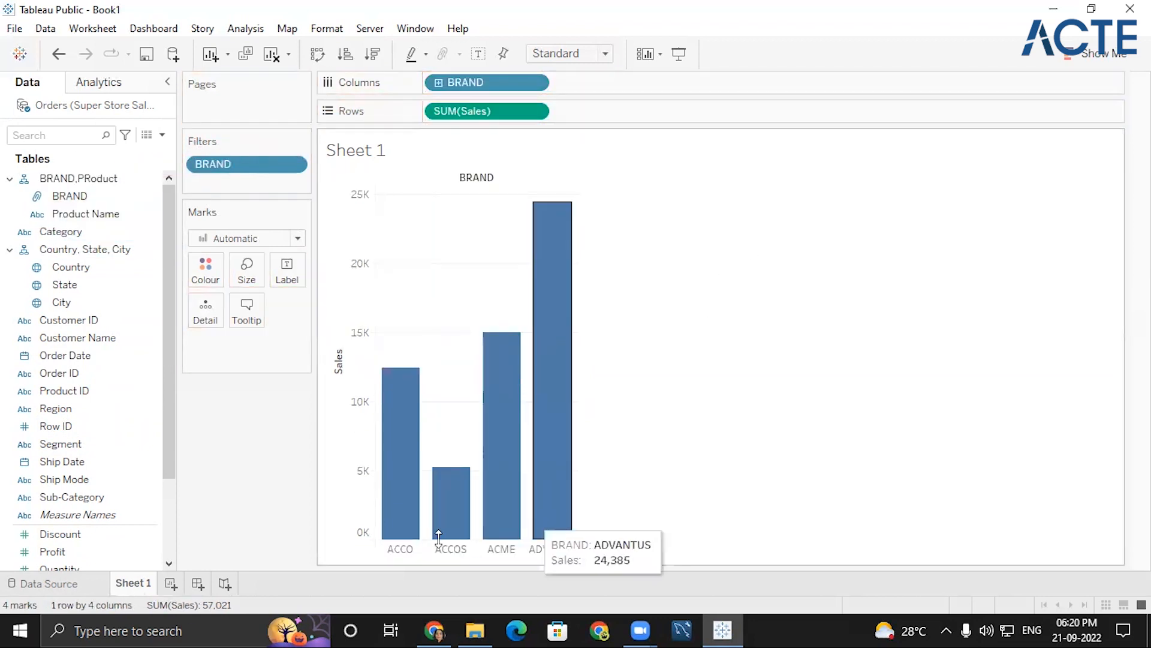
{"action": "left_click", "coordinate": [319, 54]}
{"action": "left_click", "coordinate": [318, 54]}
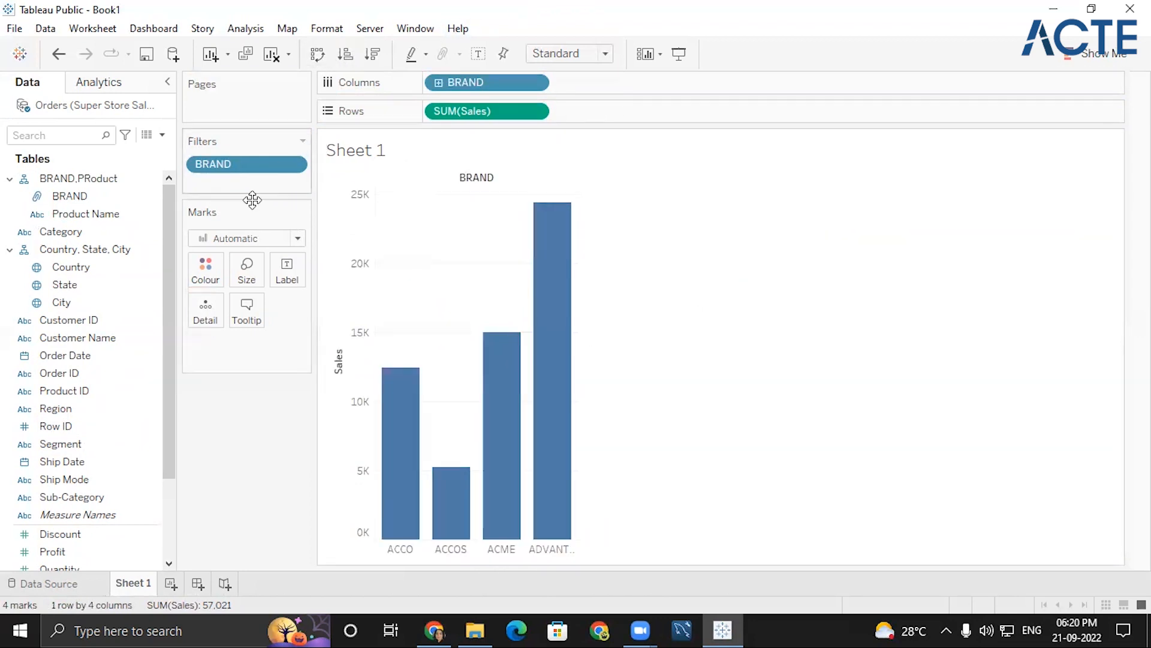
- Sort the brand bars by sales in descending order and expand BRAND down to the Product Name level
{"action": "left_click", "coordinate": [338, 340]}
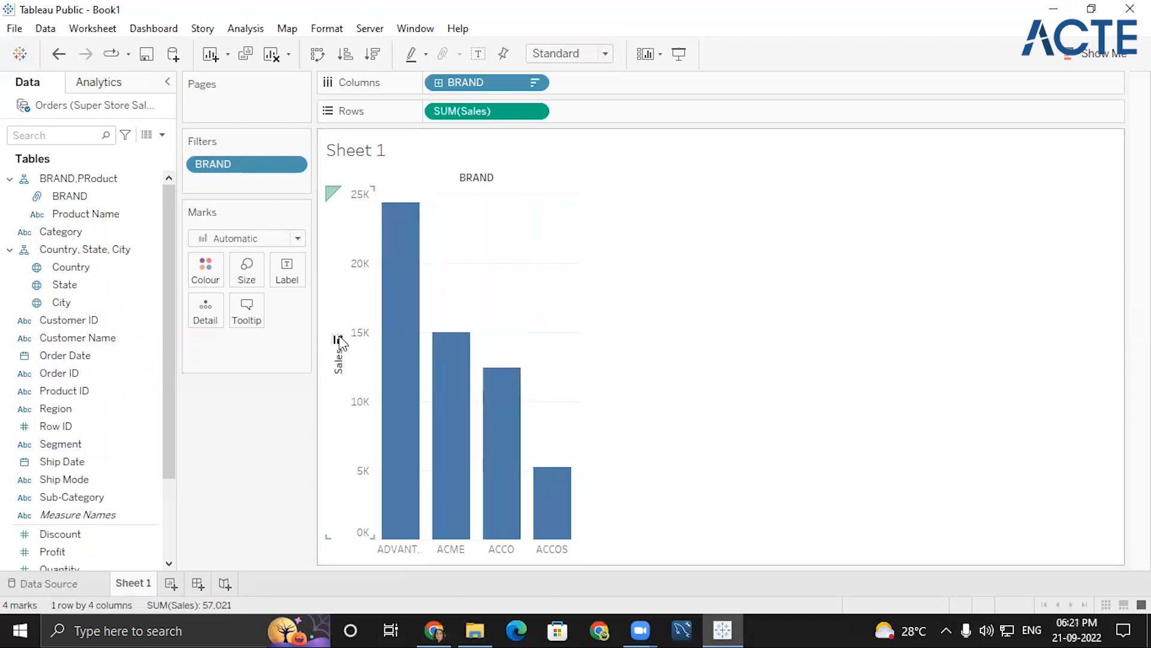
{"action": "left_click", "coordinate": [437, 85]}
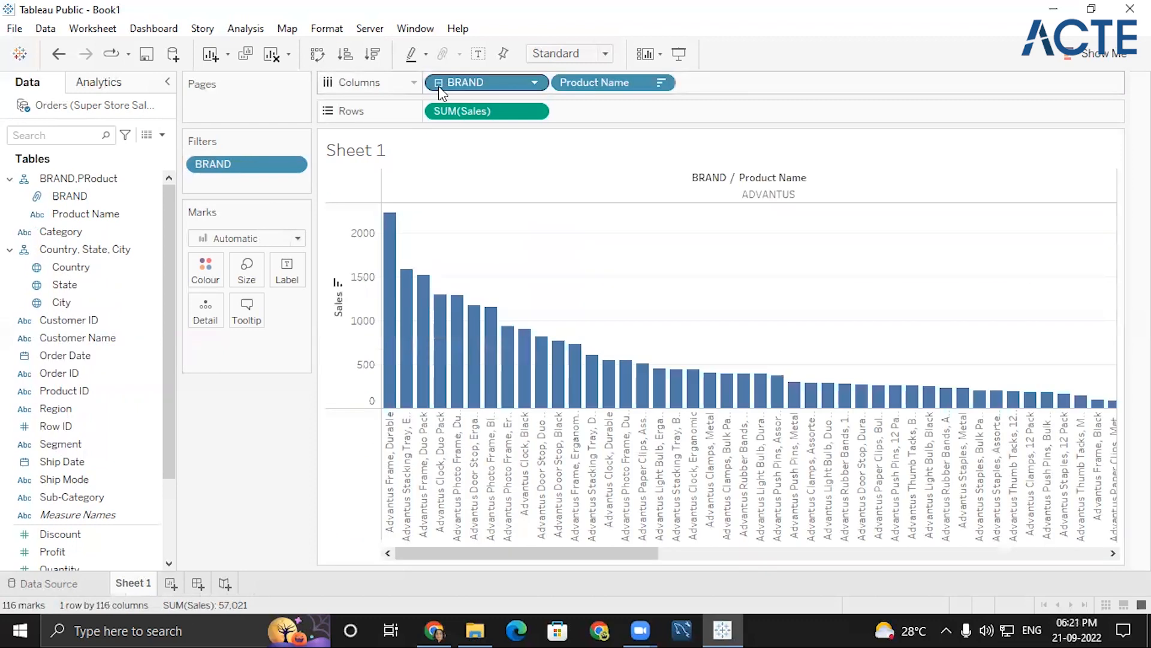
- Try Product Name on Rows ahead of SUM(Sales), and move it back to Columns after BRAND
{"action": "left_click_drag", "start_coordinate": [580, 82], "coordinate": [581, 108]}
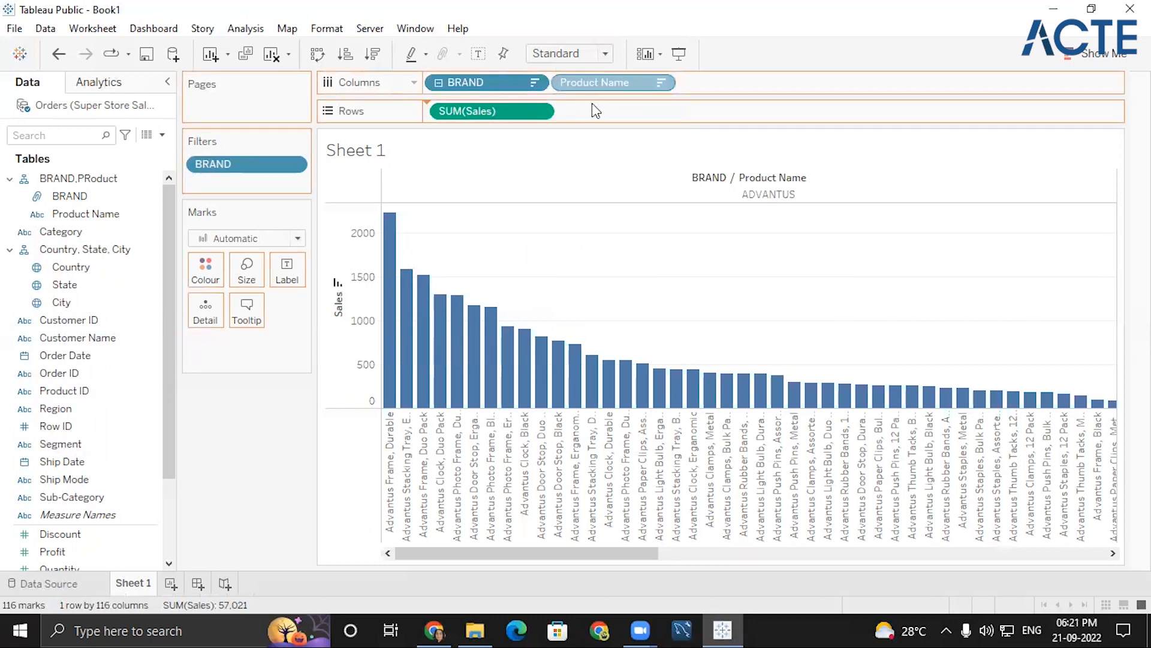
{"action": "left_click_drag", "start_coordinate": [453, 102], "coordinate": [453, 103]}
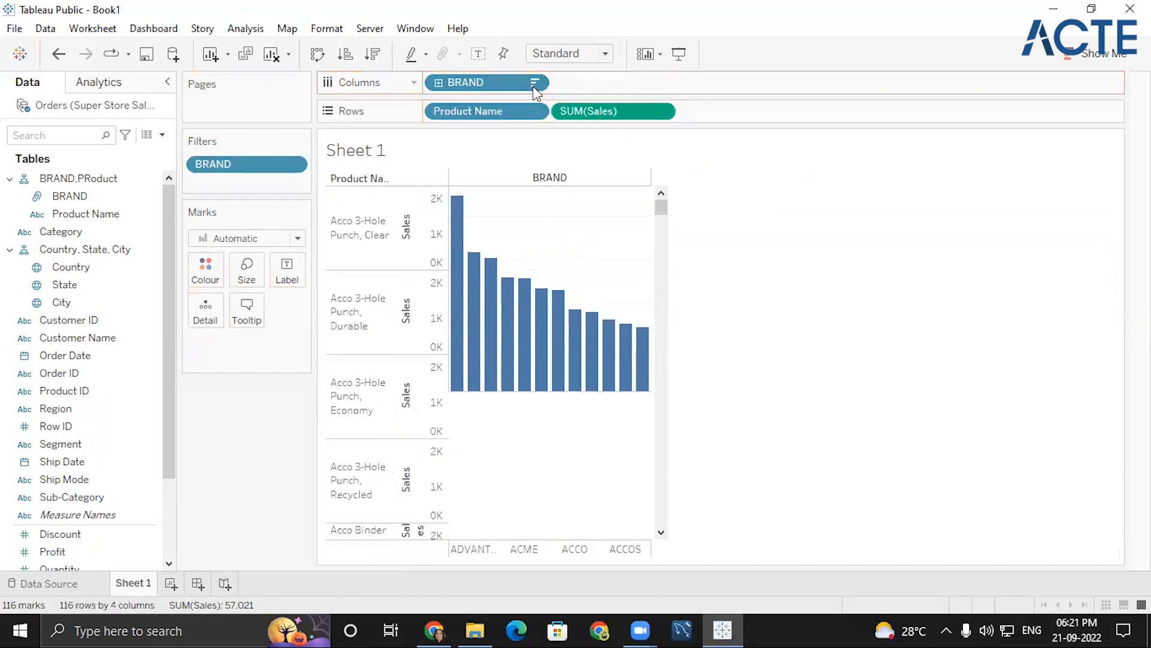
{"action": "double_click", "coordinate": [582, 109]}
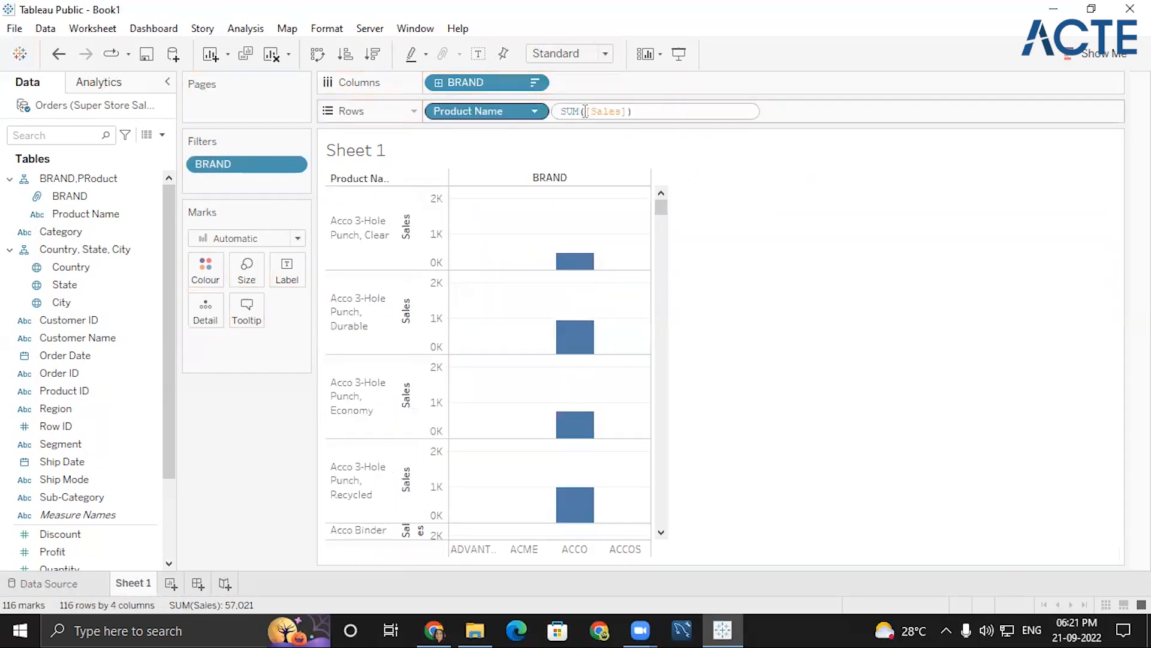
{"action": "left_click", "coordinate": [917, 215]}
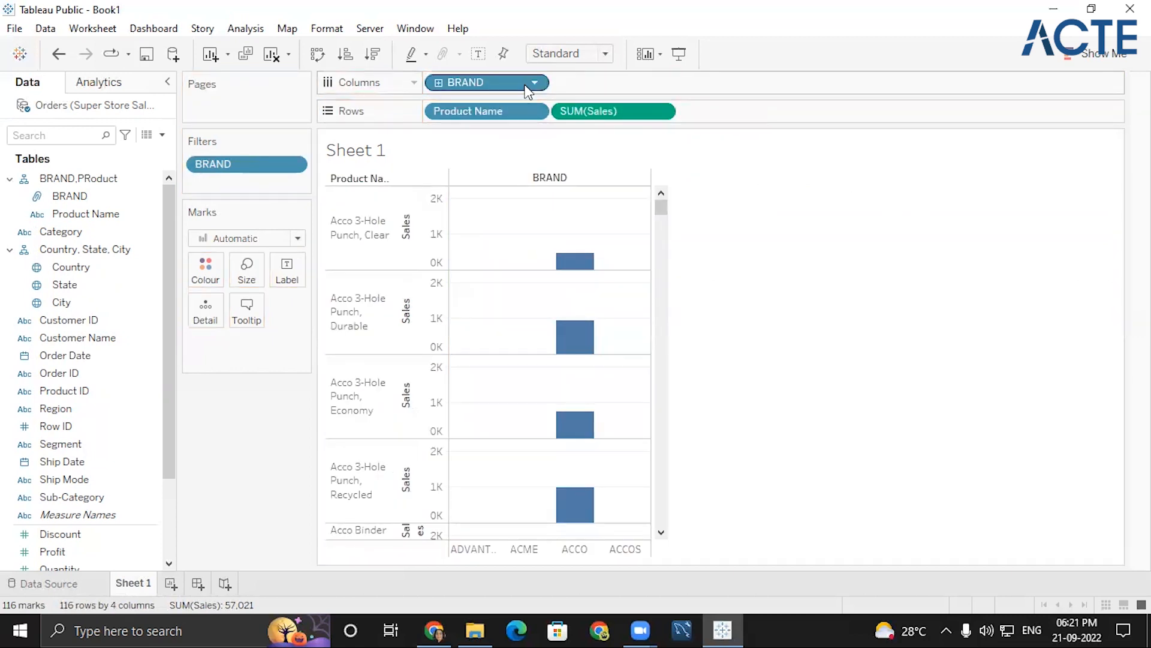
{"action": "left_click_drag", "start_coordinate": [492, 113], "coordinate": [627, 84]}
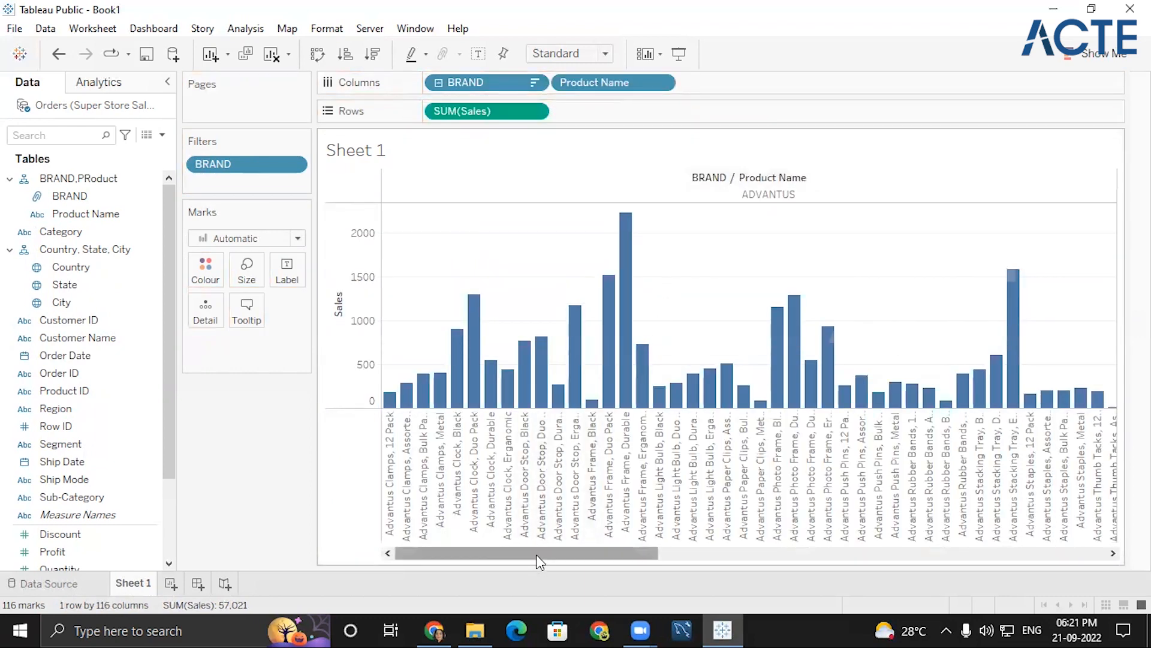
- Try BRAND on Rows ahead of SUM(Sales), and move it back to Columns before Product Name
{"action": "left_click_drag", "start_coordinate": [536, 554], "coordinate": [1079, 531]}
{"action": "scroll", "coordinate": [669, 342], "scroll_direction": "left", "scroll_amount": 5}
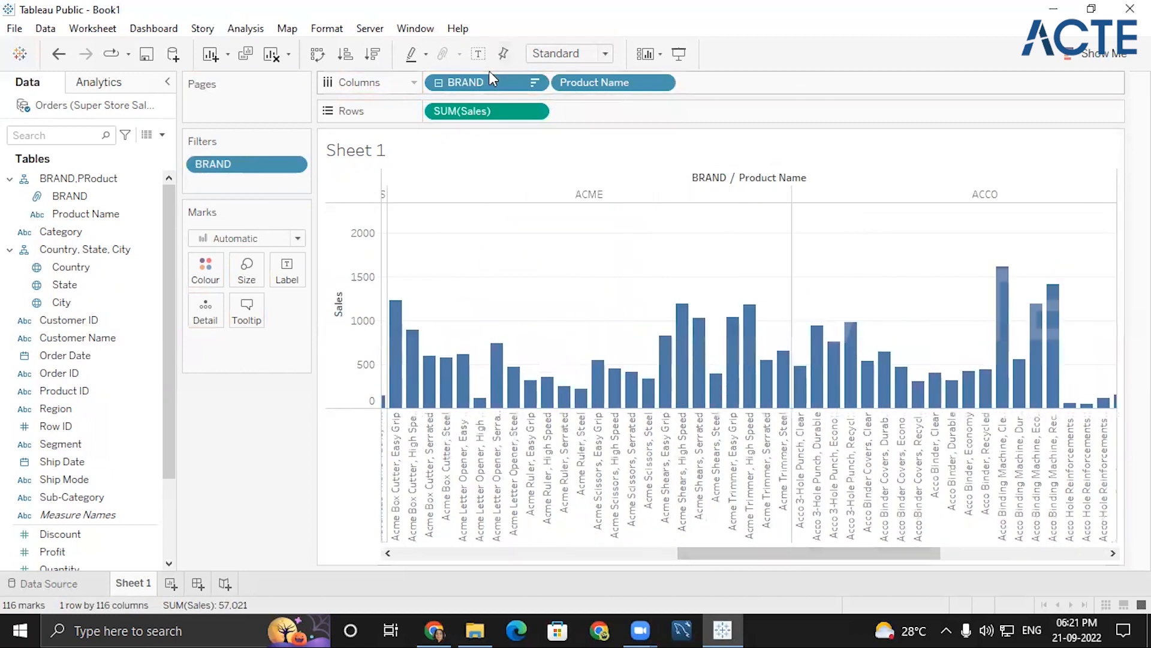
{"action": "left_click_drag", "start_coordinate": [484, 78], "coordinate": [492, 106]}
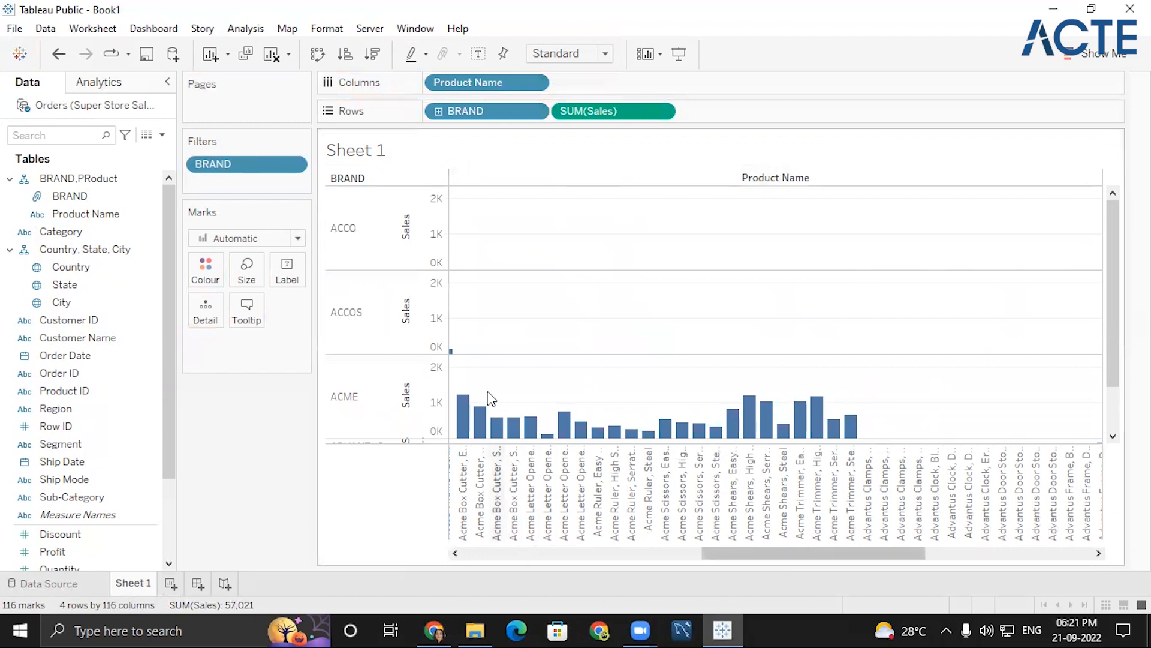
{"action": "scroll", "coordinate": [486, 380], "scroll_direction": "down", "scroll_amount": 2}
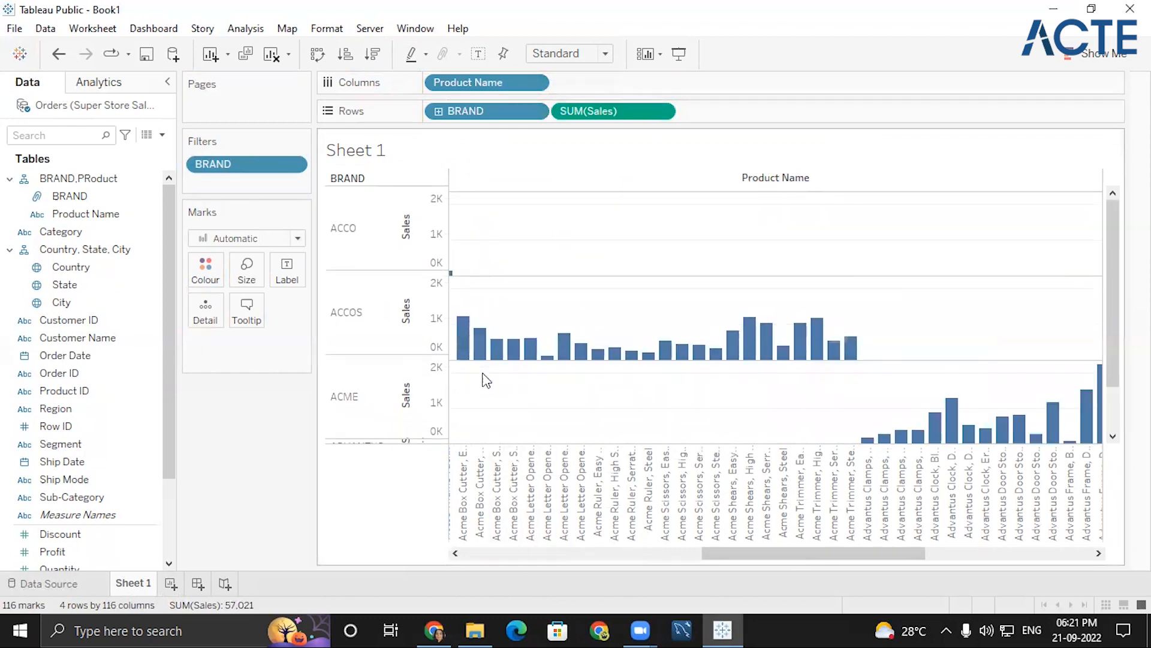
{"action": "scroll", "coordinate": [483, 379], "scroll_direction": "up", "scroll_amount": 2}
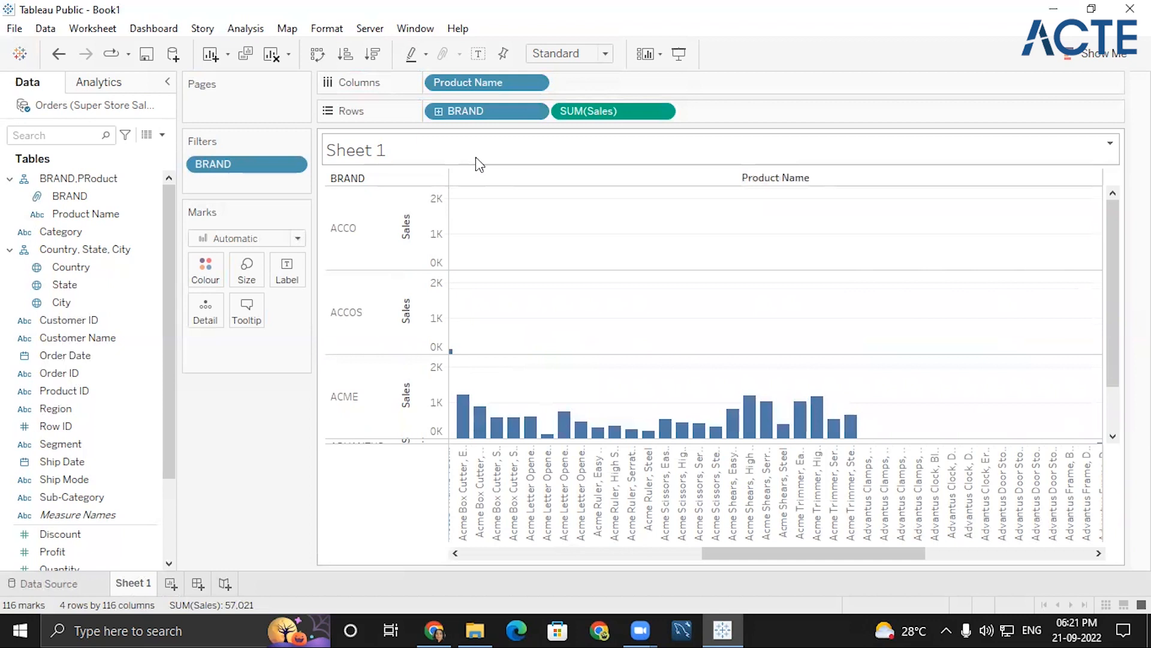
{"action": "left_click_drag", "start_coordinate": [511, 114], "coordinate": [474, 82]}
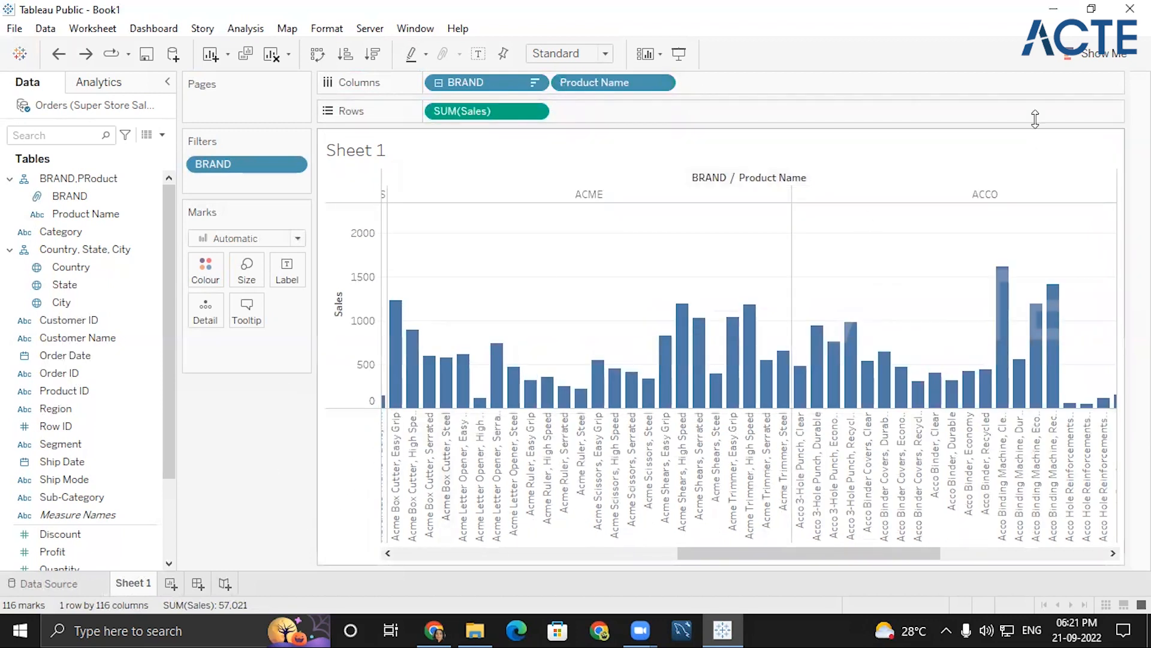
- Convert the bar chart into a text table and review the product sales listed under each brand
{"action": "left_click", "coordinate": [1096, 60]}
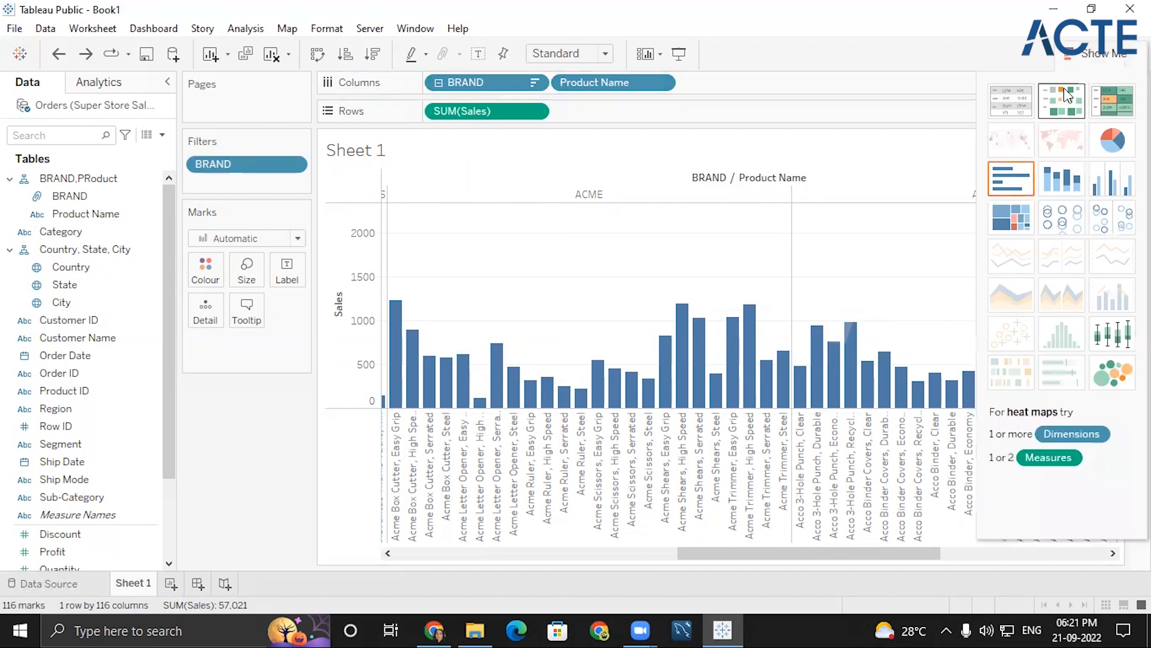
{"action": "left_click", "coordinate": [1012, 100]}
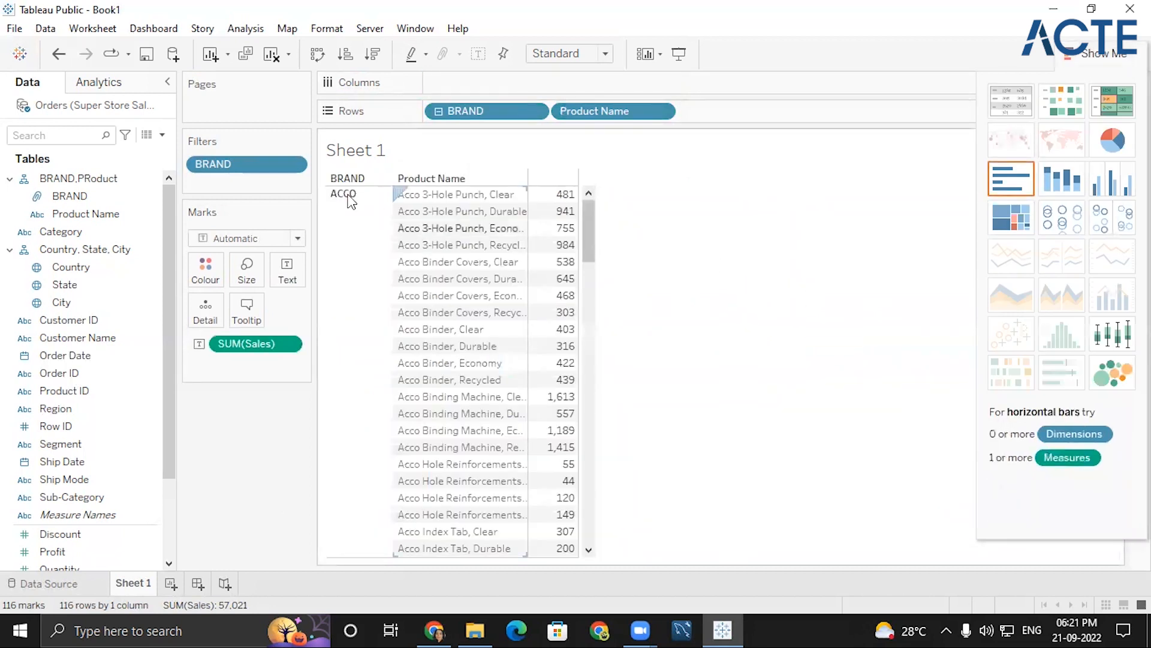
{"action": "left_click_drag", "start_coordinate": [593, 225], "coordinate": [616, 424]}
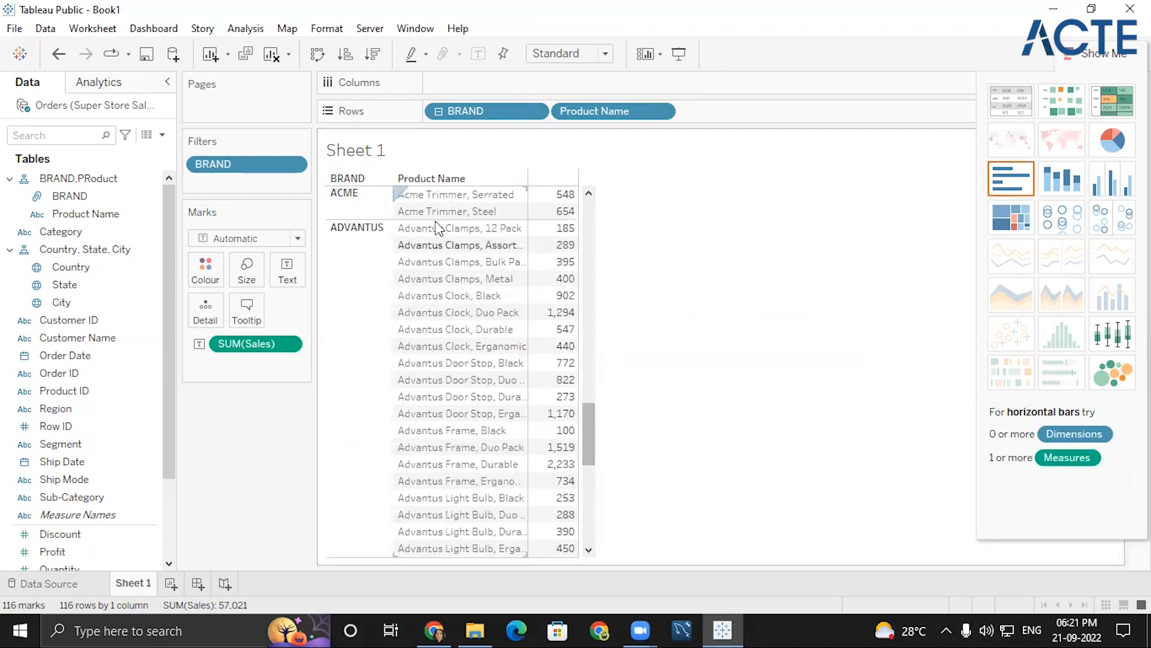
{"action": "scroll", "coordinate": [450, 429], "scroll_direction": "down", "scroll_amount": 8}
{"action": "left_click", "coordinate": [86, 211]}
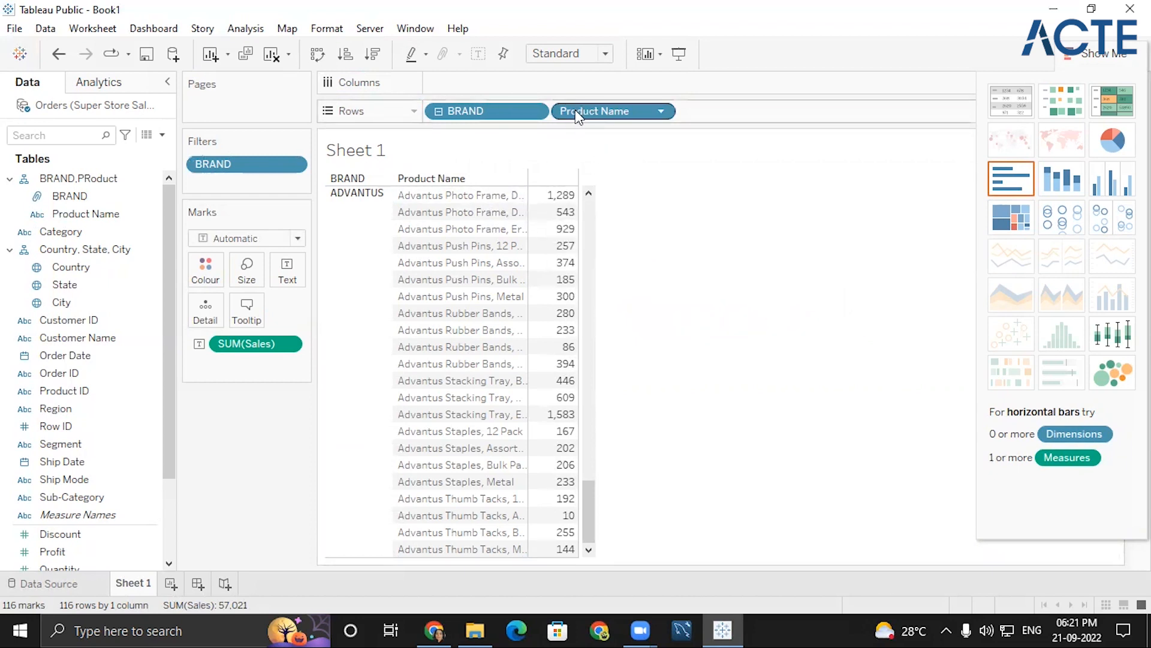
{"action": "left_click", "coordinate": [1092, 54]}
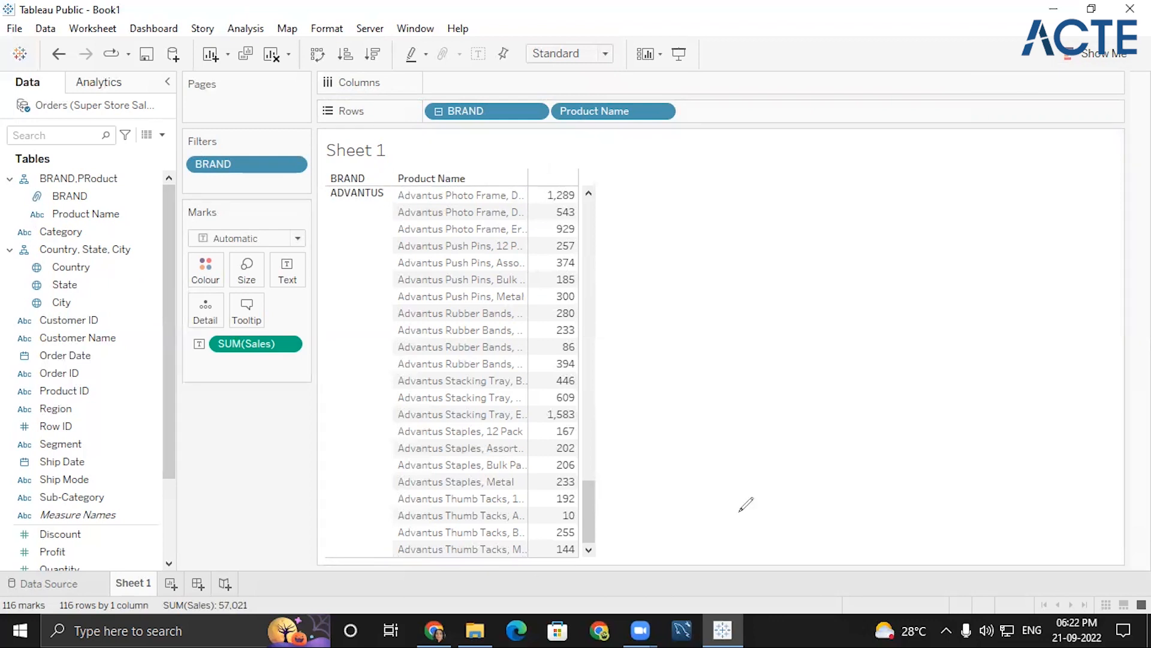
- Add an on-screen text note beside the product table with the heading "Superstore Sales"
{"action": "left_click", "coordinate": [704, 199]}
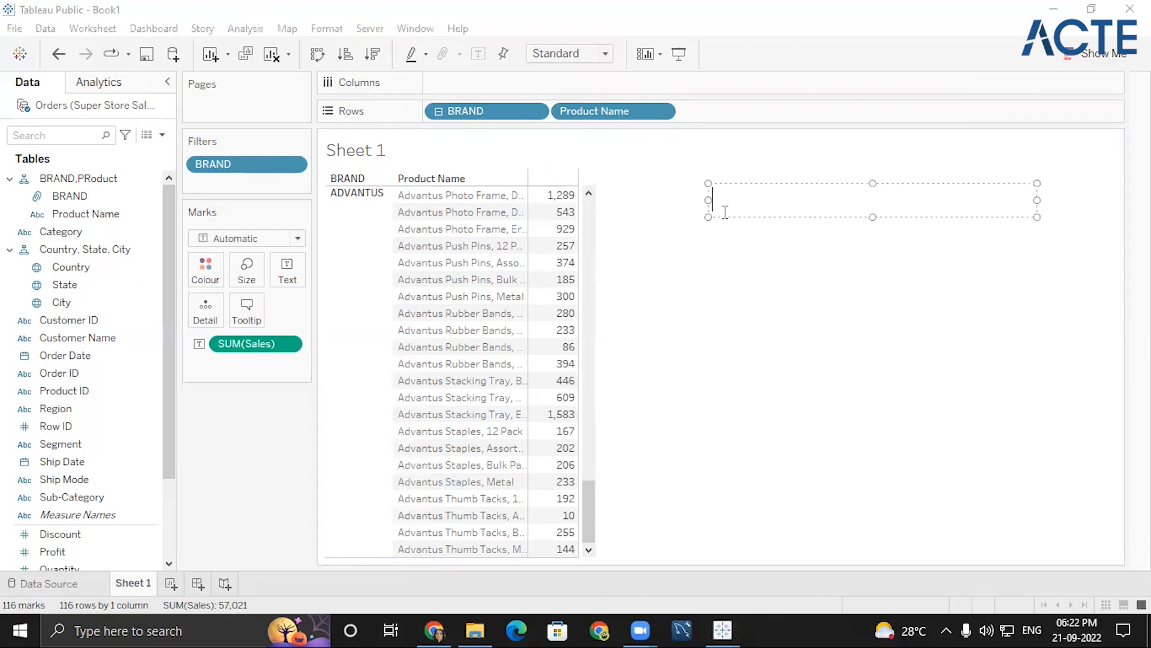
{"action": "type", "text": "Superstore Sales"}
{"action": "key", "text": "Return"}
- Write the first task in the note as "1) In subcategory-make a group of the following items:"
{"action": "type", "text": "1)"}
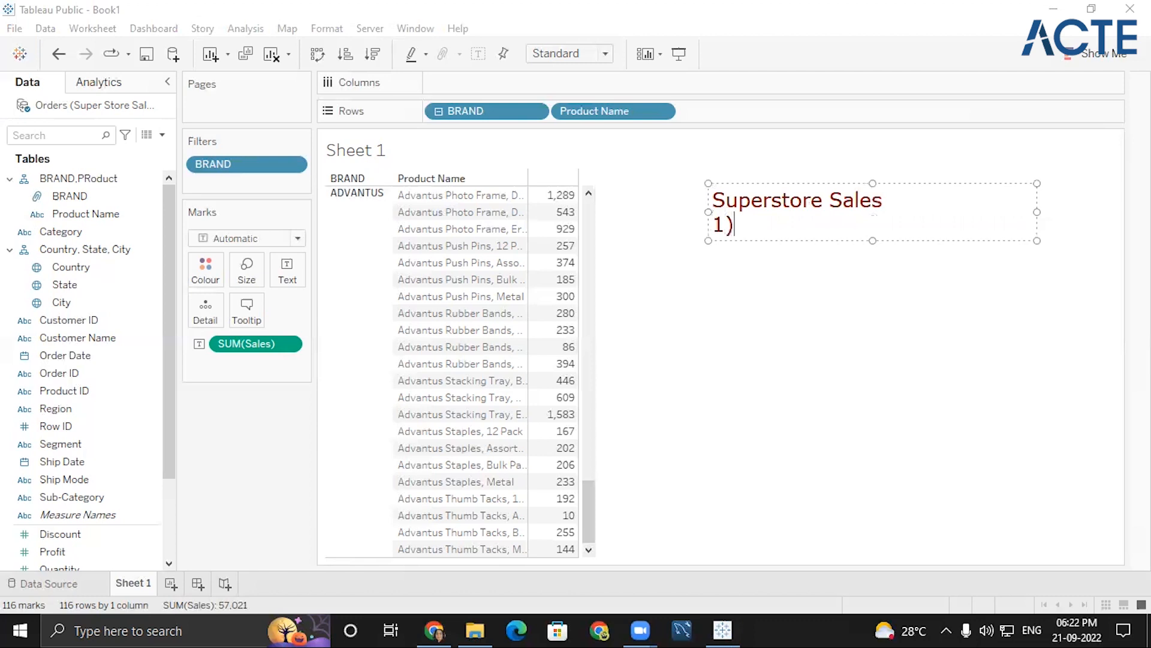
{"action": "type", "text": " In subcategory"}
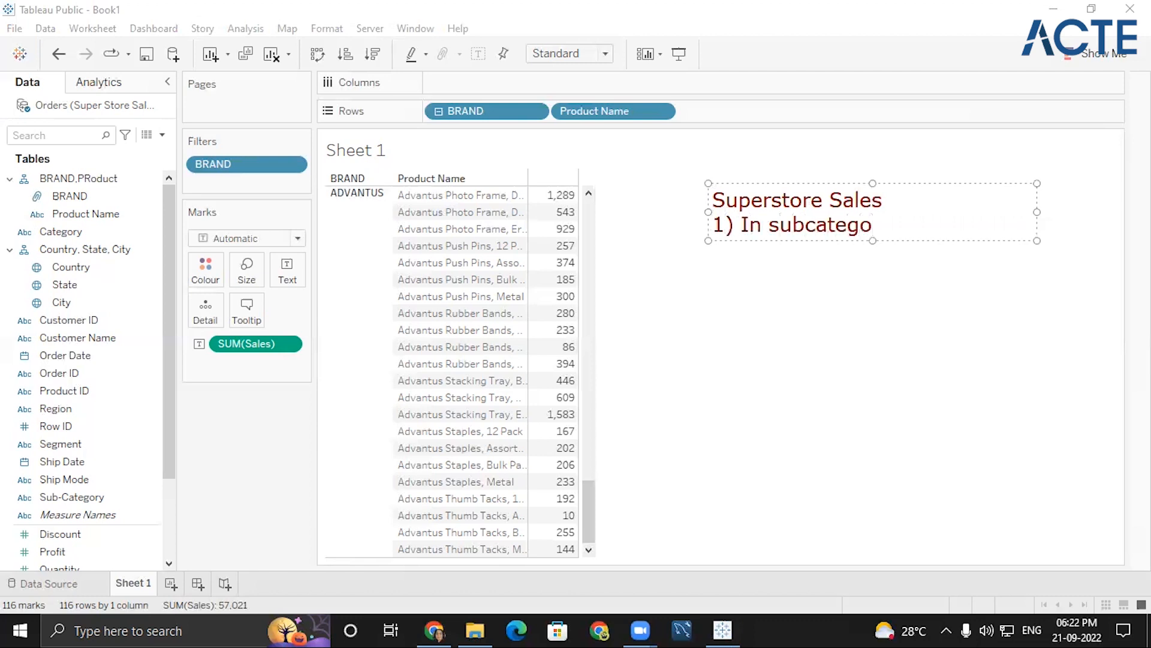
{"action": "type", "text": "make"}
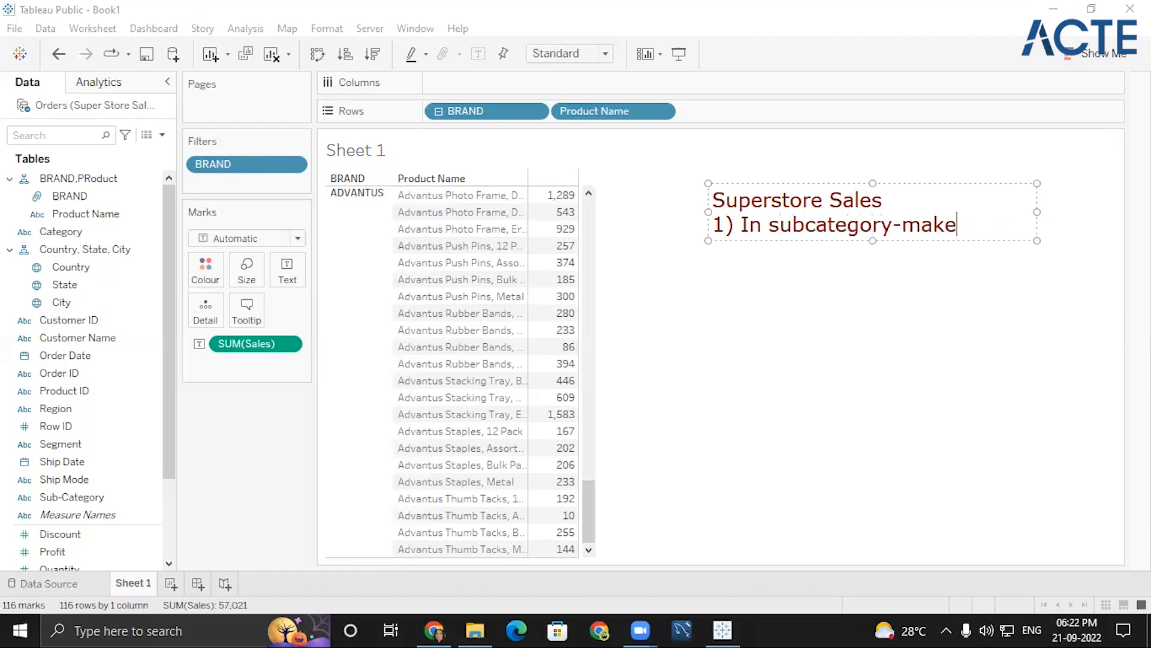
{"action": "type", "text": " a grou"}
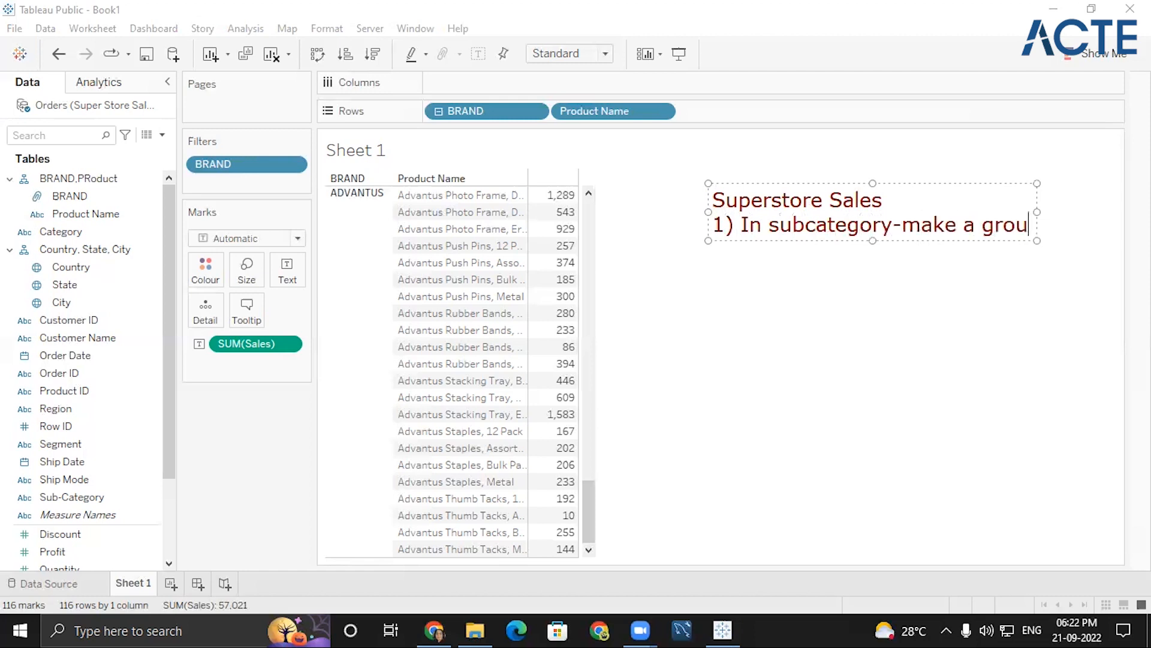
{"action": "type", "text": "p of th"}
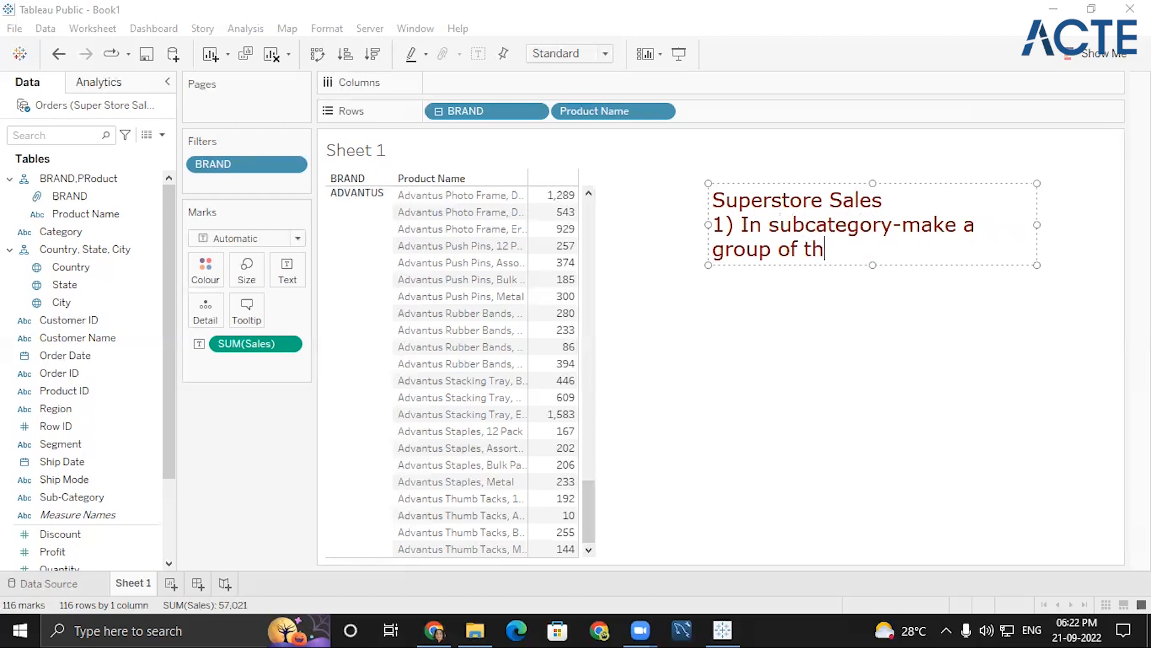
{"action": "type", "text": "e following"}
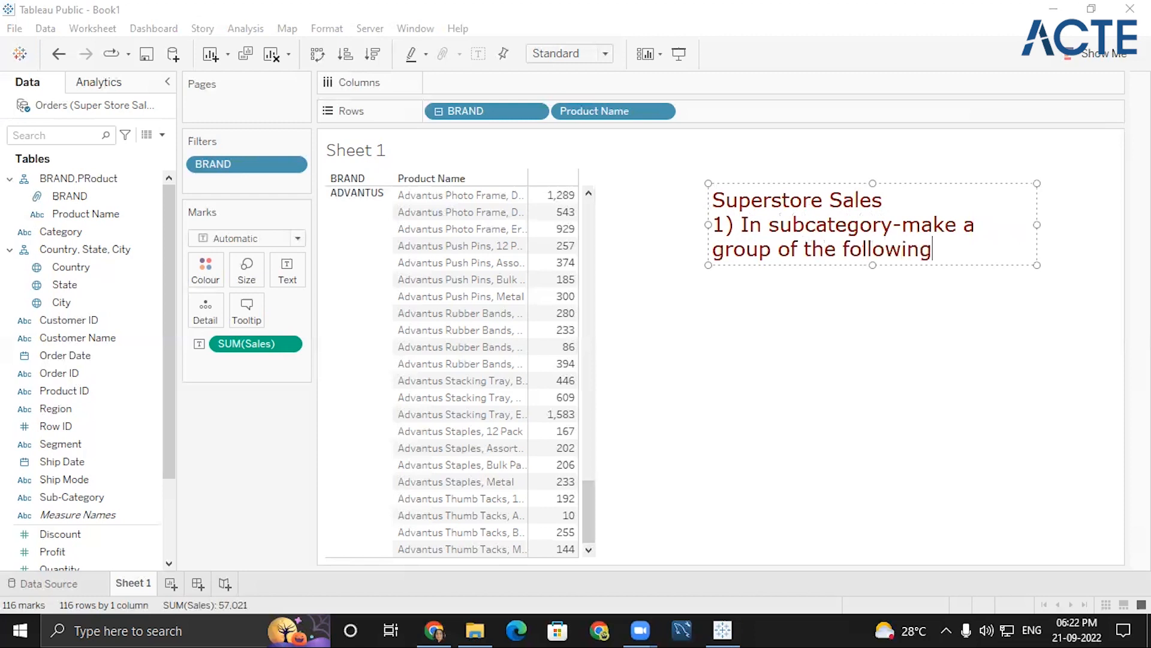
{"action": "type", "text": " items:"}
{"action": "key", "text": "Return"}
- List "- bookcases" and "-chairs" as indented items under the first task of the note
{"action": "type", "text": "a)"}
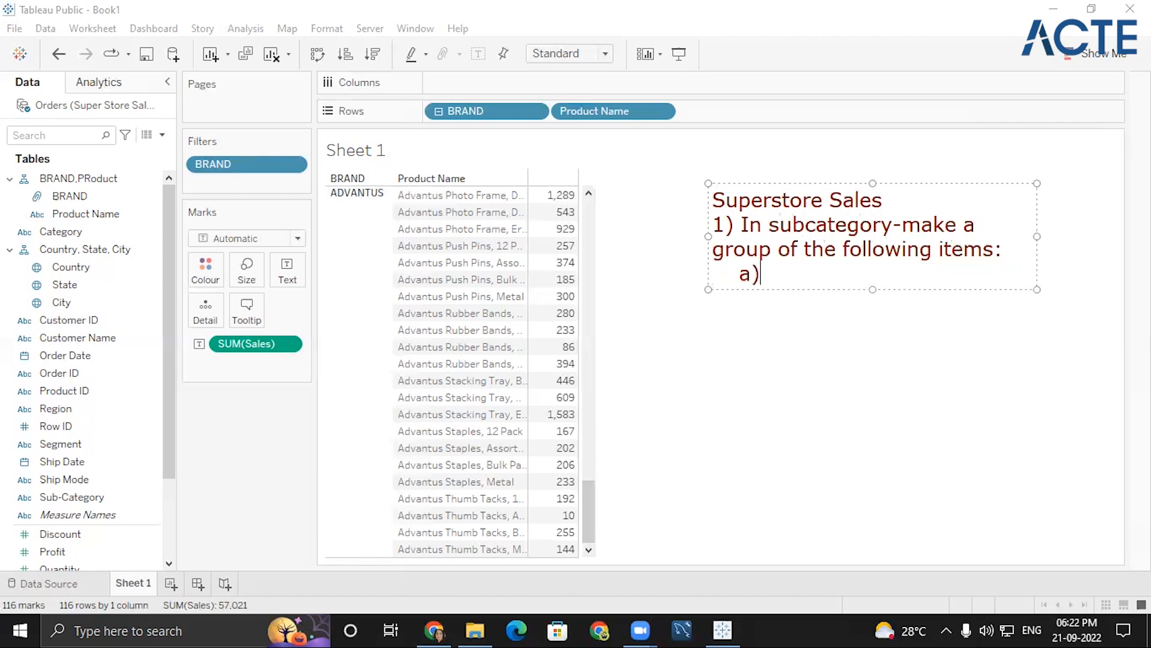
{"action": "type", "text": " Book"}
{"action": "key", "text": "BackSpace"}
{"action": "key", "text": "BackSpace"}
{"action": "key", "text": "BackSpace"}
{"action": "key", "text": "BackSpace"}
{"action": "key", "text": "BackSpace"}
{"action": "key", "text": "BackSpace"}
{"action": "key", "text": "BackSpace"}
{"action": "type", "text": "- bookcases"}
{"action": "key", "text": "Return"}
{"action": "type", "text": "-"}
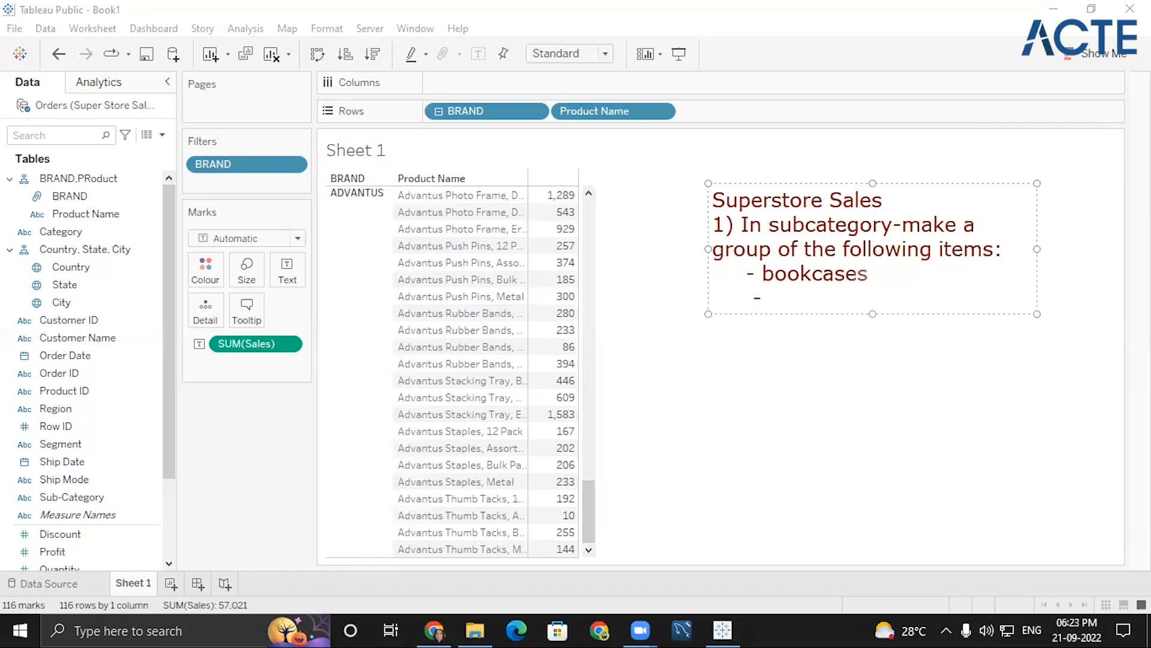
{"action": "type", "text": "chairs"}
{"action": "key", "text": "Return"}
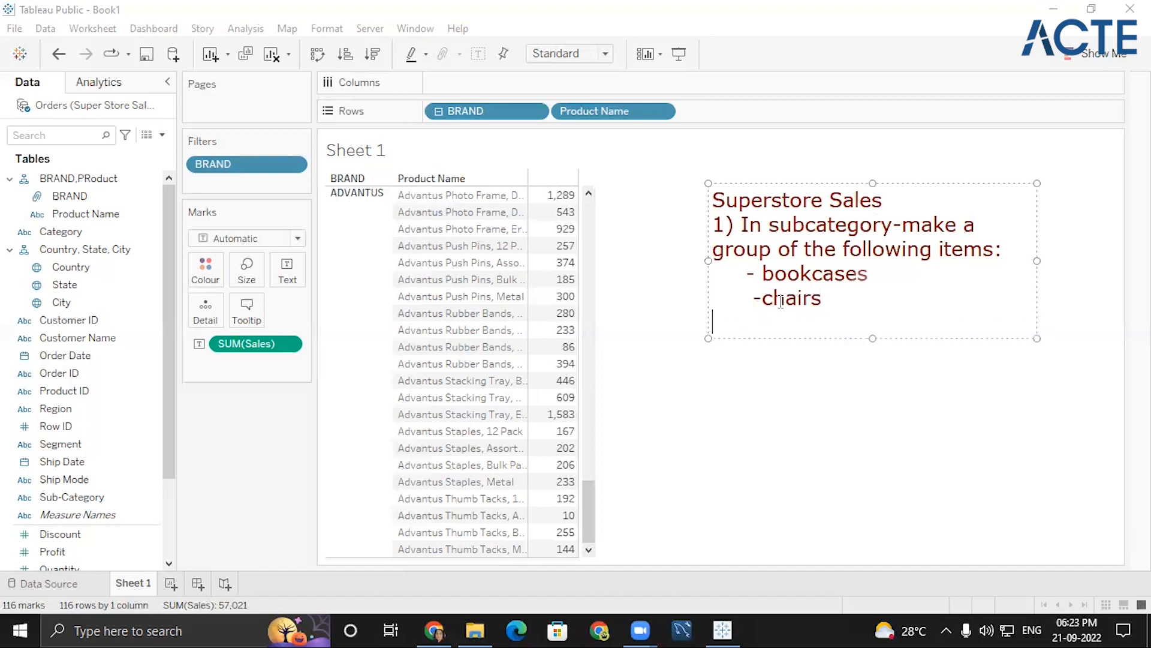
- Add "- Tables" and "-Furnishing" to the item list, followed by an empty line
{"action": "type", "text": "- Tables"}
{"action": "key", "text": "Return"}
{"action": "key", "text": "Tab"}
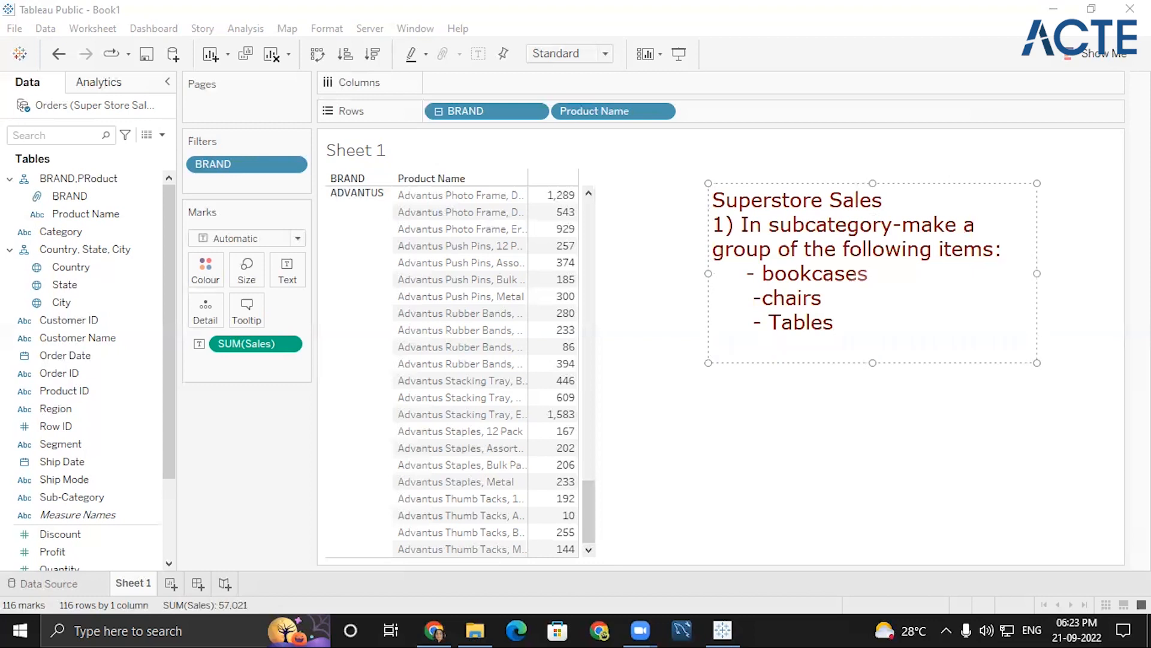
{"action": "type", "text": "-Furnishing"}
{"action": "key", "text": "Return"}
{"action": "key", "text": "Return"}
- Write the second task in the note as "2) make rest others"
{"action": "type", "text": "2)"}
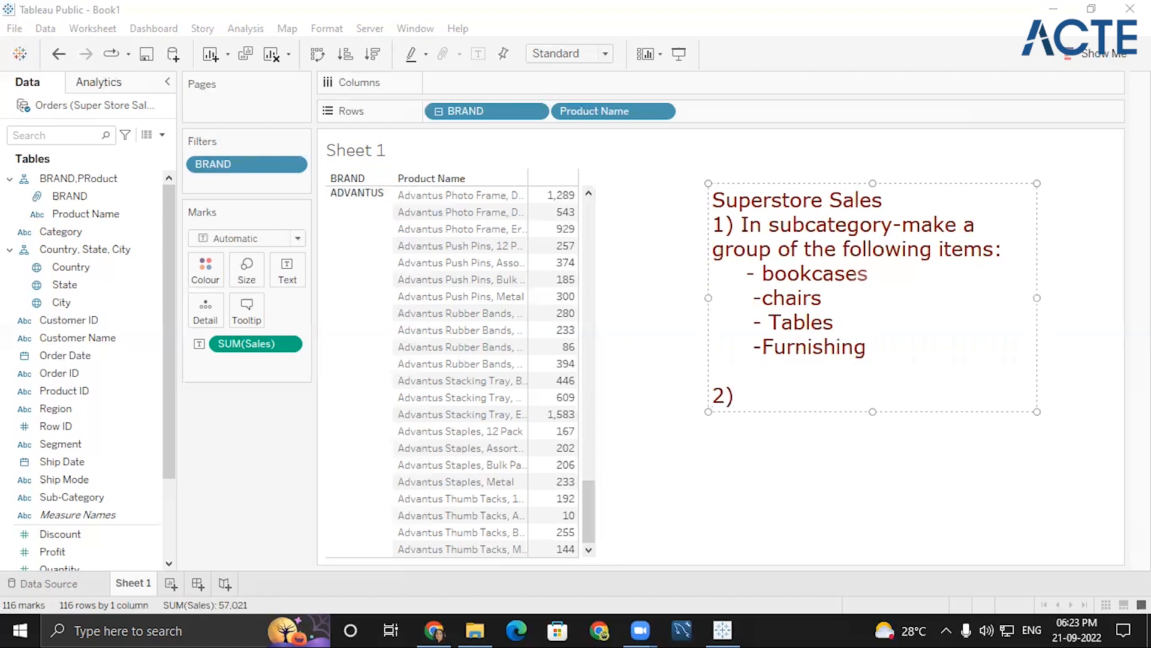
{"action": "type", "text": " make rest others"}
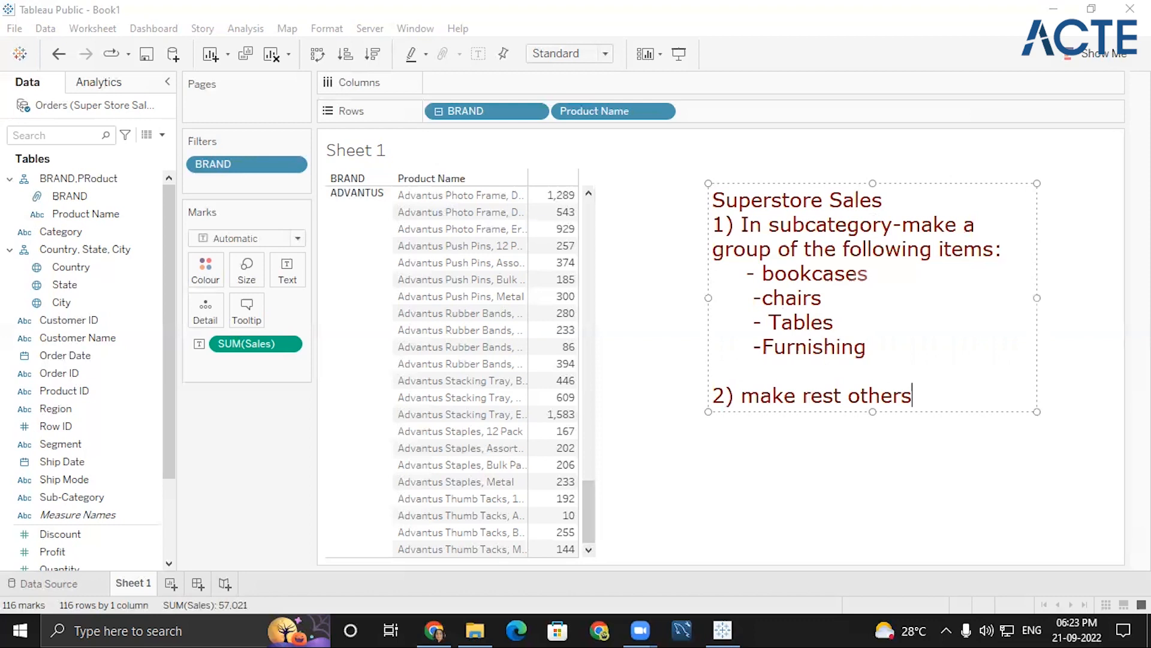
{"action": "key", "text": "Return"}
{"action": "type", "text": "2"}
{"action": "key", "text": "BackSpace"}
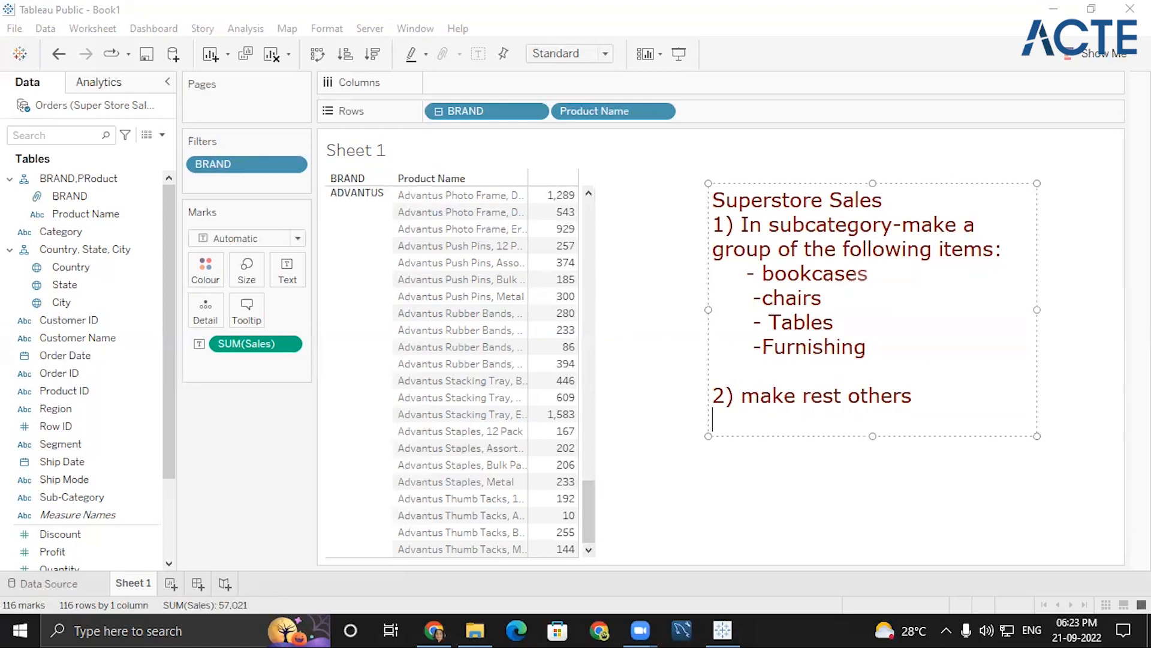
- Write the third task in the note as "3) compare Sales of 2 groups"
{"action": "type", "text": "3) comparee sal"}
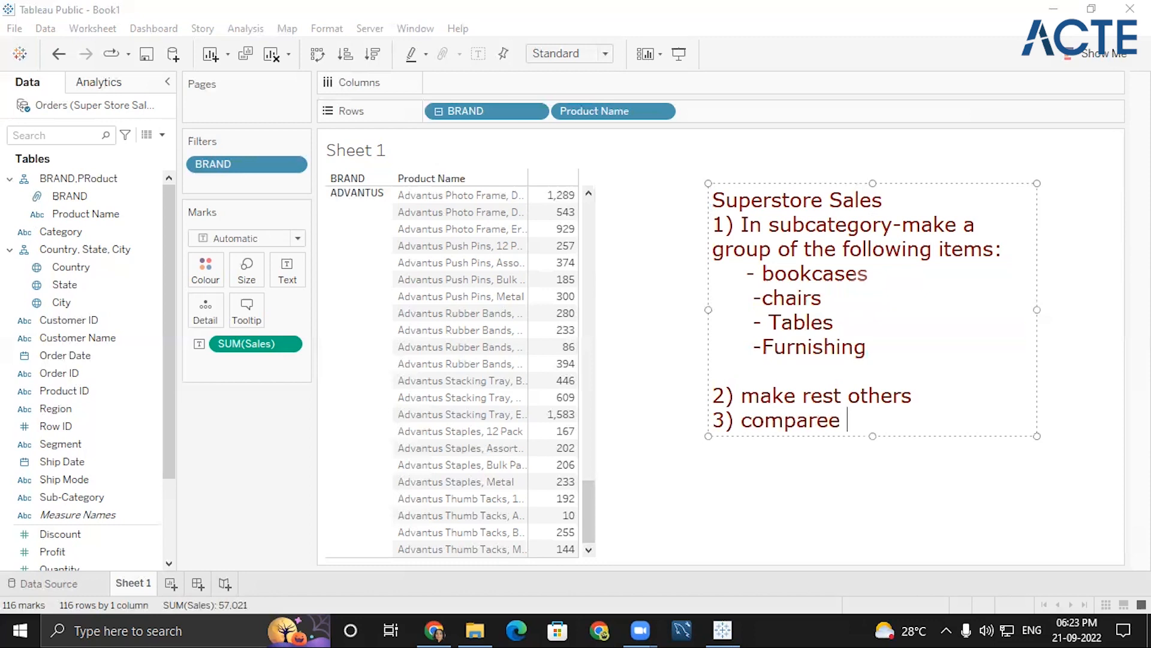
{"action": "key", "text": "BackSpace"}
{"action": "key", "text": "BackSpace"}
{"action": "key", "text": "BackSpace"}
{"action": "key", "text": "BackSpace"}
{"action": "key", "text": "BackSpace"}
{"action": "type", "text": "Salesmo"}
{"action": "key", "text": "BackSpace"}
{"action": "key", "text": "BackSpace"}
{"action": "key", "text": "BackSpace"}
{"action": "type", "text": "s of 2 groo"}
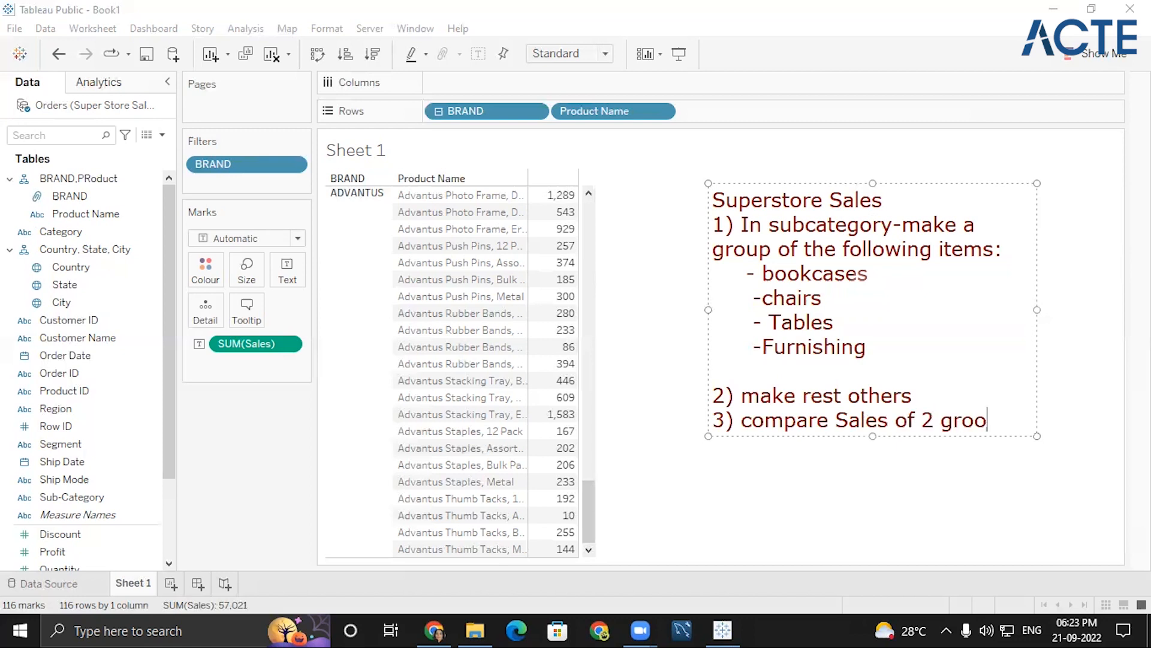
{"action": "key", "text": "BackSpace"}
{"action": "type", "text": "ups"}
{"action": "left_click_drag", "start_coordinate": [708, 309], "coordinate": [633, 313]}
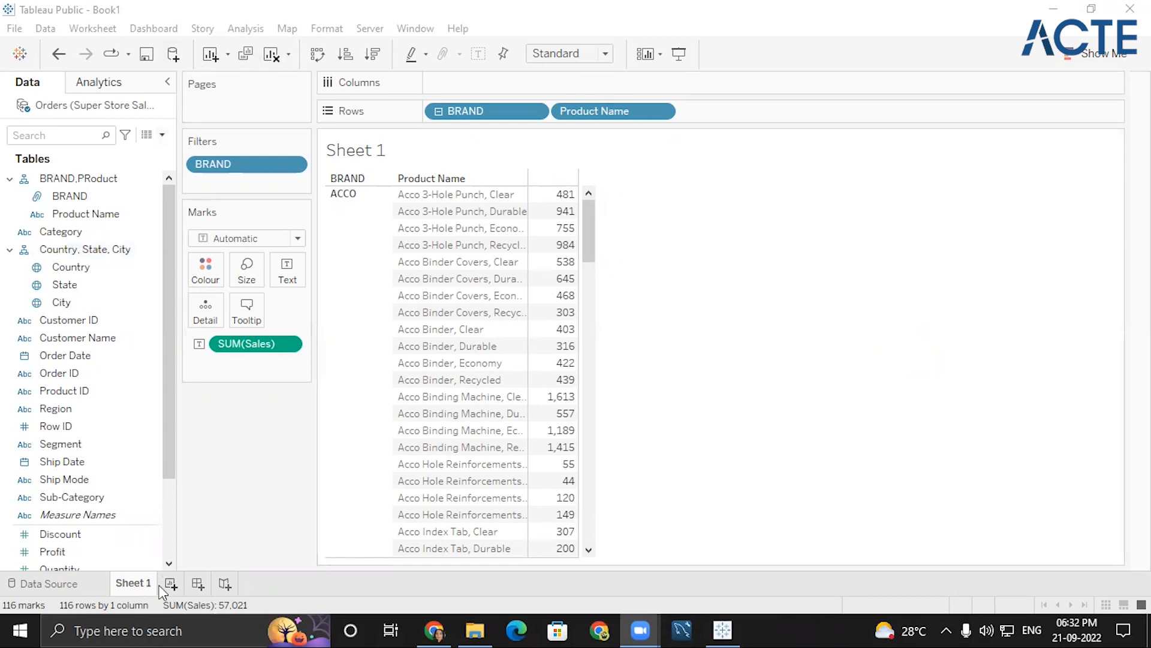
- Clear all fields and filters from Sheet 1, and try to close the Orders data source
{"action": "mouse_move", "coordinate": [588, 234]}
{"action": "left_mouse_down"}
{"action": "mouse_move", "coordinate": [594, 265]}
{"action": "mouse_move", "coordinate": [598, 216]}
{"action": "left_mouse_up"}
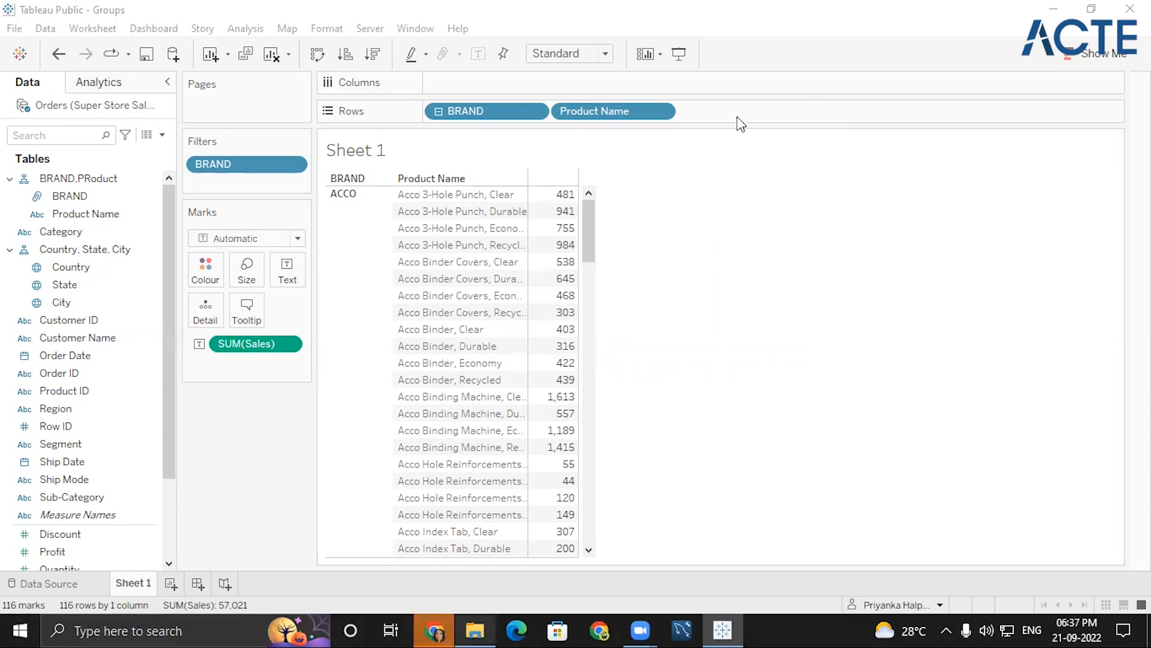
{"action": "left_click", "coordinate": [271, 56]}
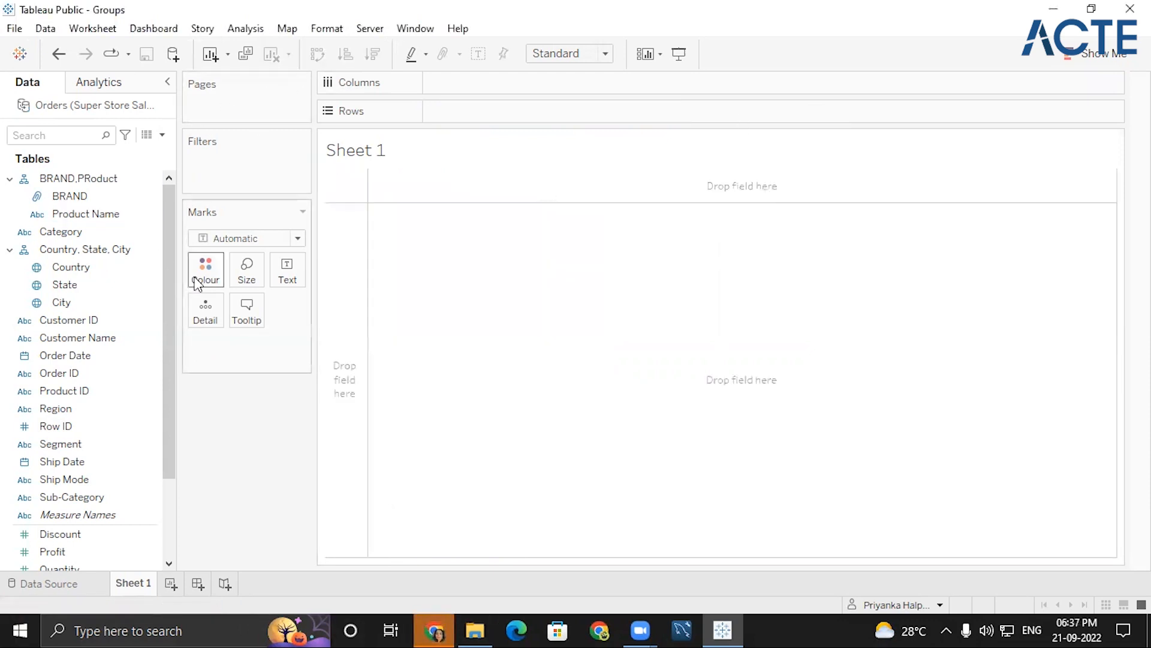
{"action": "left_click", "coordinate": [75, 213]}
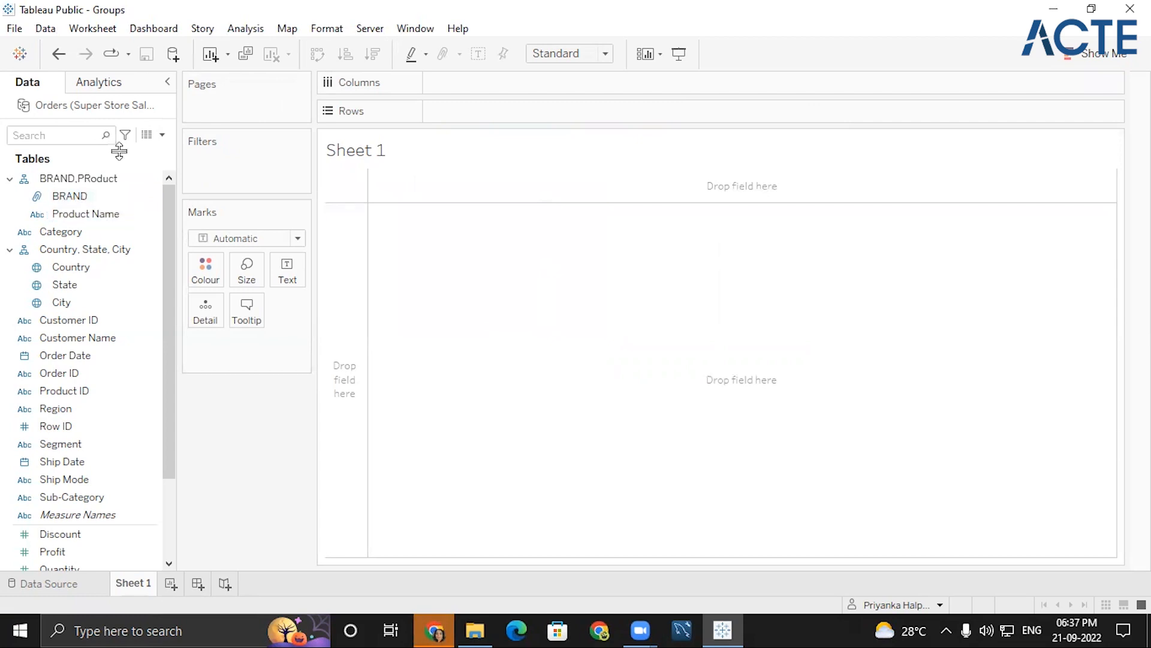
{"action": "right_click", "coordinate": [134, 108]}
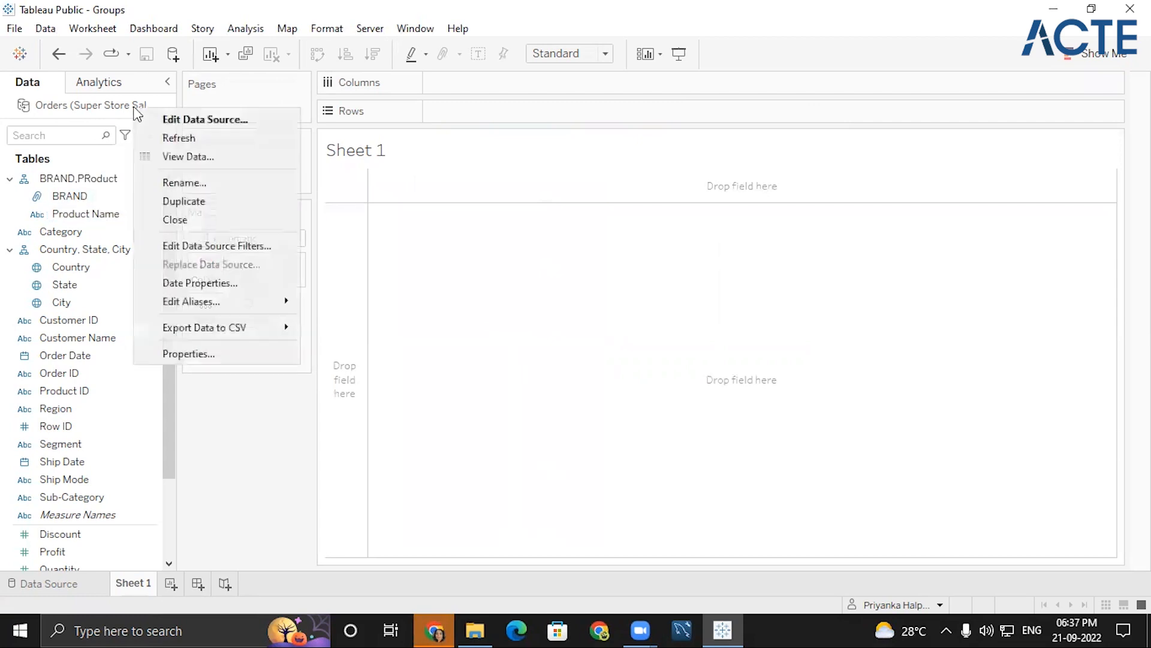
{"action": "left_click", "coordinate": [186, 221]}
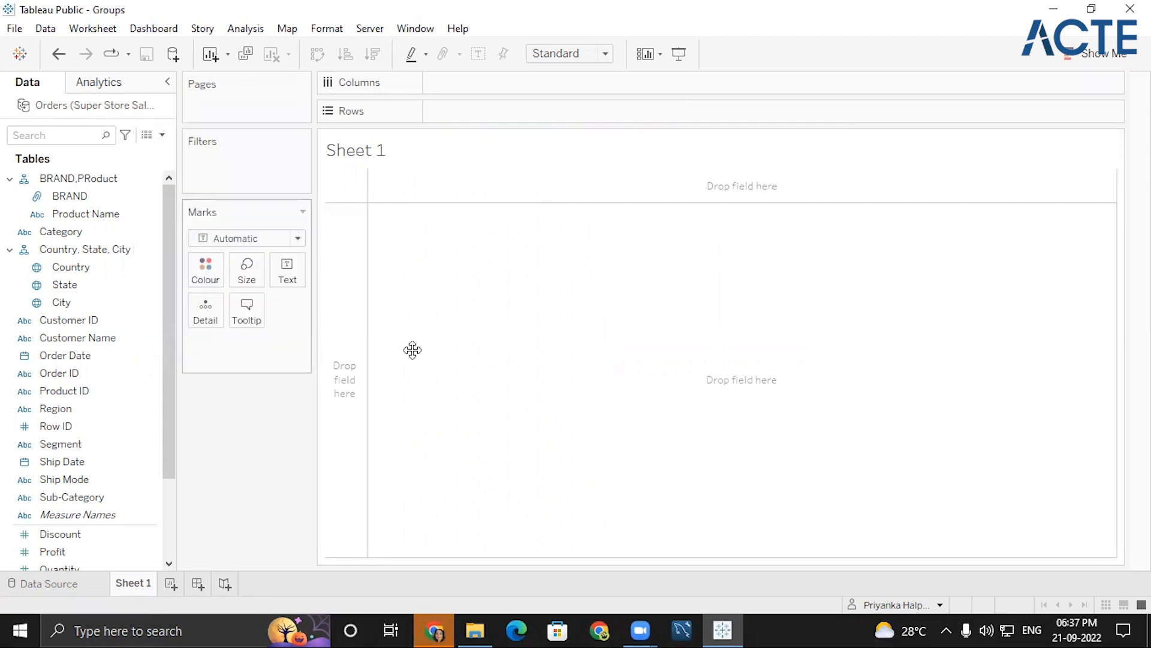
- Switch to File Explorer and open the Pivot workbook from the tableau\Dataset folder on Local Disk (D:)
{"action": "left_click", "coordinate": [475, 628]}
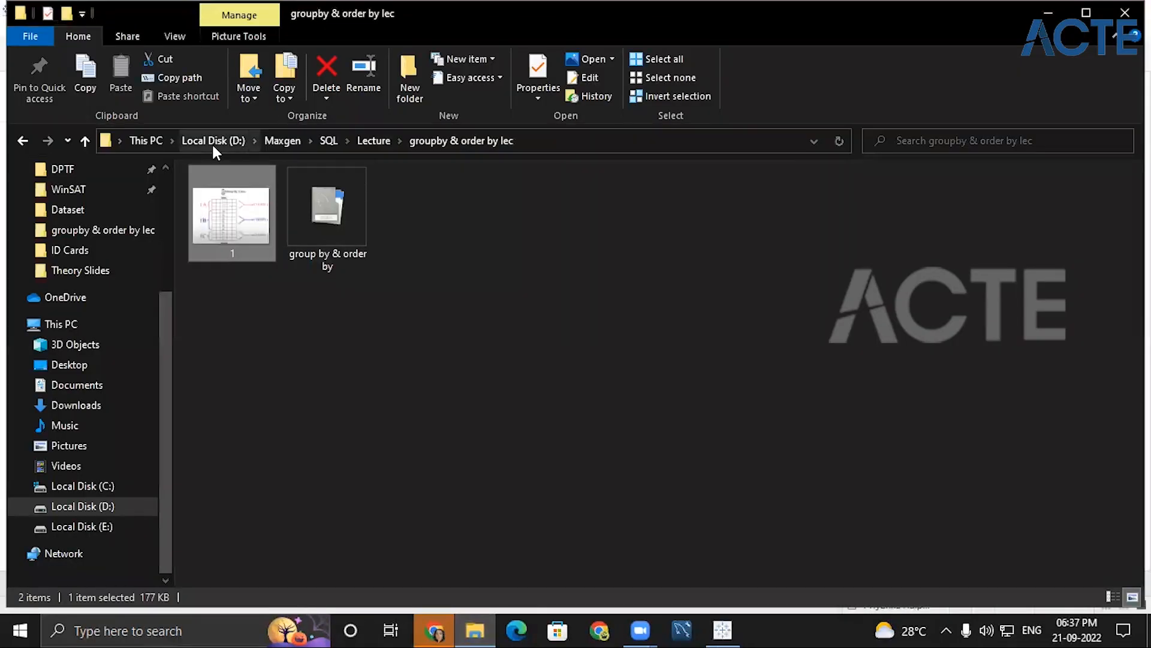
{"action": "left_click", "coordinate": [211, 136]}
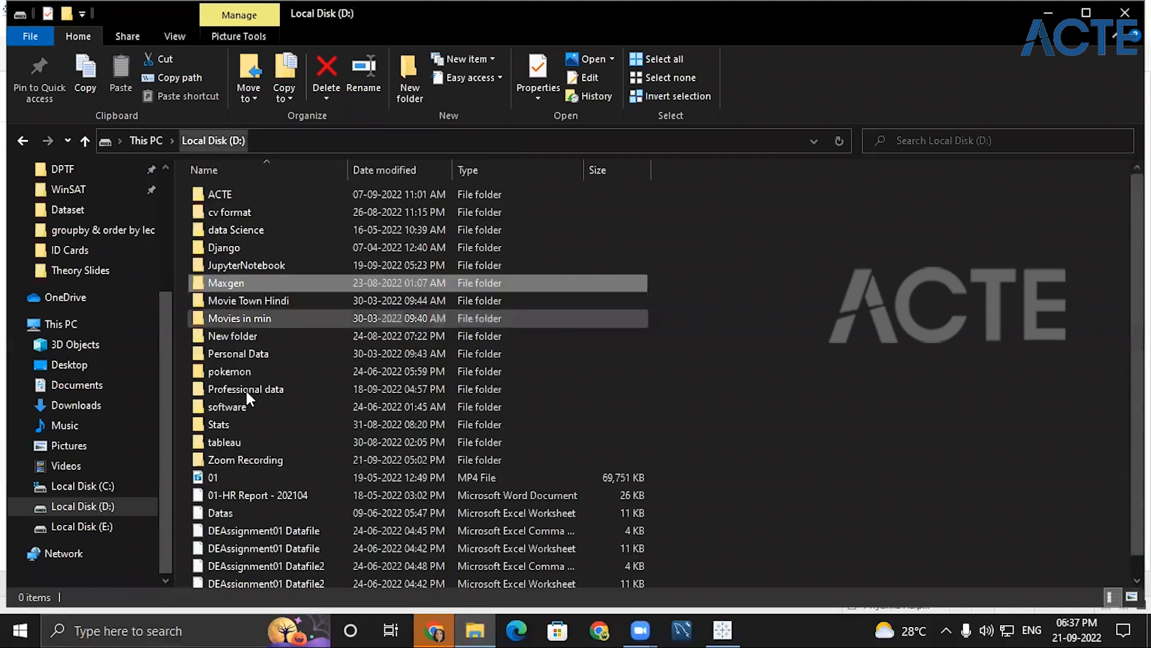
{"action": "double_click", "coordinate": [247, 441]}
{"action": "double_click", "coordinate": [254, 191]}
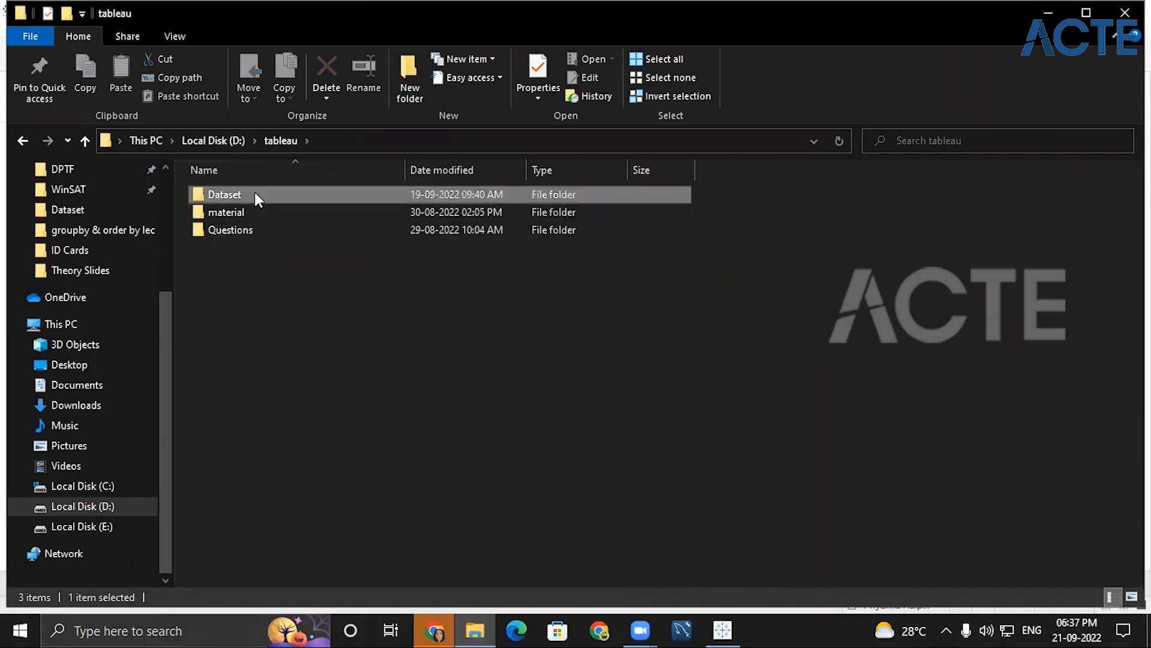
{"action": "double_click", "coordinate": [218, 319]}
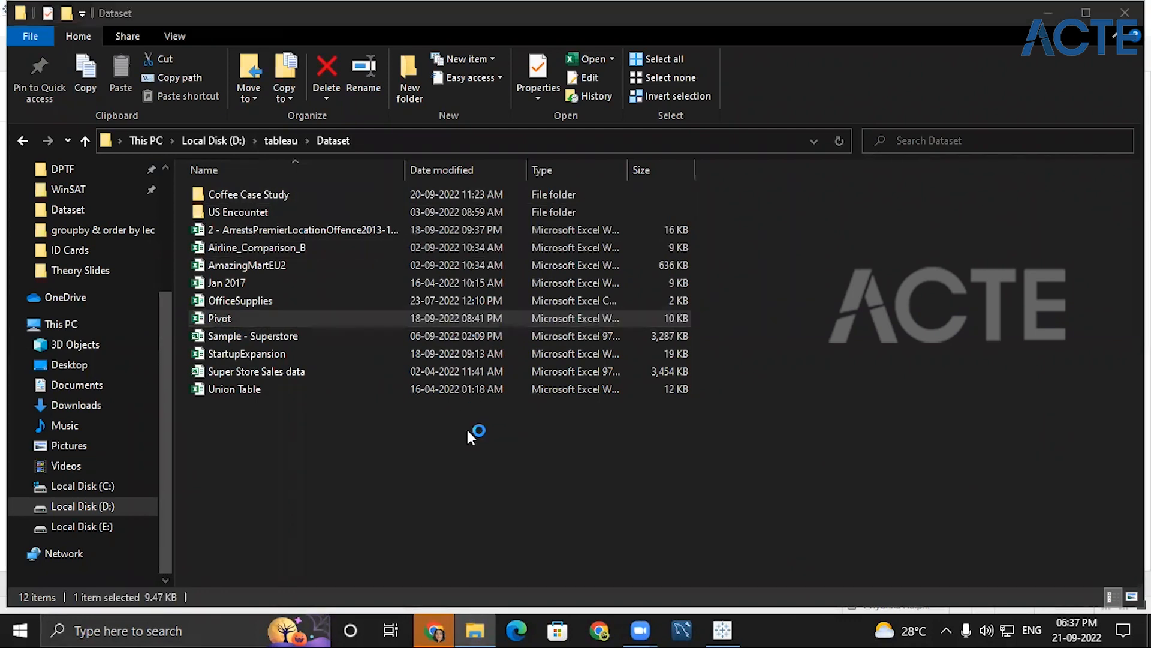
{"action": "left_click", "coordinate": [392, 418]}
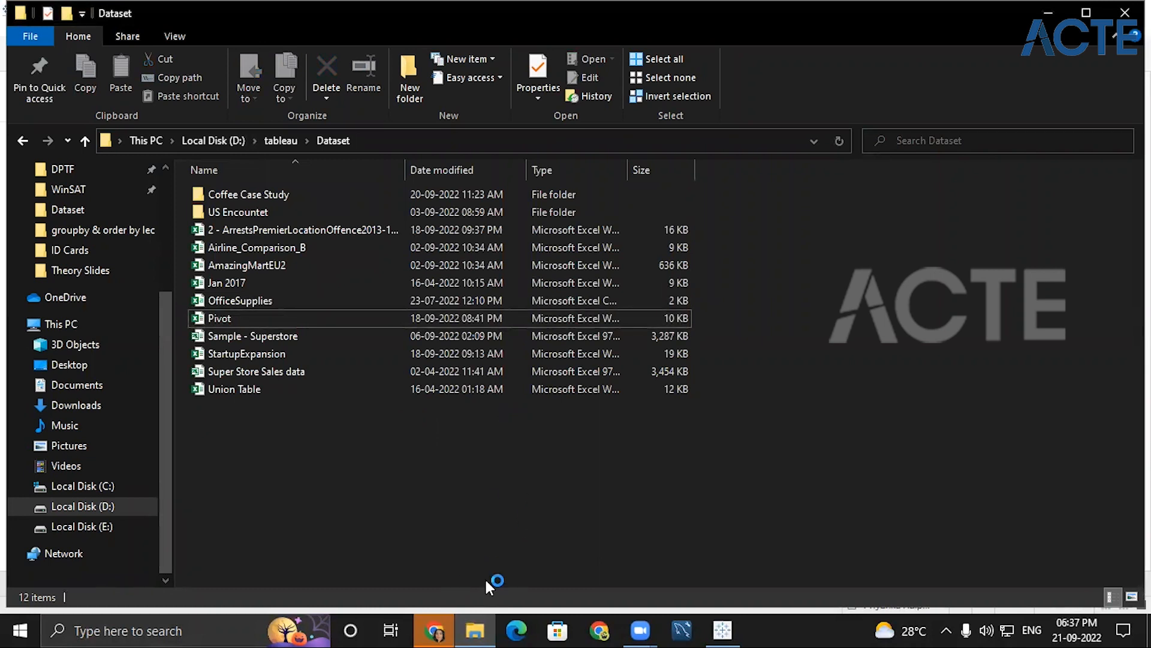
- Add a new on-screen text note beside the file list and begin it with "create a view to show % of mal"
{"action": "left_click", "coordinate": [859, 478]}
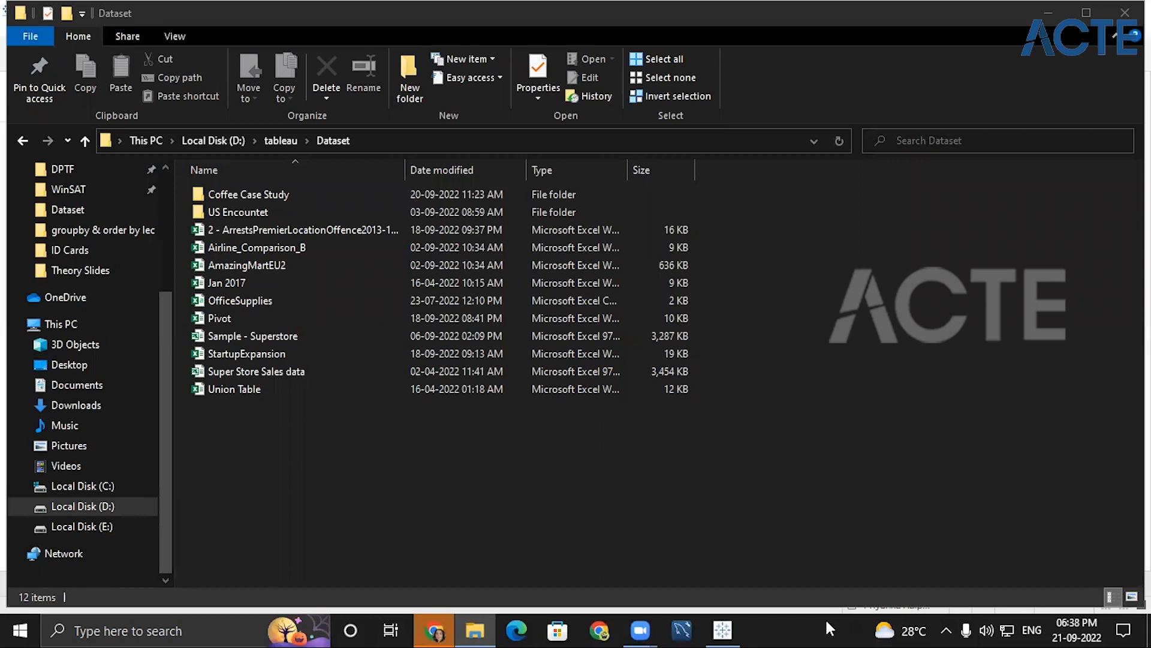
{"action": "left_click", "coordinate": [803, 239]}
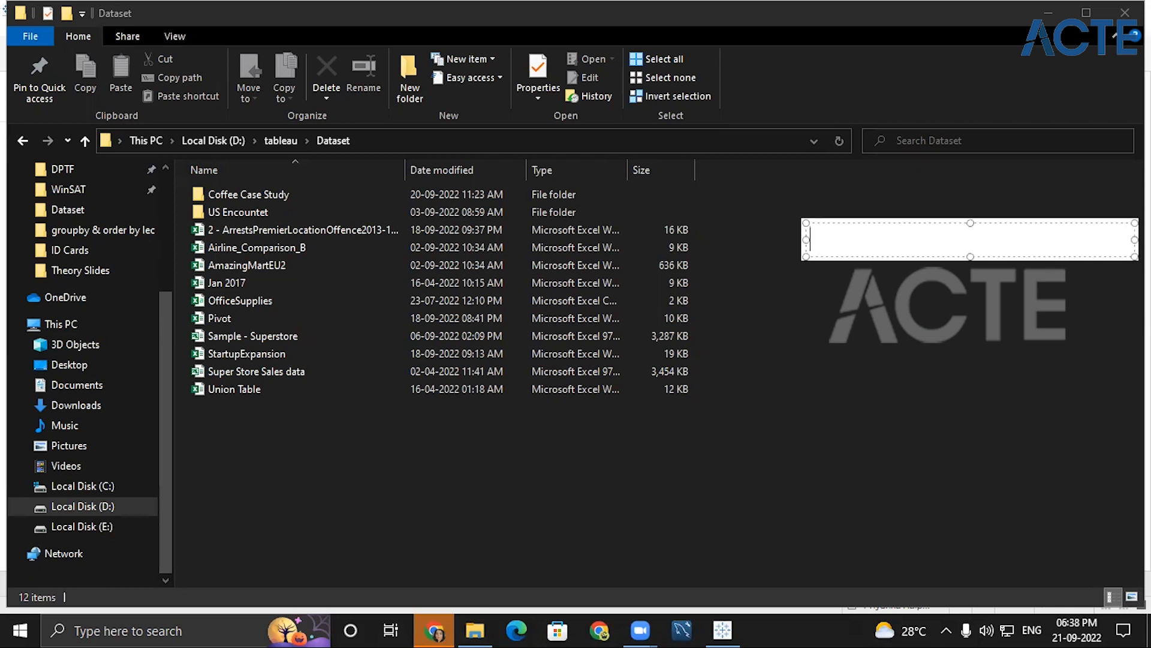
{"action": "type", "text": "create"}
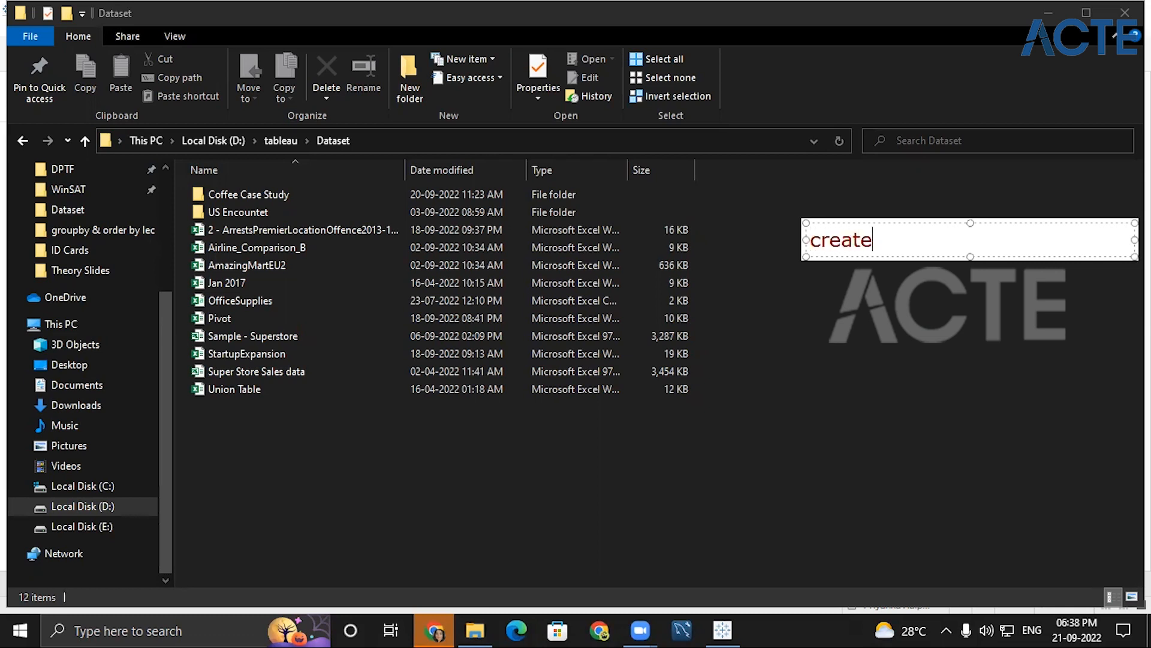
{"action": "type", "text": " aview"}
{"action": "key", "text": "BackSpace"}
{"action": "key", "text": "BackSpace"}
{"action": "key", "text": "BackSpace"}
{"action": "key", "text": "BackSpace"}
{"action": "type", "text": "view to s"}
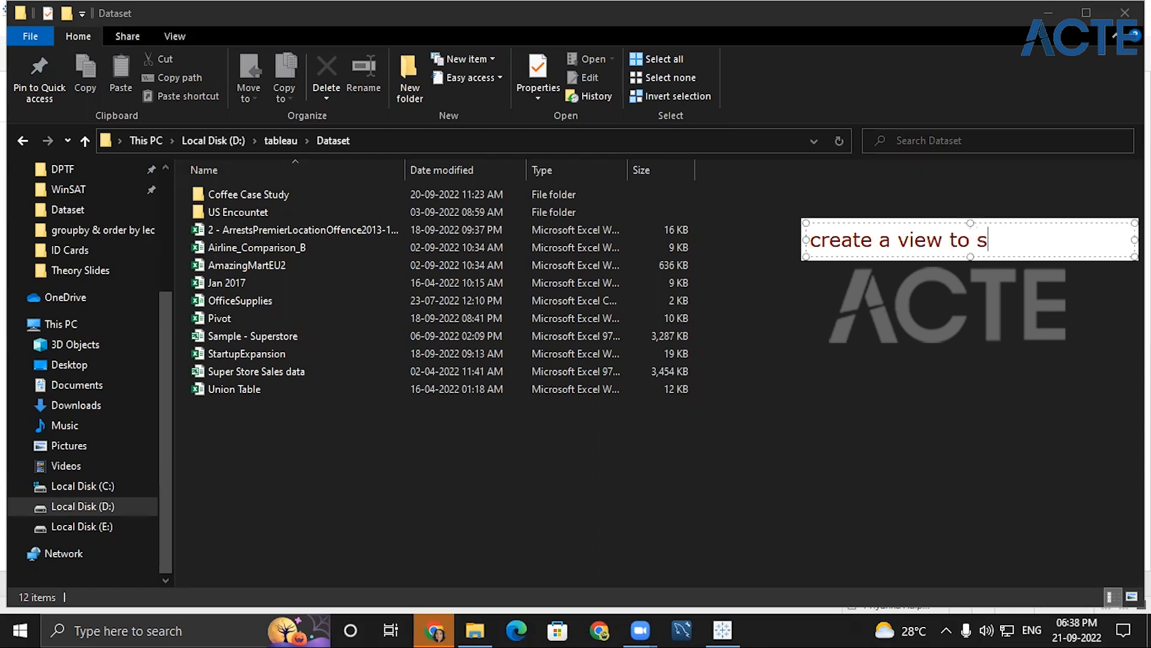
{"action": "type", "text": "how "}
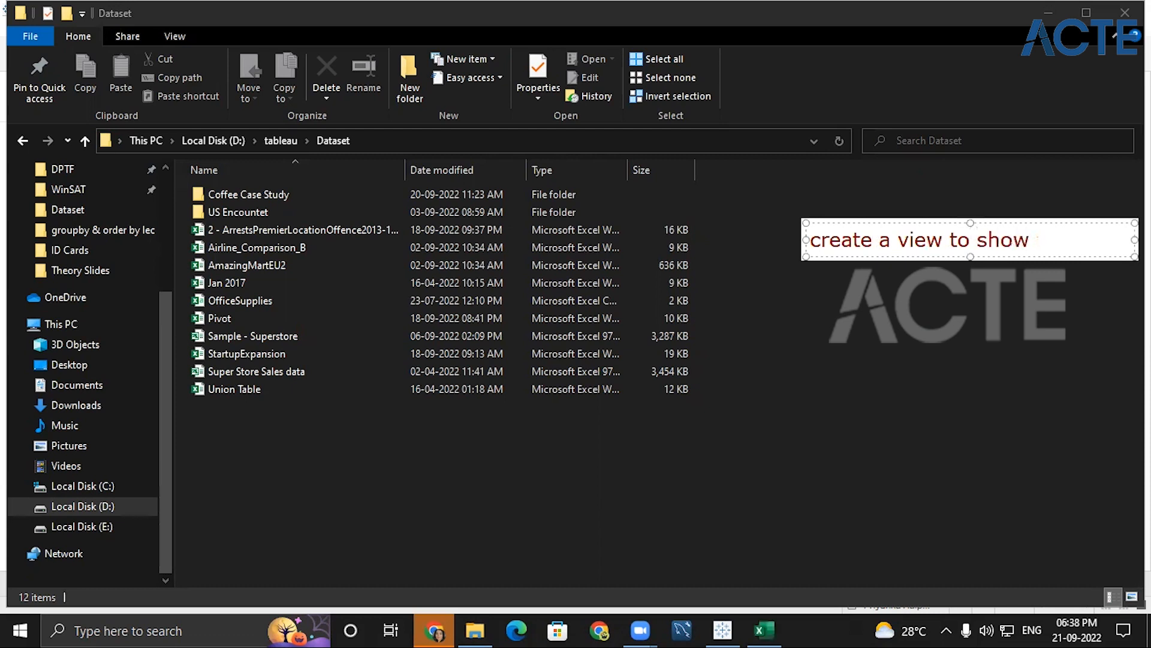
{"action": "type", "text": "% of mal"}
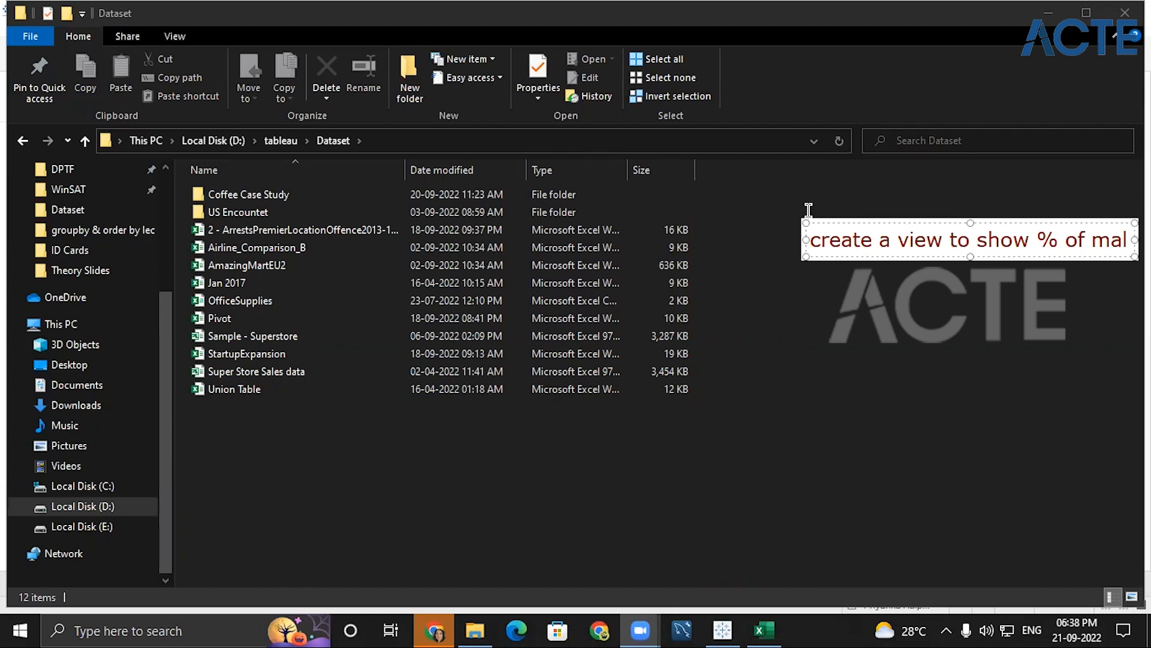
- Move and widen the note, and complete its first line as "create a view to show % of male and female"
{"action": "mouse_move", "coordinate": [941, 226]}
{"action": "left_mouse_down"}
{"action": "mouse_move", "coordinate": [730, 243]}
{"action": "mouse_move", "coordinate": [738, 391]}
{"action": "left_mouse_up"}
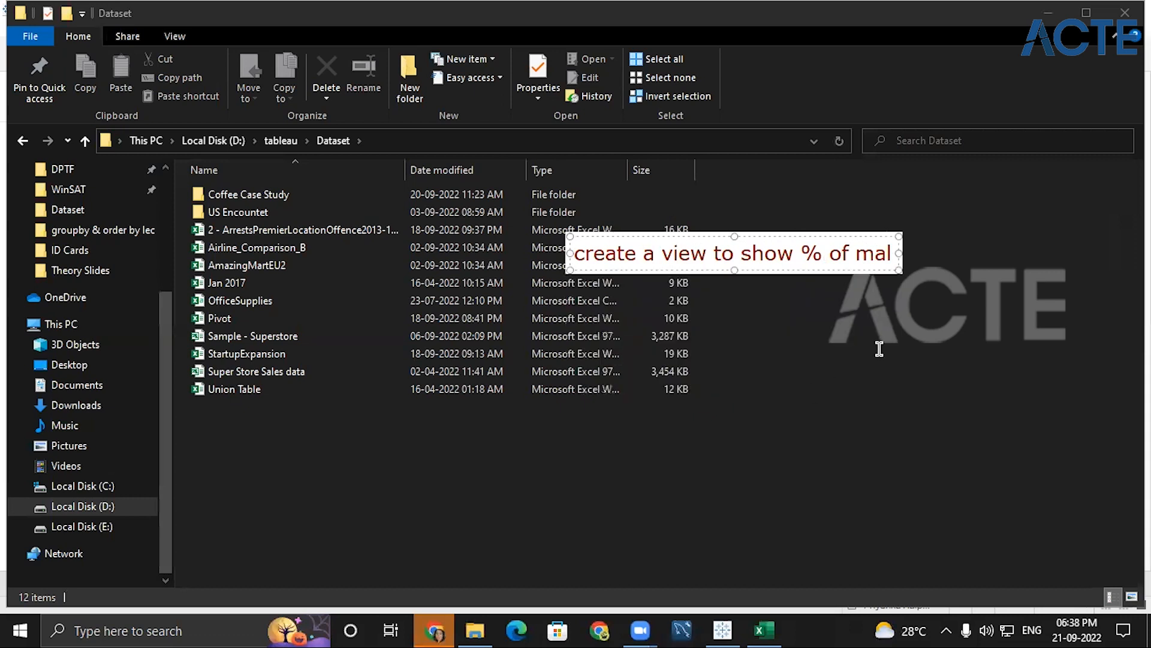
{"action": "left_click_drag", "start_coordinate": [900, 253], "coordinate": [1095, 255]}
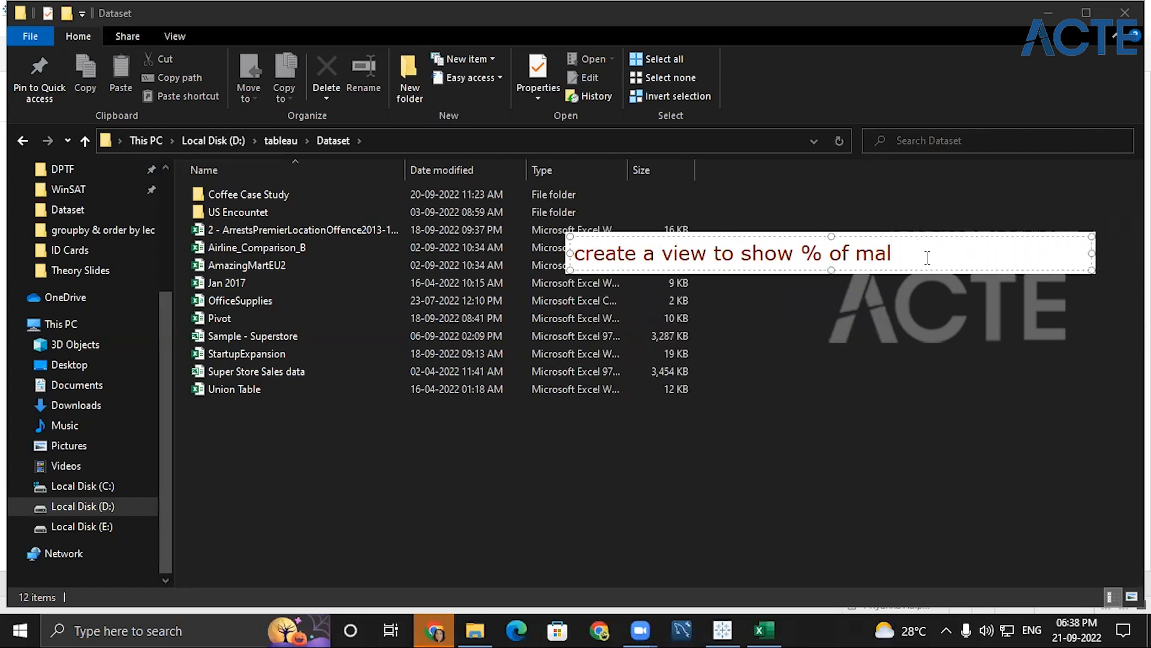
{"action": "type", "text": "e ans ="}
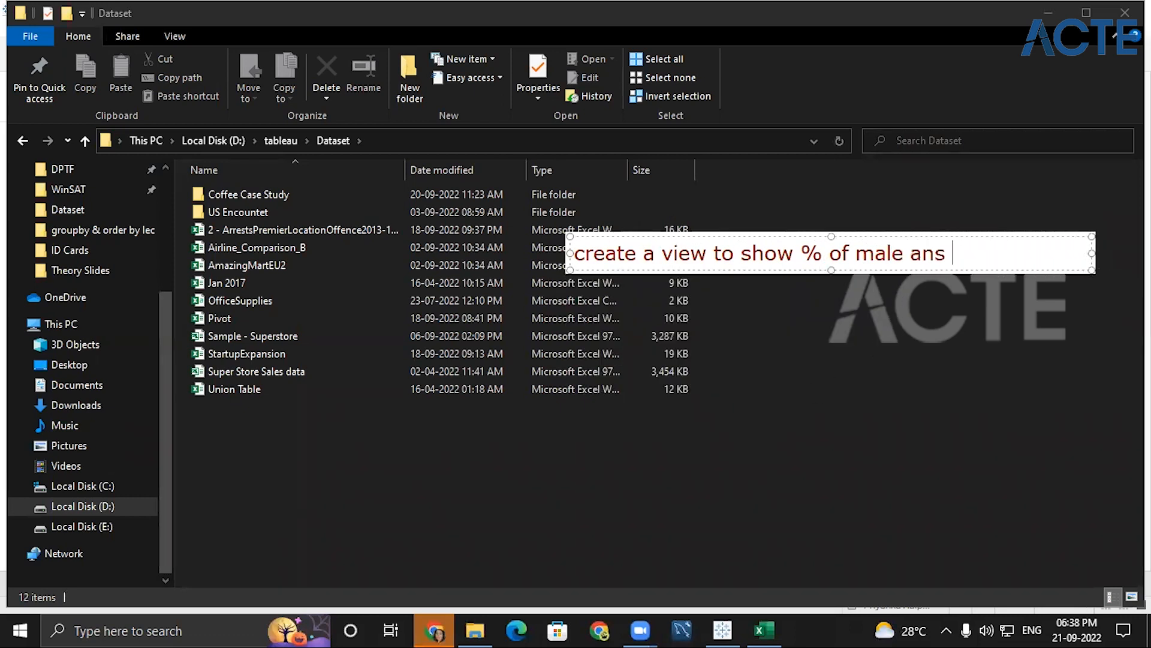
{"action": "key", "text": "BackSpace"}
{"action": "key", "text": "BackSpace"}
{"action": "key", "text": "BackSpace"}
{"action": "type", "text": "d female"}
{"action": "key", "text": "Return"}
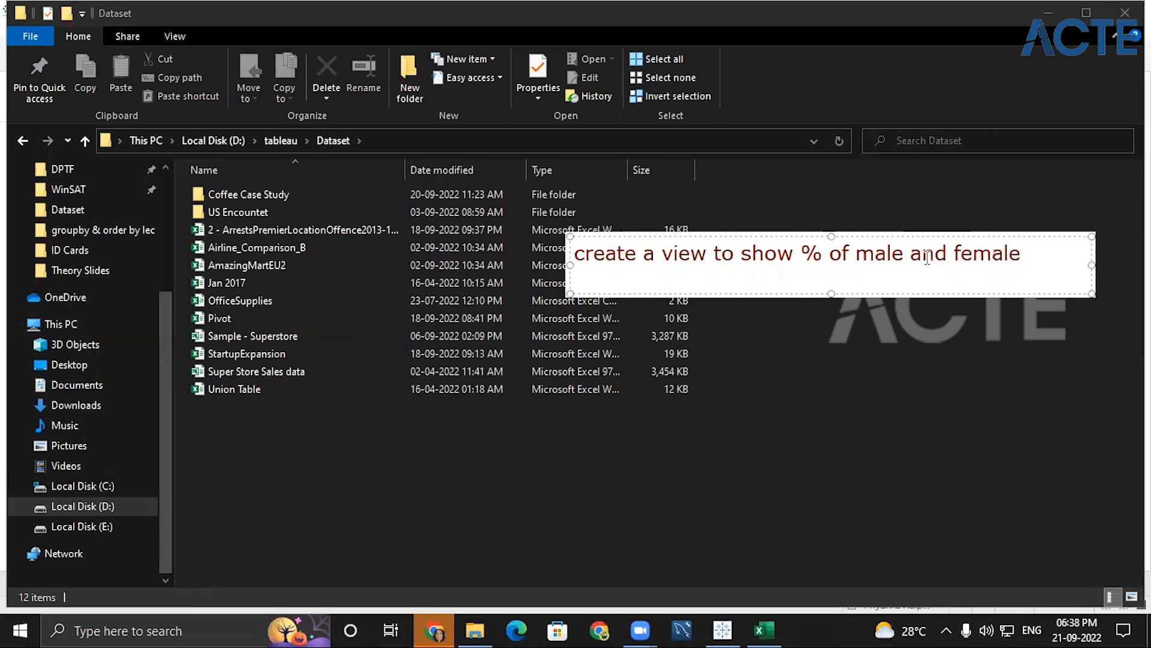
- Continue the note with "based on selected age group and month." and, after a blank line, "pie chart"
{"action": "type", "text": "based on"}
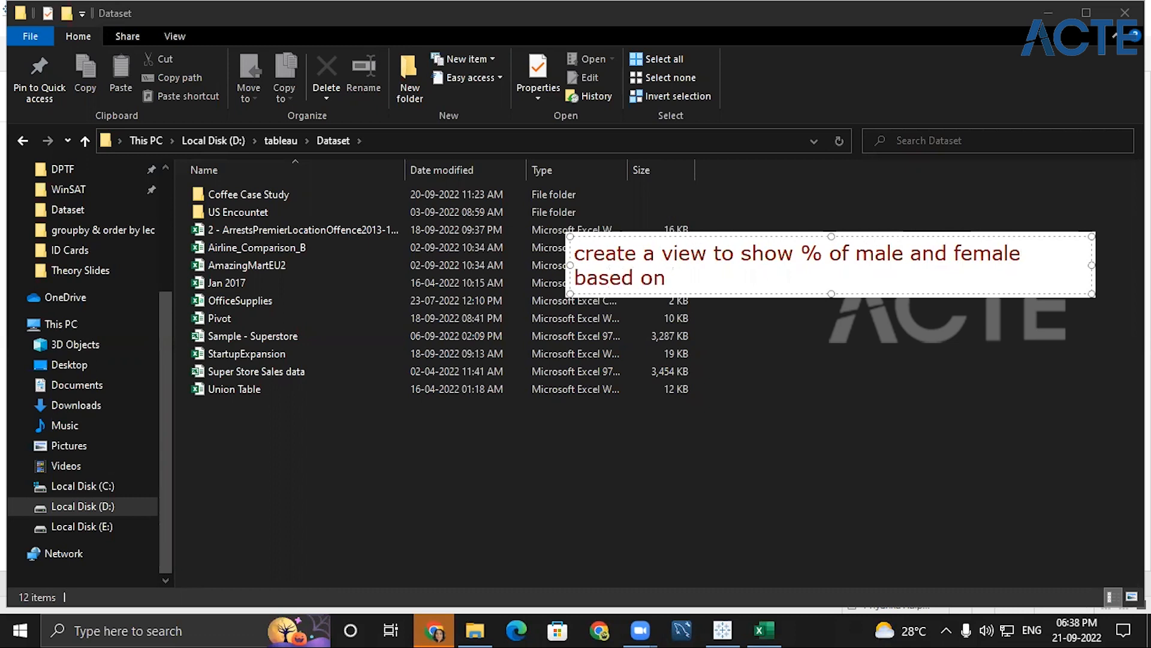
{"action": "type", "text": " selected age "}
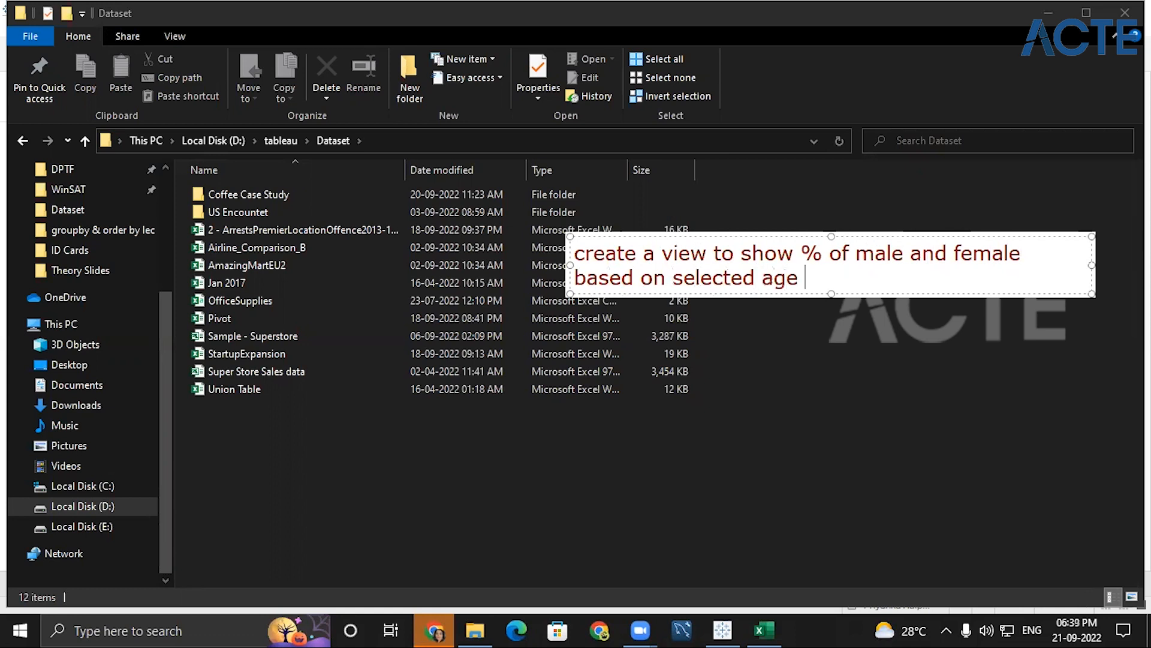
{"action": "type", "text": "grooup"}
{"action": "key", "text": "BackSpace"}
{"action": "key", "text": "BackSpace"}
{"action": "type", "text": "and month."}
{"action": "key", "text": "Return"}
{"action": "key", "text": "Return"}
{"action": "type", "text": "pie chart"}
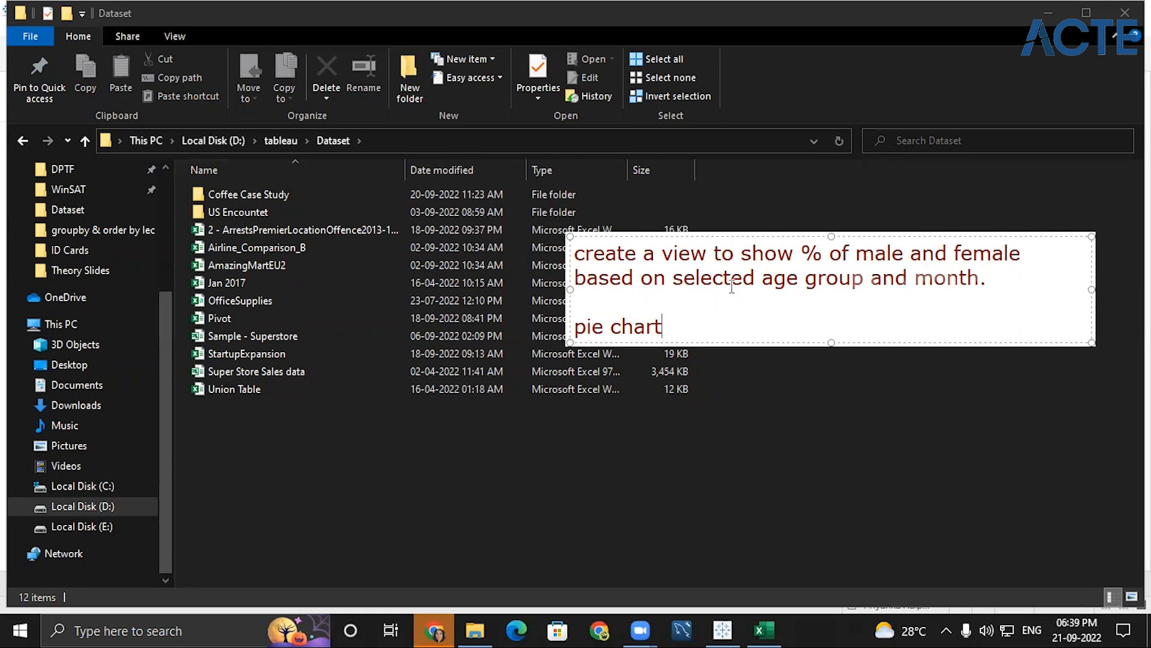
{"action": "key", "text": "ctrl+a"}
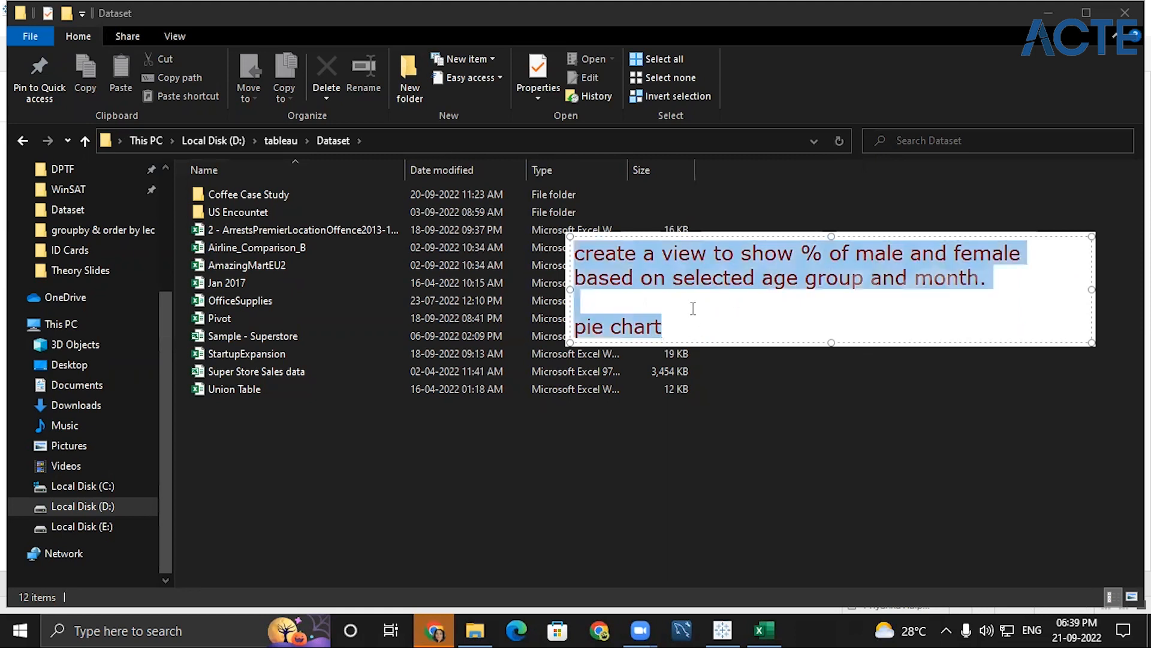
{"action": "left_click", "coordinate": [750, 312]}
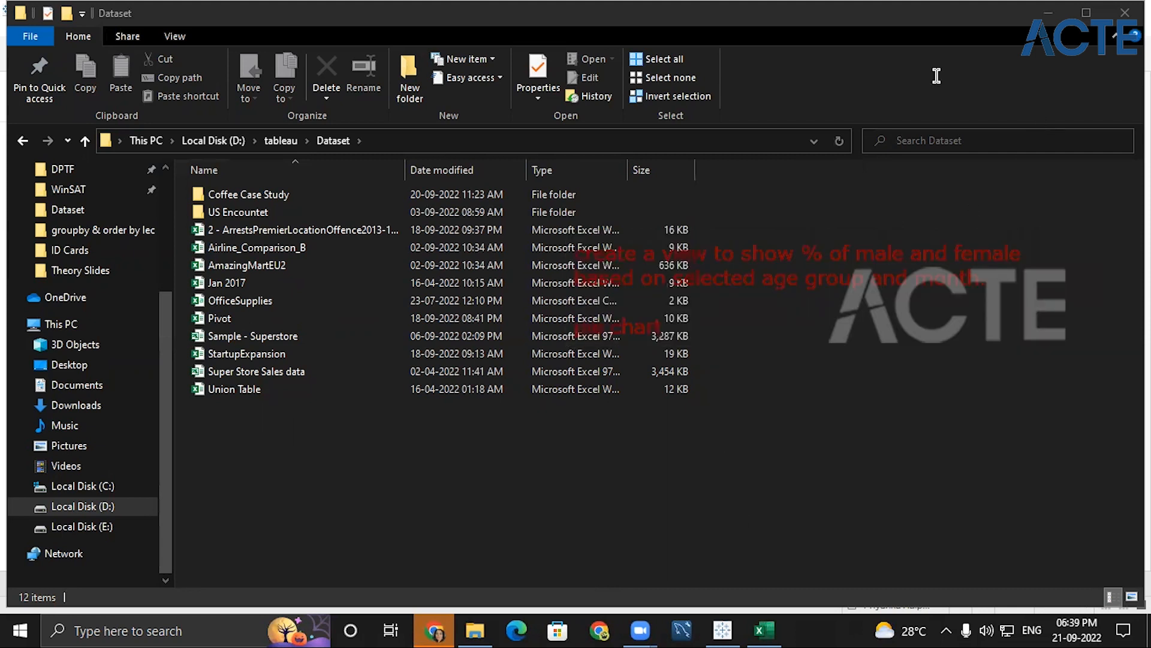
- Switch to the Pivot workbook in Excel, maximized, and examine its Age Group, Month, Male and Female columns
{"action": "left_click", "coordinate": [1048, 12]}
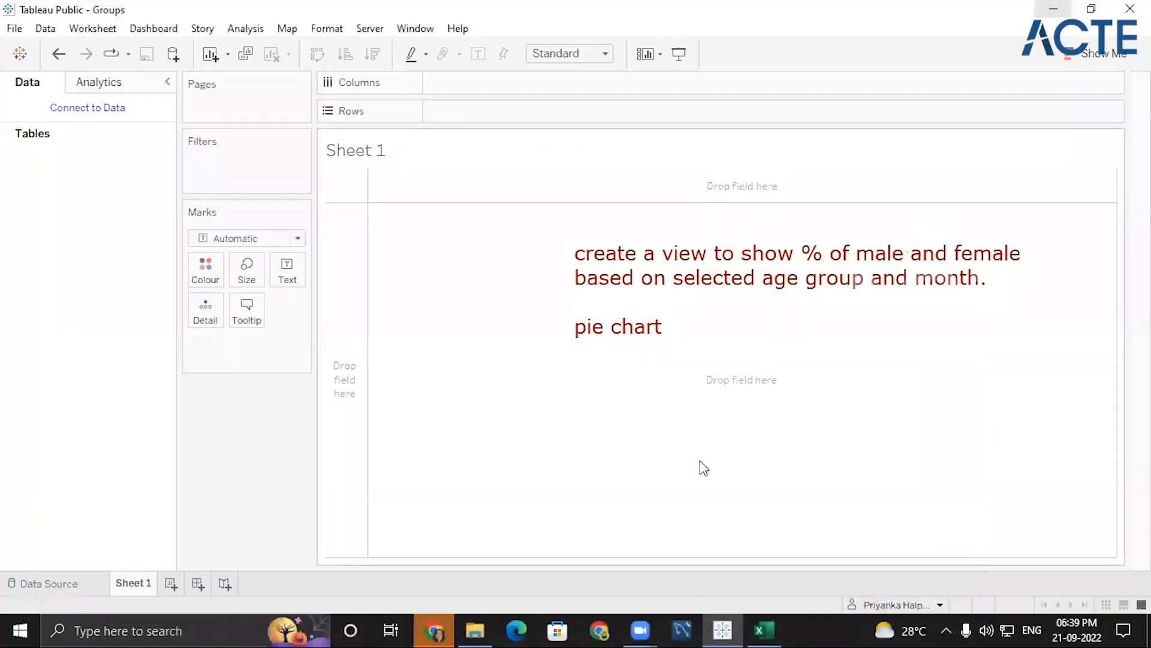
{"action": "left_click", "coordinate": [763, 630]}
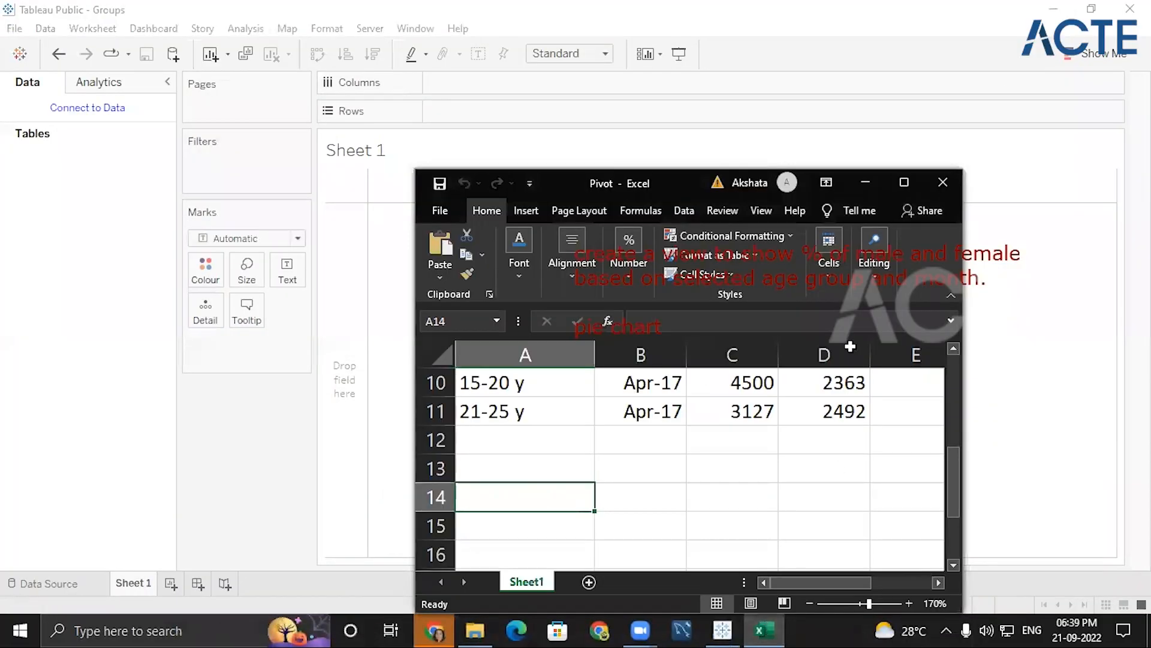
{"action": "left_click", "coordinate": [904, 182]}
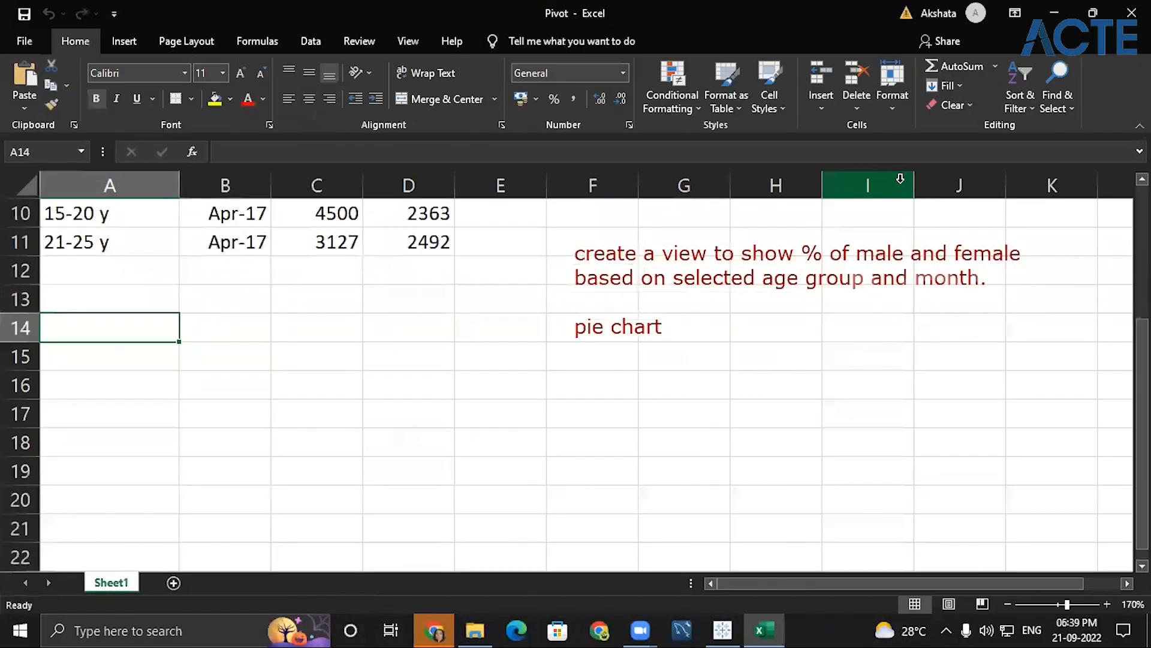
{"action": "scroll", "coordinate": [214, 412], "scroll_direction": "up", "scroll_amount": 3}
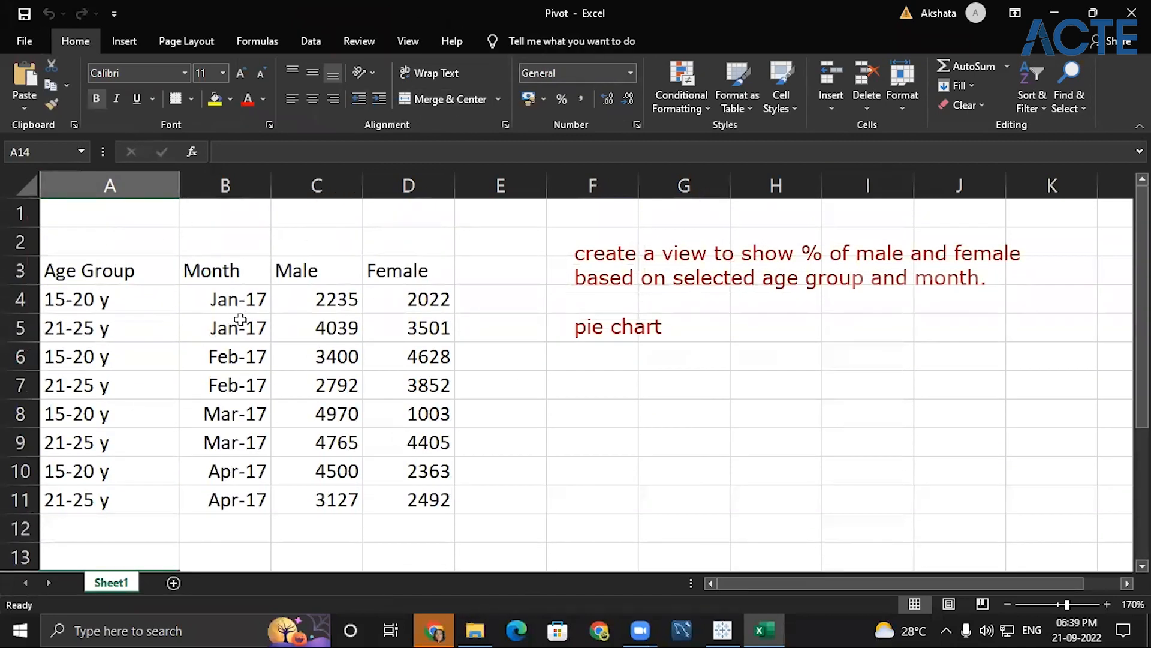
{"action": "left_click", "coordinate": [75, 272]}
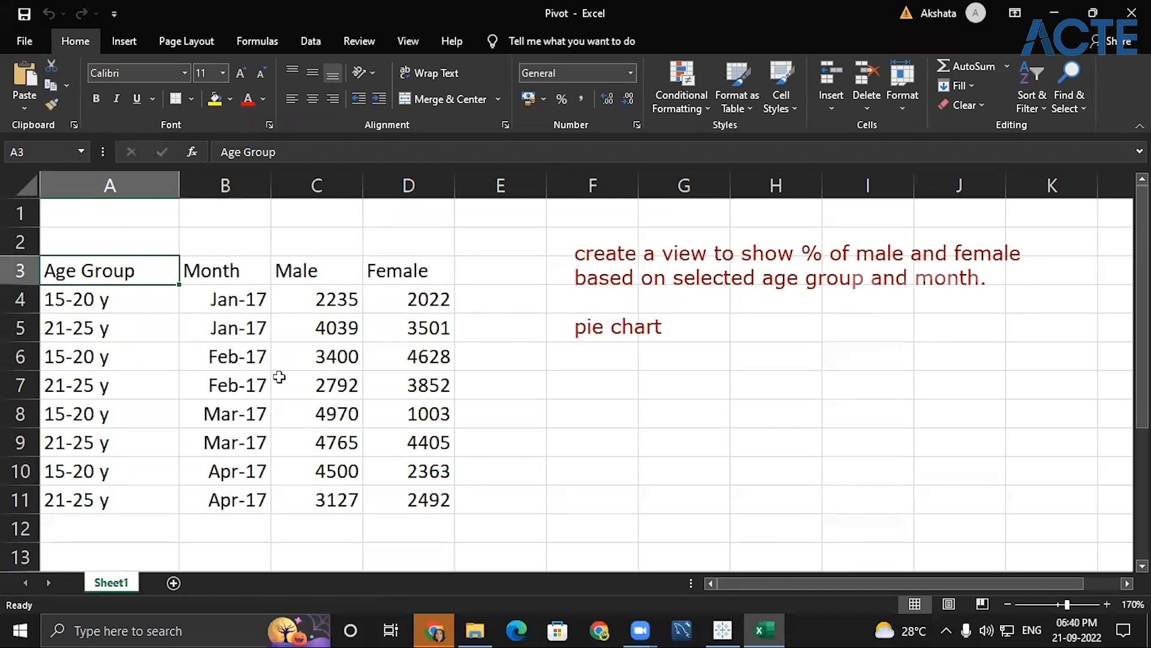
{"action": "left_click", "coordinate": [303, 271]}
{"action": "left_click", "coordinate": [369, 269]}
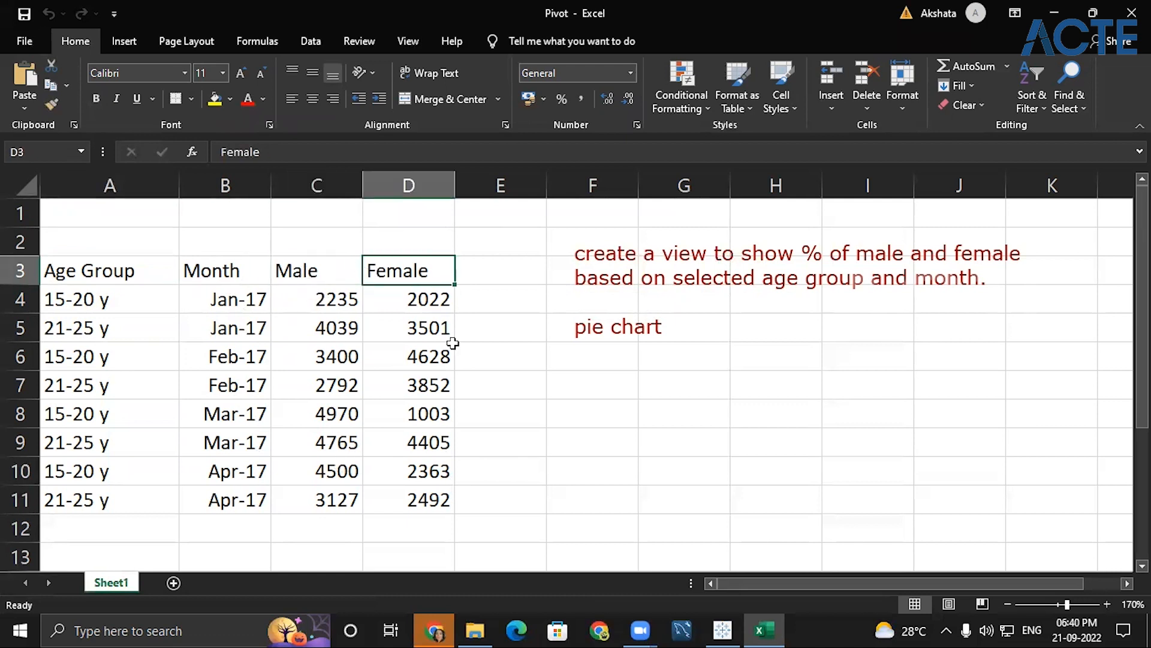
{"action": "left_click", "coordinate": [101, 301]}
{"action": "left_click", "coordinate": [240, 302]}
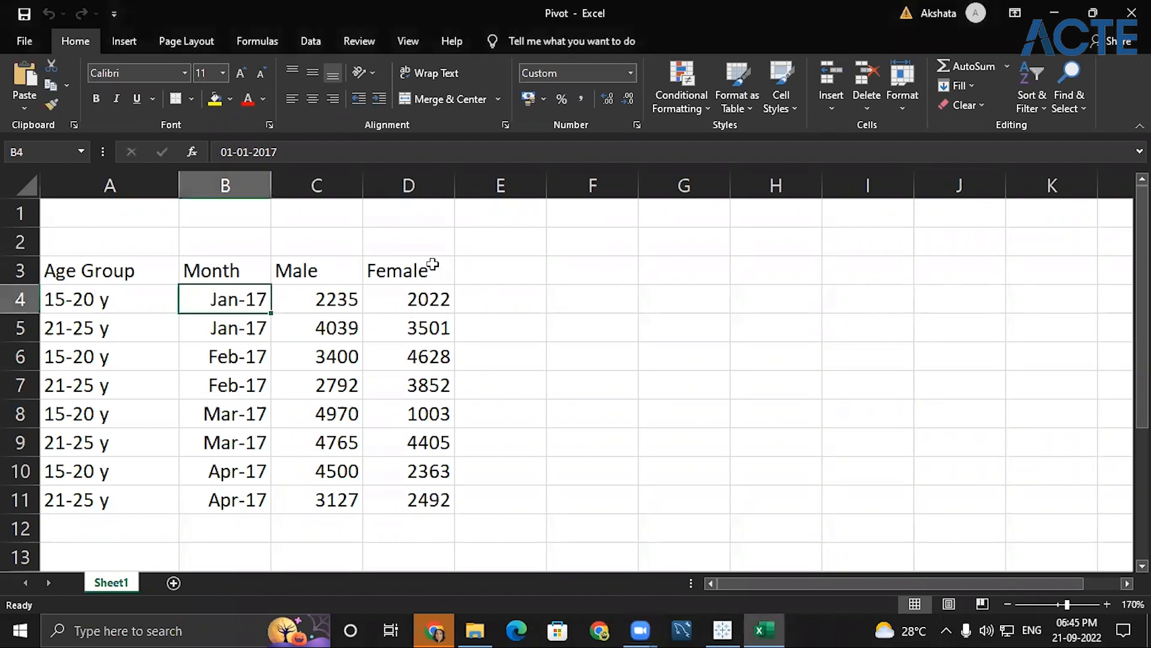
{"action": "left_click", "coordinate": [430, 262]}
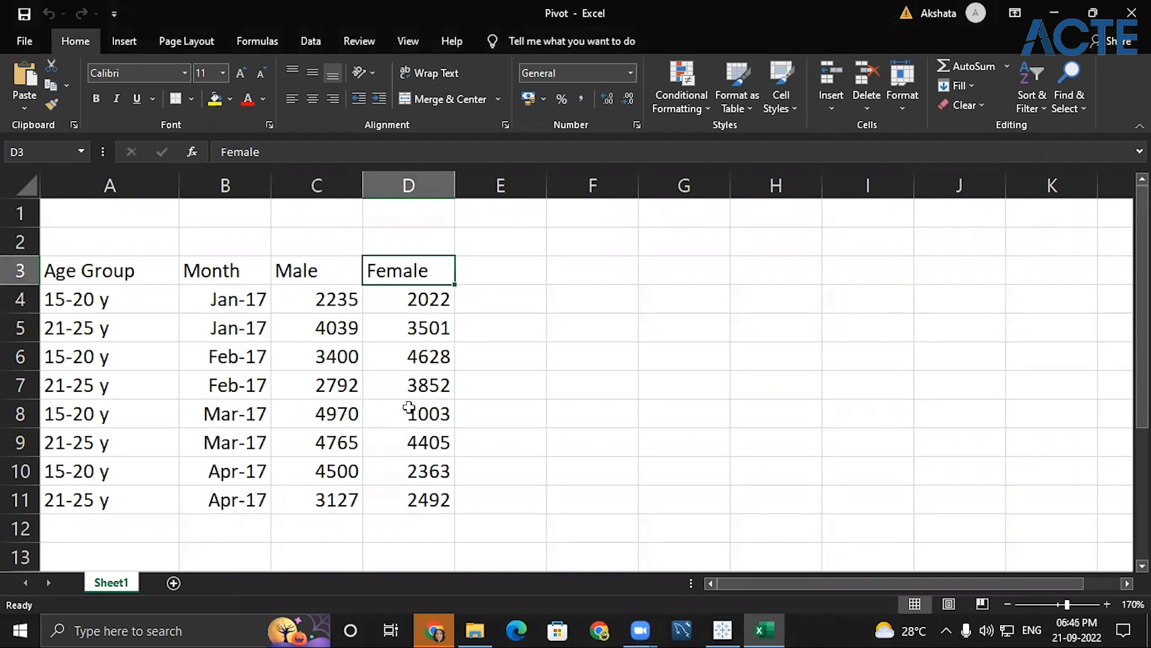
- Copy the Age Group and Month headers from A3:B3 to F4:G4
{"action": "left_click", "coordinate": [148, 277]}
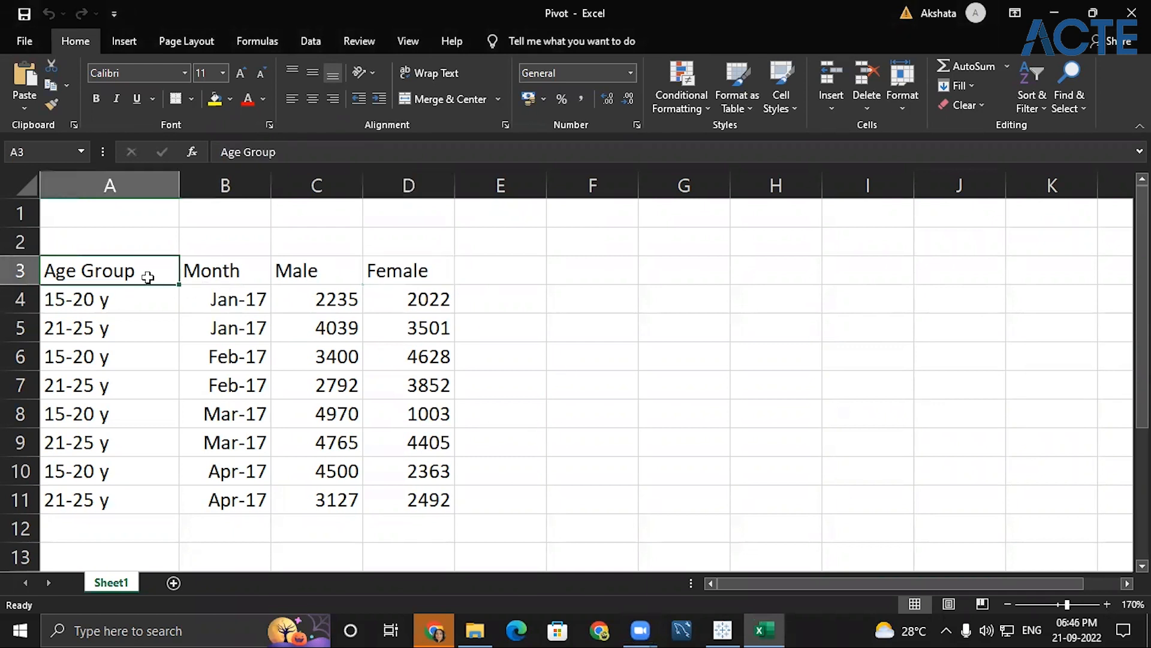
{"action": "key", "text": "shift+Right"}
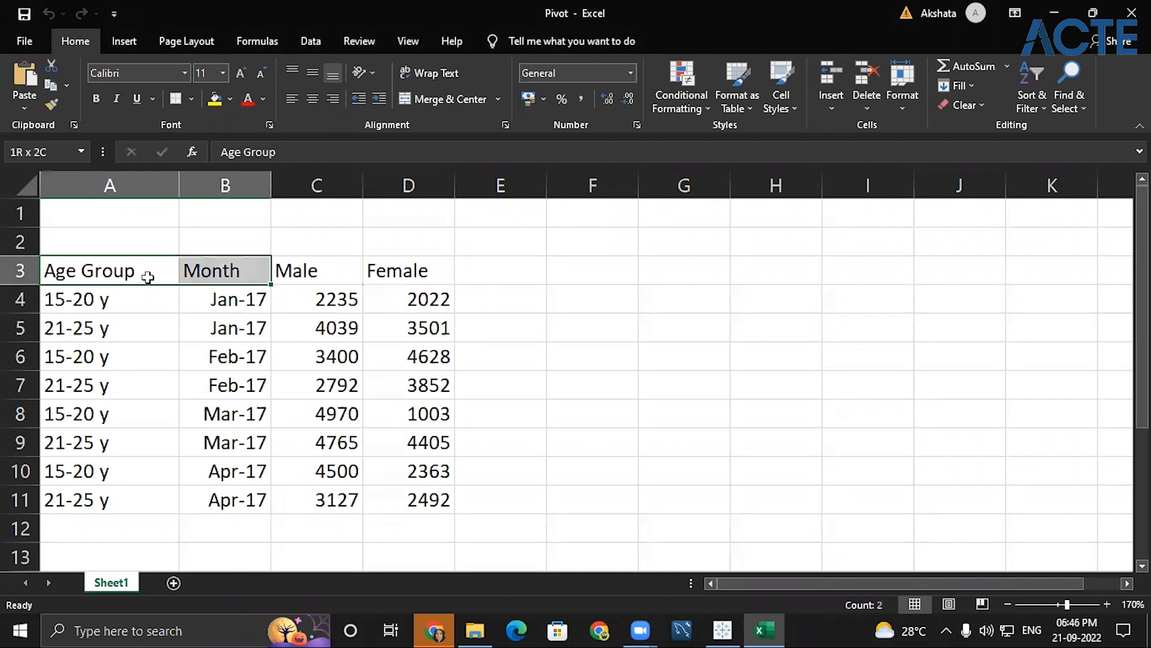
{"action": "key", "text": "ctrl+c"}
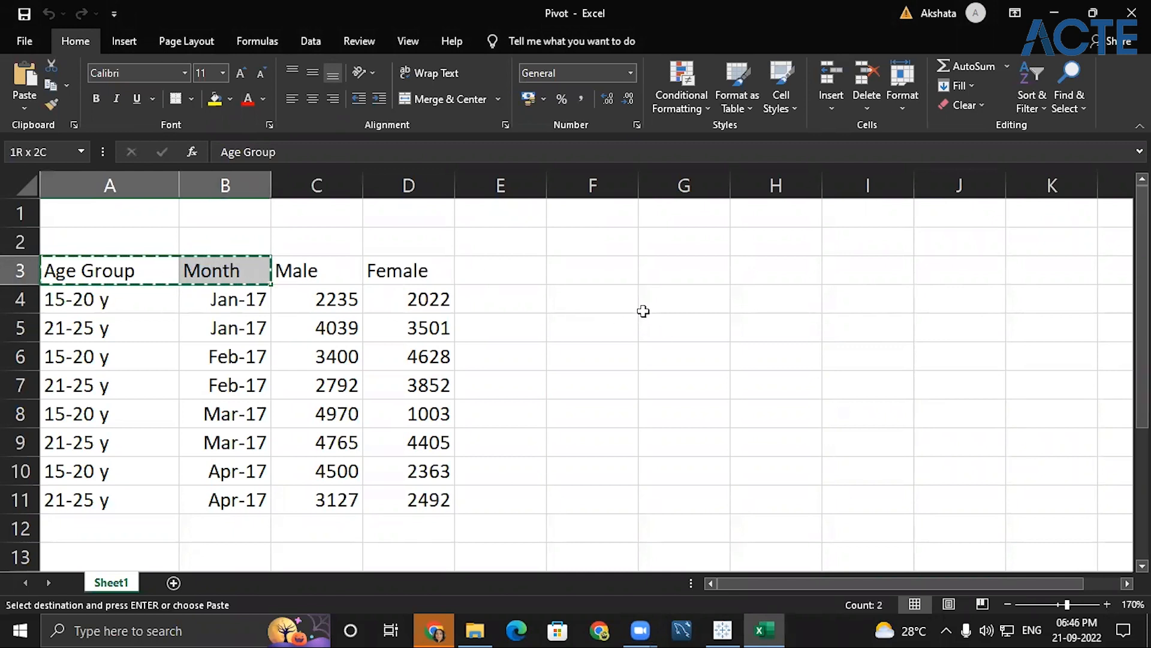
{"action": "left_click_drag", "start_coordinate": [619, 299], "coordinate": [722, 309]}
{"action": "key", "text": "ctrl+v"}
- Enter the headers "Gender" in H4 and "count" in I4, and widen column F to fit its header
{"action": "left_click", "coordinate": [763, 299]}
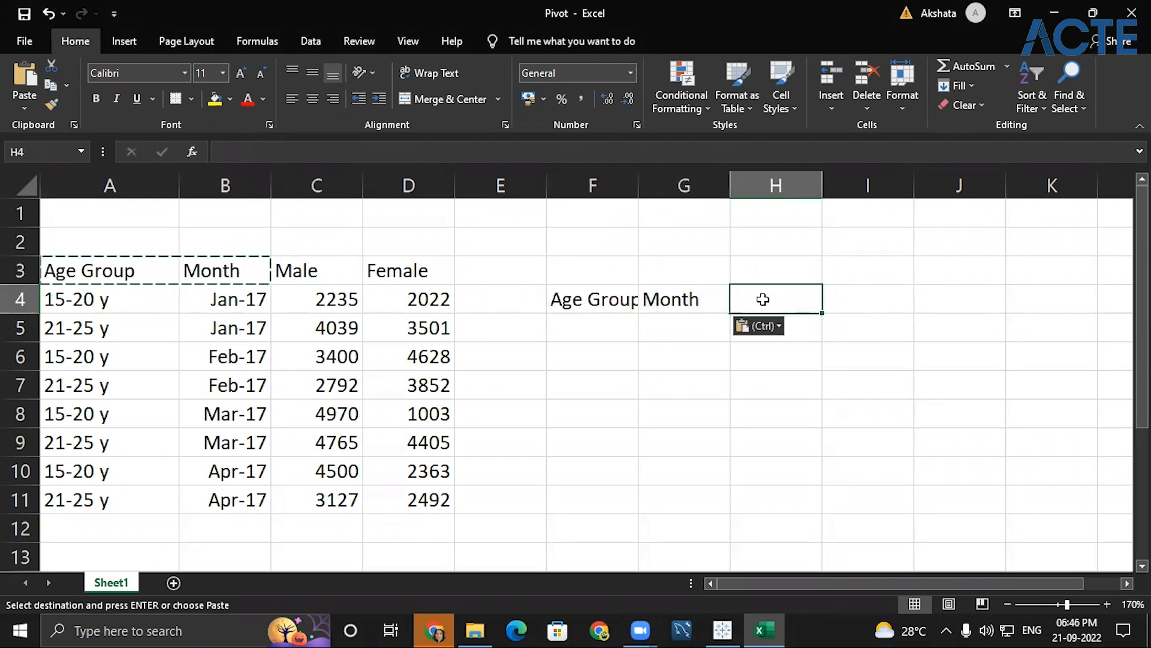
{"action": "type", "text": "Gender"}
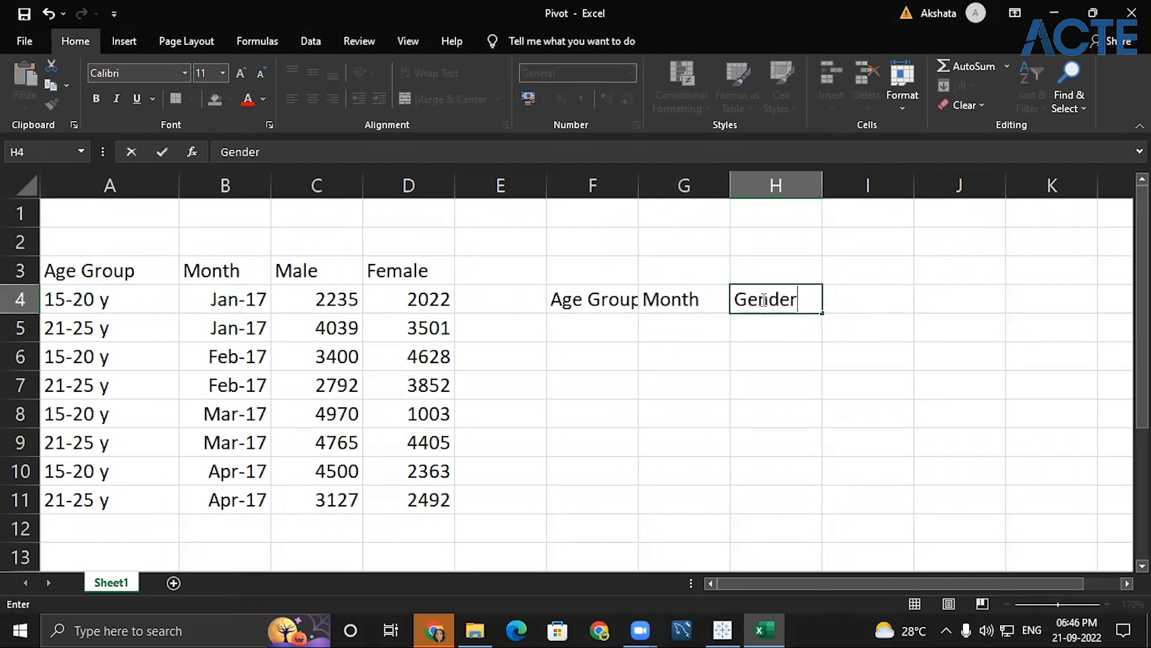
{"action": "left_click", "coordinate": [873, 299]}
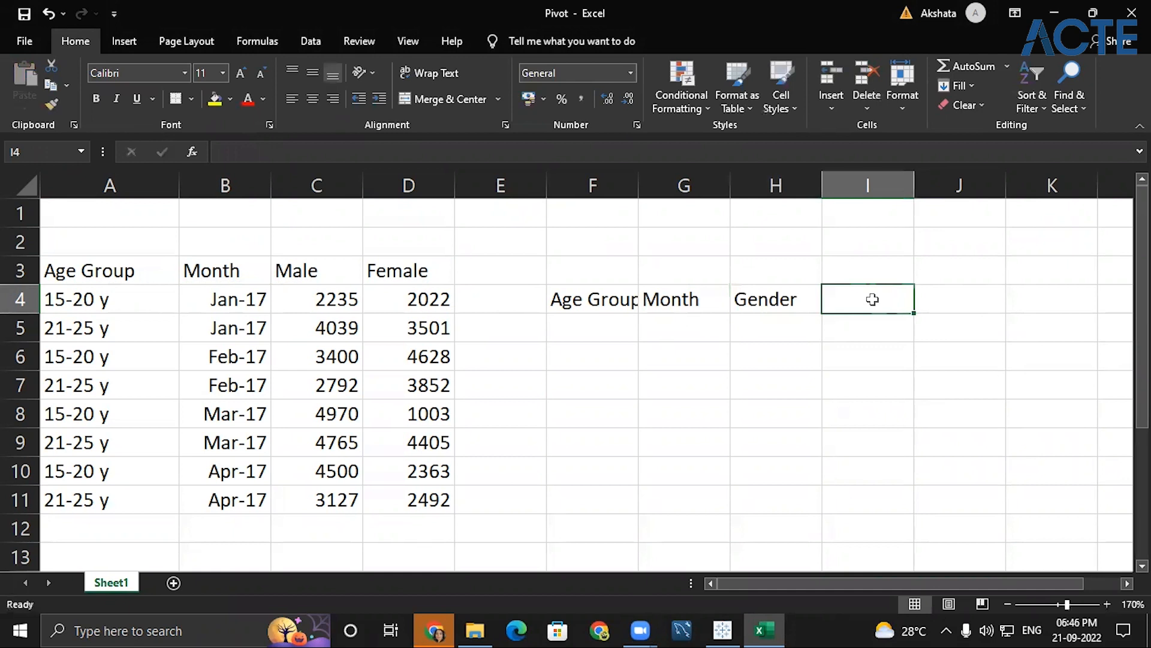
{"action": "type", "text": "count"}
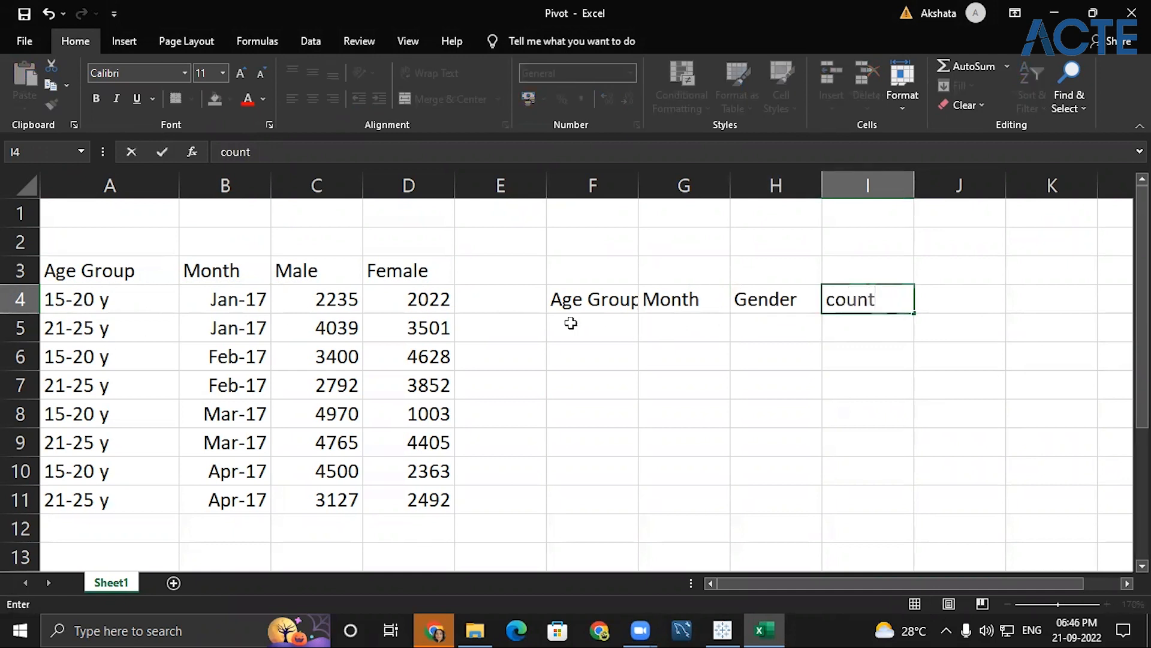
{"action": "left_click", "coordinate": [611, 210]}
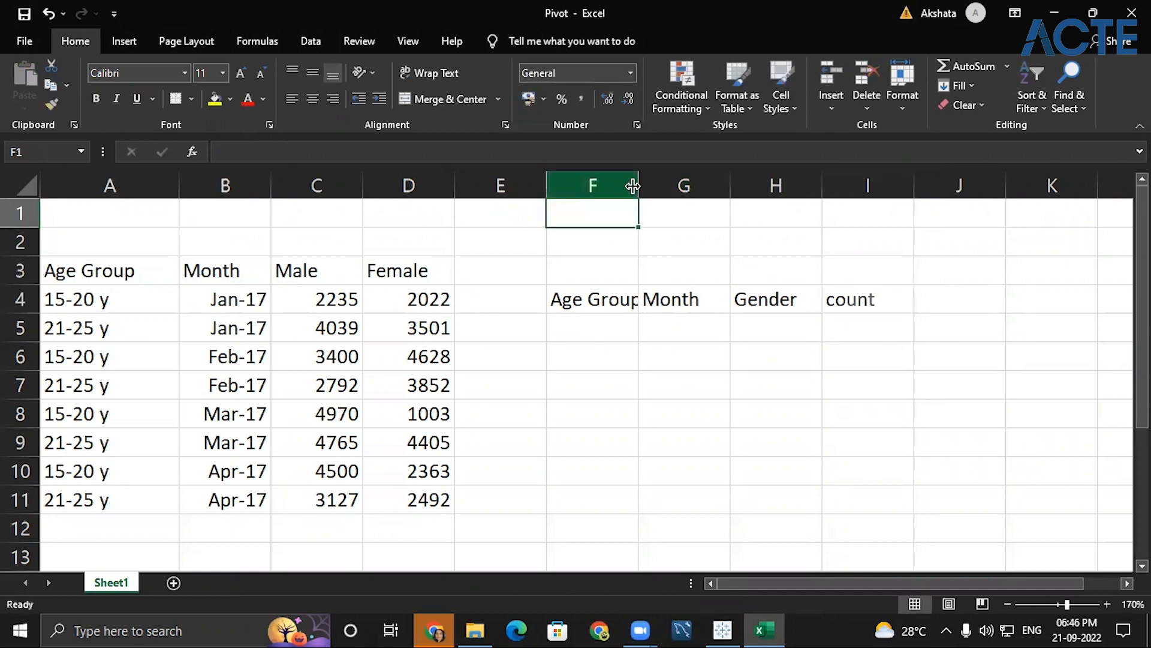
{"action": "left_click_drag", "start_coordinate": [638, 186], "coordinate": [650, 185]}
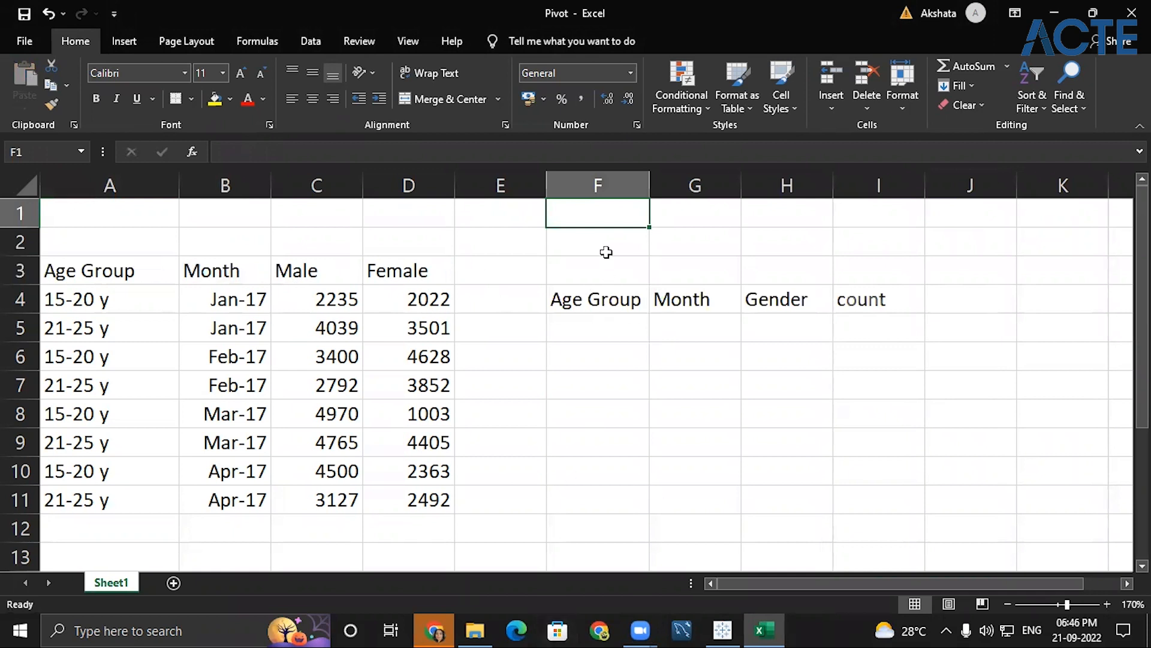
- Copy the two Jan-17 age group and month entries from A4:B5 to F5:G6 under the new headers
{"action": "left_click", "coordinate": [100, 311]}
{"action": "key", "text": "shift+Down"}
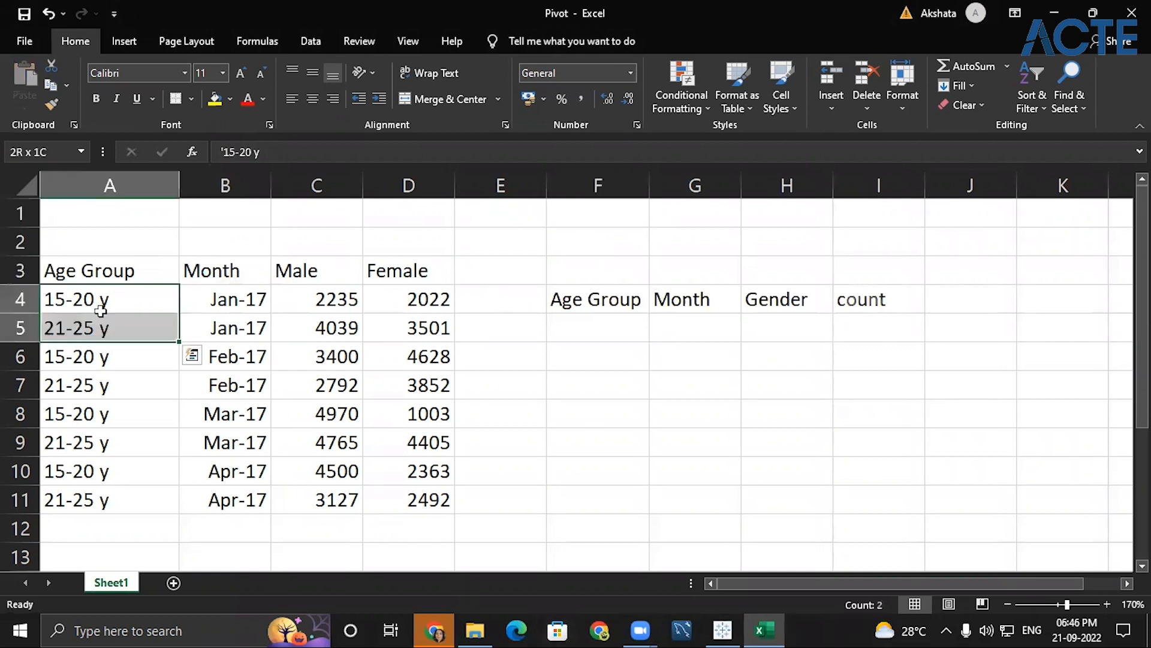
{"action": "key", "text": "shift+Right"}
{"action": "key", "text": "ctrl+c"}
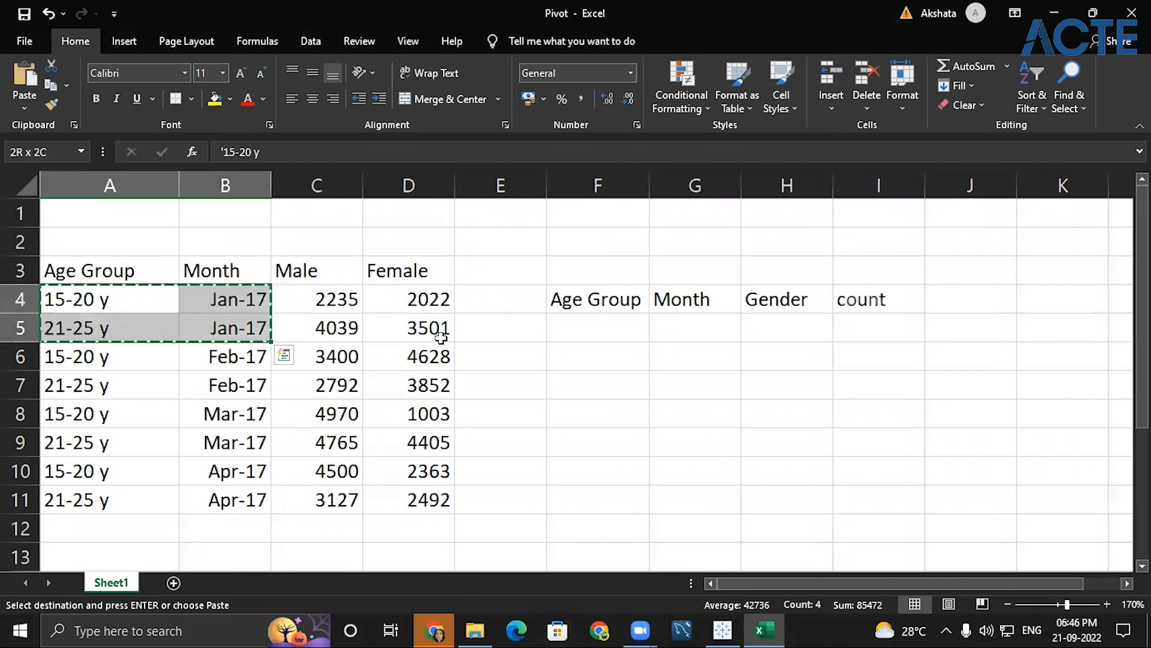
{"action": "left_click", "coordinate": [575, 333]}
{"action": "key", "text": "ctrl+v"}
{"action": "left_click", "coordinate": [781, 318]}
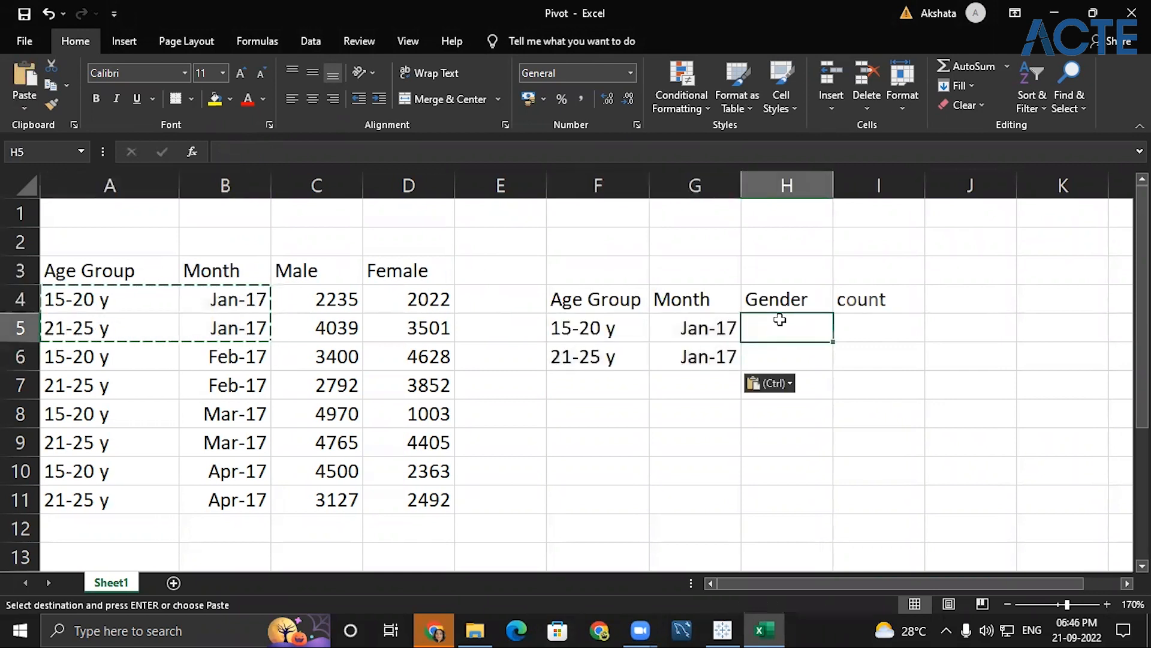
- Enter the gender codes "M" in H5 and "F" in H6 under the Gender header
{"action": "type", "text": "M"}
{"action": "key", "text": "Return"}
{"action": "type", "text": "F"}
{"action": "key", "text": "Tab"}
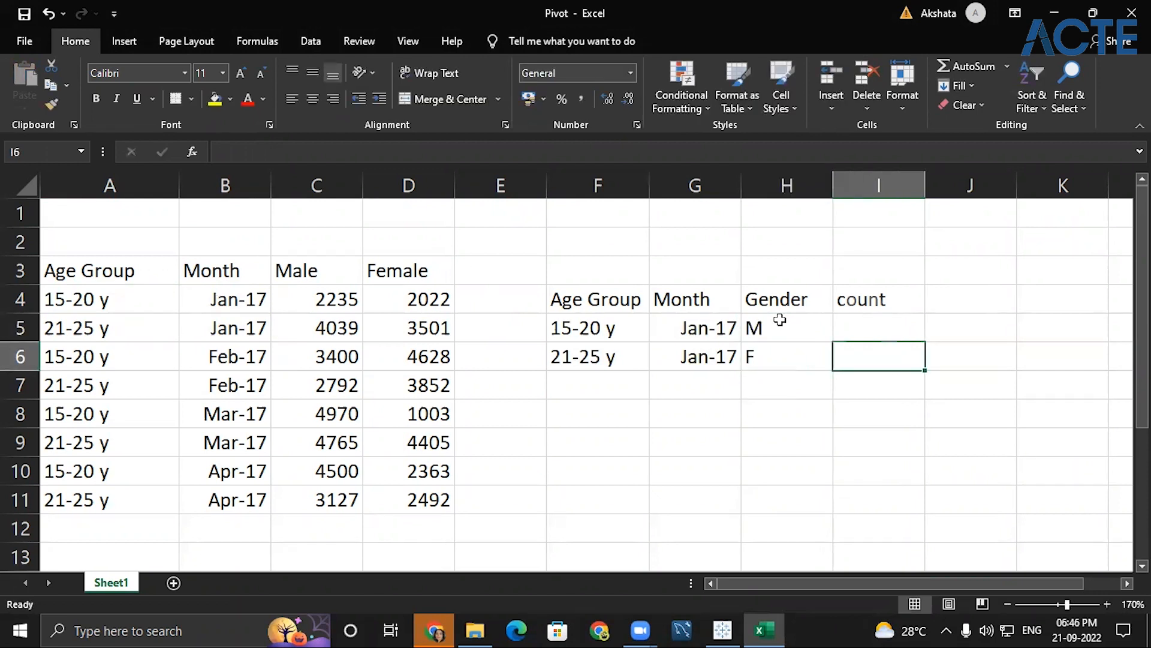
- Enter the counts 2235 for the M row in I5 and 2022 for the F row in I6
{"action": "key", "text": "Up"}
{"action": "type", "text": "22"}
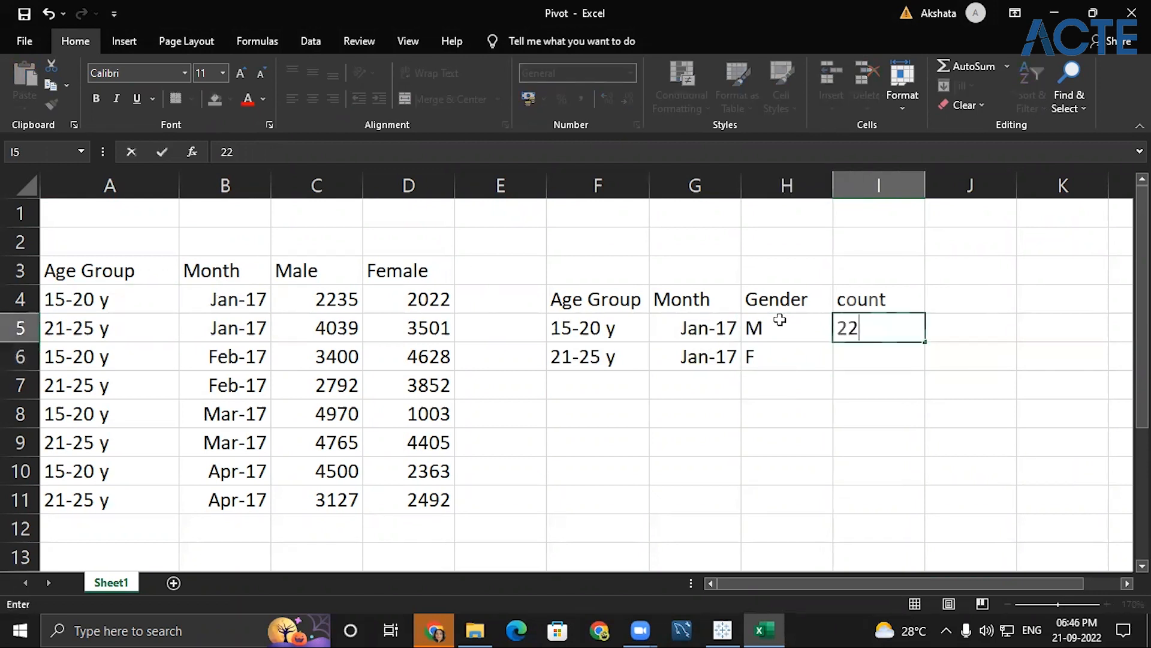
{"action": "type", "text": "35"}
{"action": "left_click", "coordinate": [848, 357]}
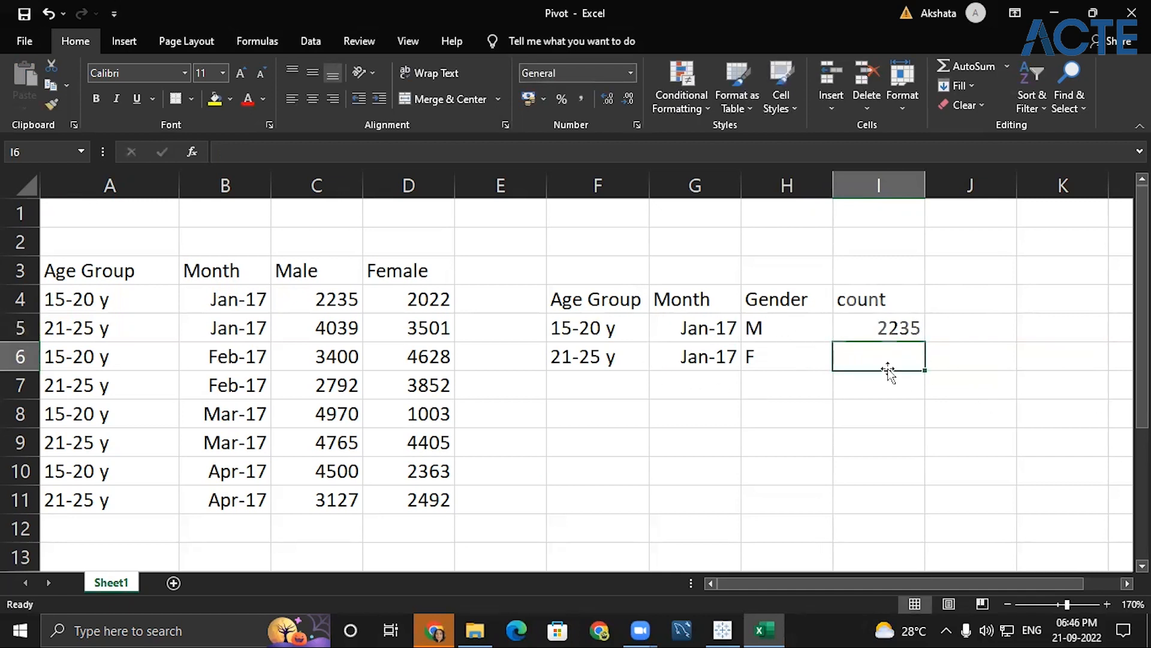
{"action": "type", "text": "4"}
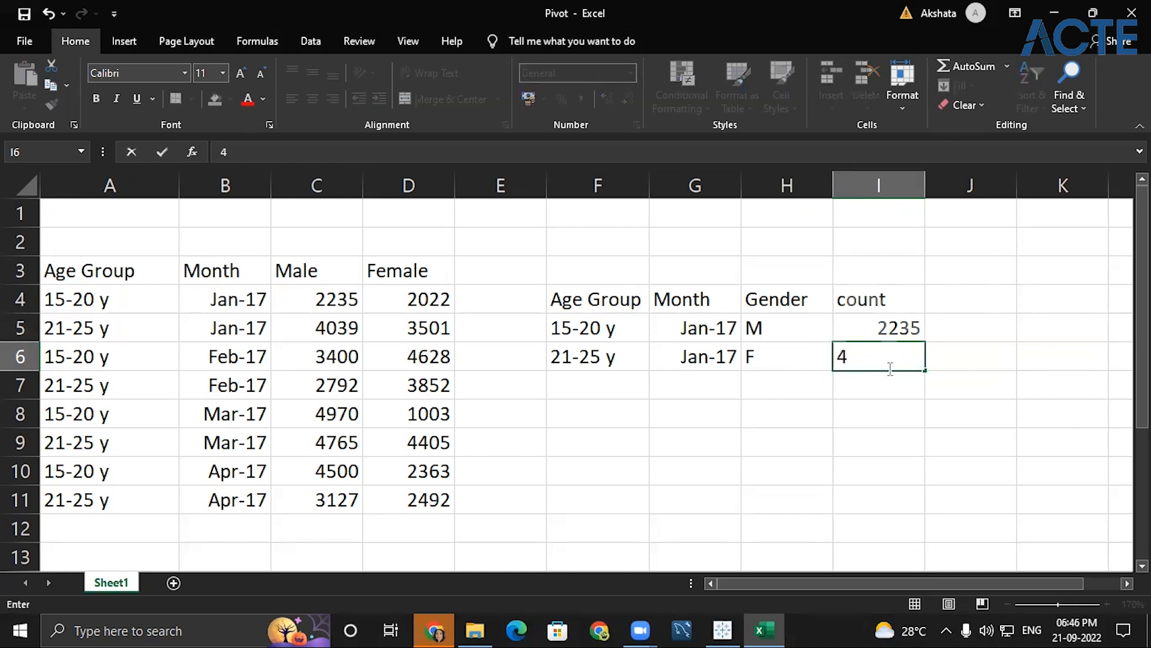
{"action": "key", "text": "BackSpace"}
{"action": "type", "text": "2022"}
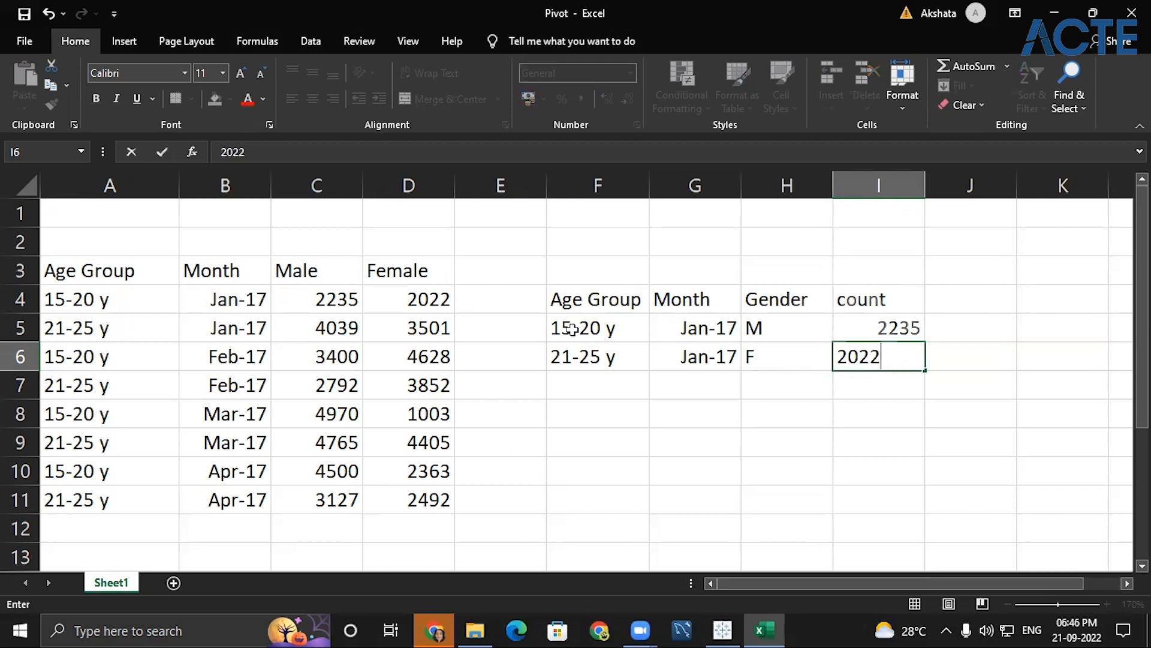
- Fill the age group "15-20 y" from F5 down into F6 so both gender rows share it
{"action": "left_click", "coordinate": [566, 349]}
{"action": "left_click", "coordinate": [560, 328]}
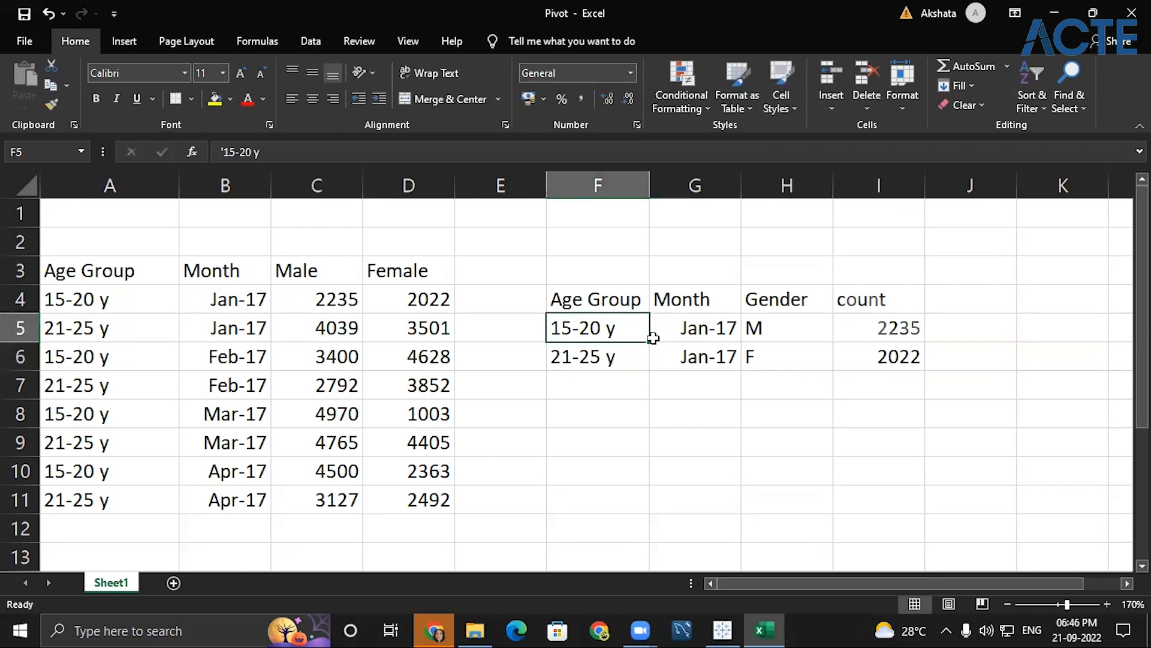
{"action": "left_click_drag", "start_coordinate": [649, 340], "coordinate": [678, 380]}
{"action": "left_click", "coordinate": [658, 422]}
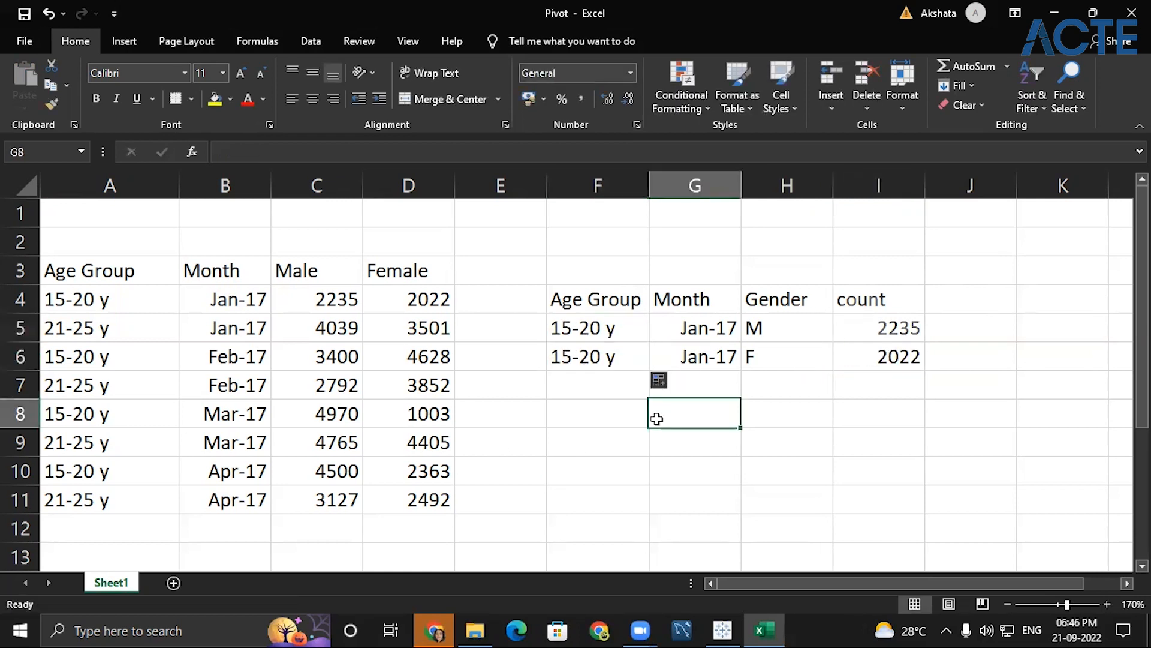
{"action": "left_click", "coordinate": [663, 468]}
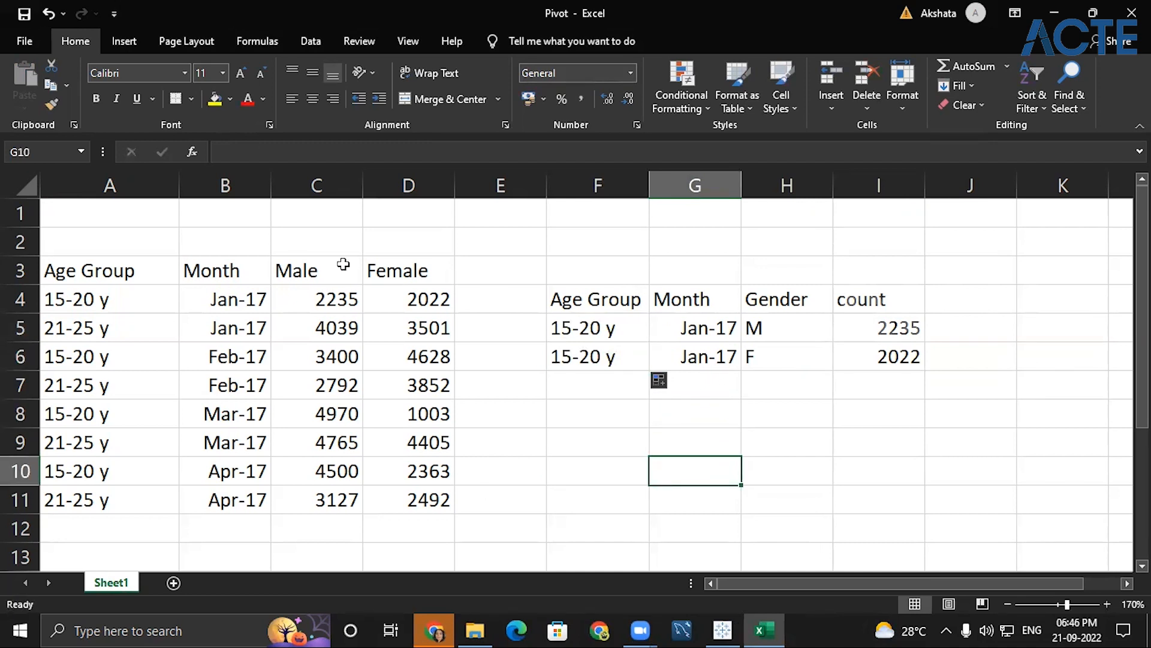
{"action": "left_click_drag", "start_coordinate": [565, 286], "coordinate": [891, 358]}
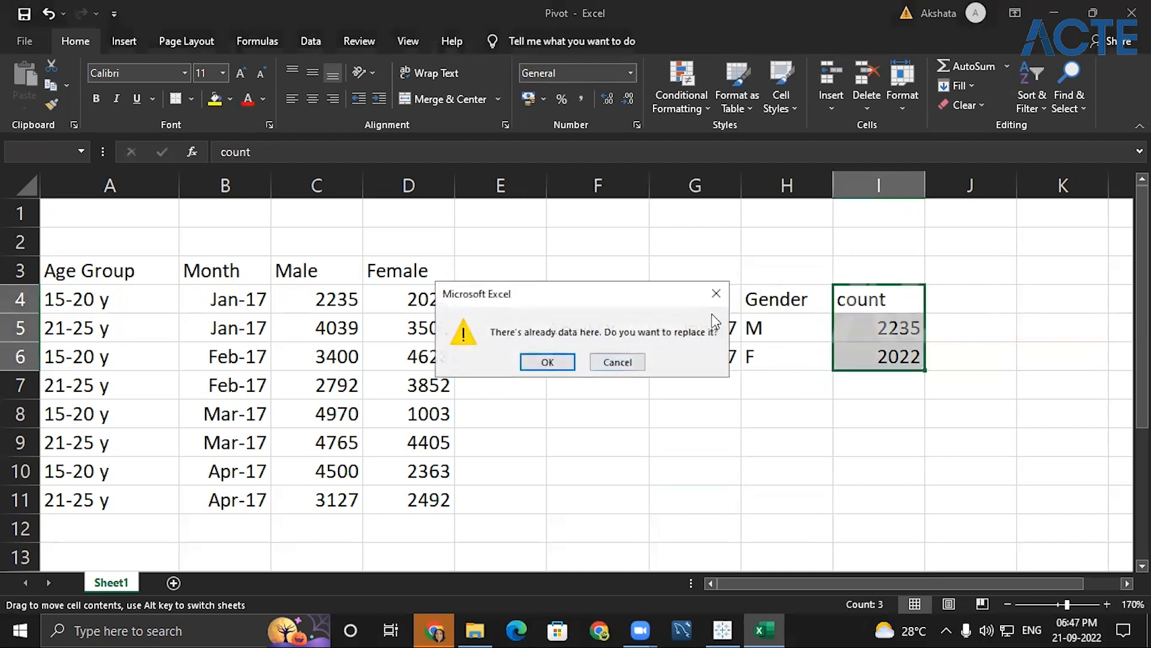
{"action": "left_click", "coordinate": [720, 299]}
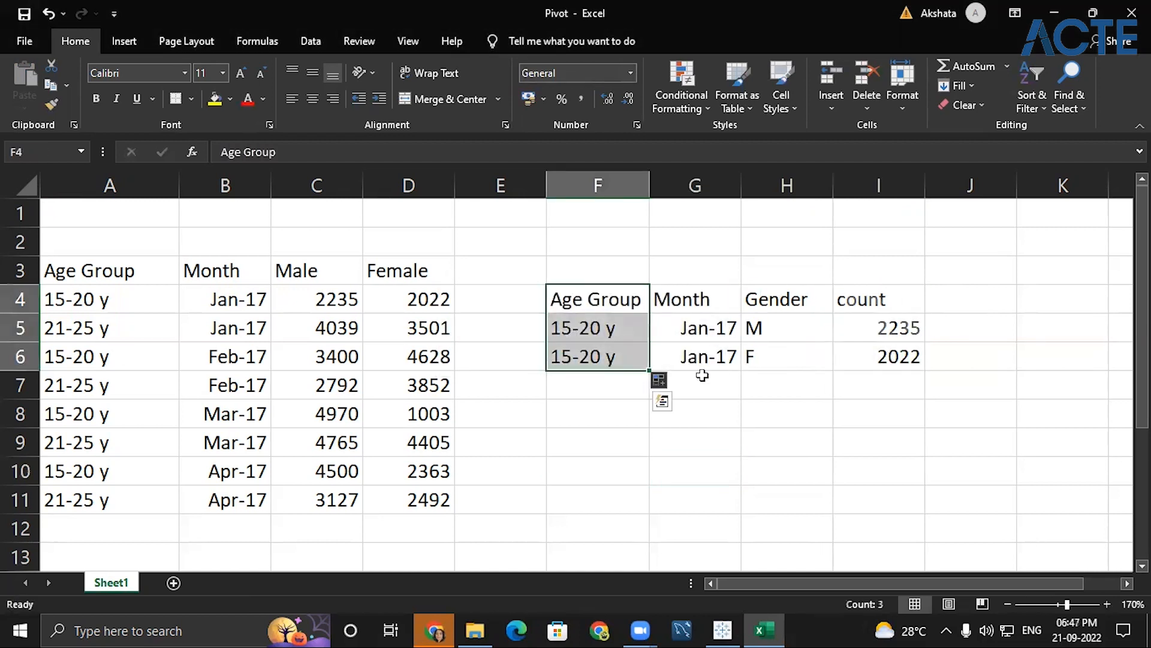
{"action": "left_click", "coordinate": [695, 414]}
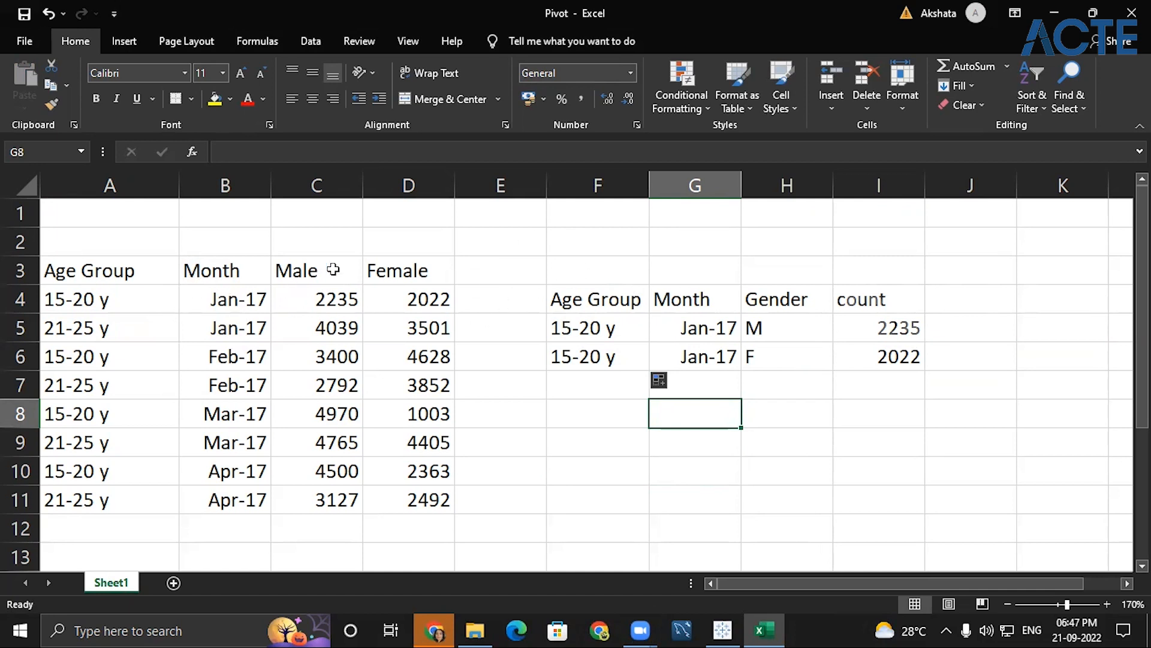
- Switch to Tableau Public and connect to the Pivot Excel workbook from the Dataset folder as the data source
{"action": "left_click", "coordinate": [729, 629]}
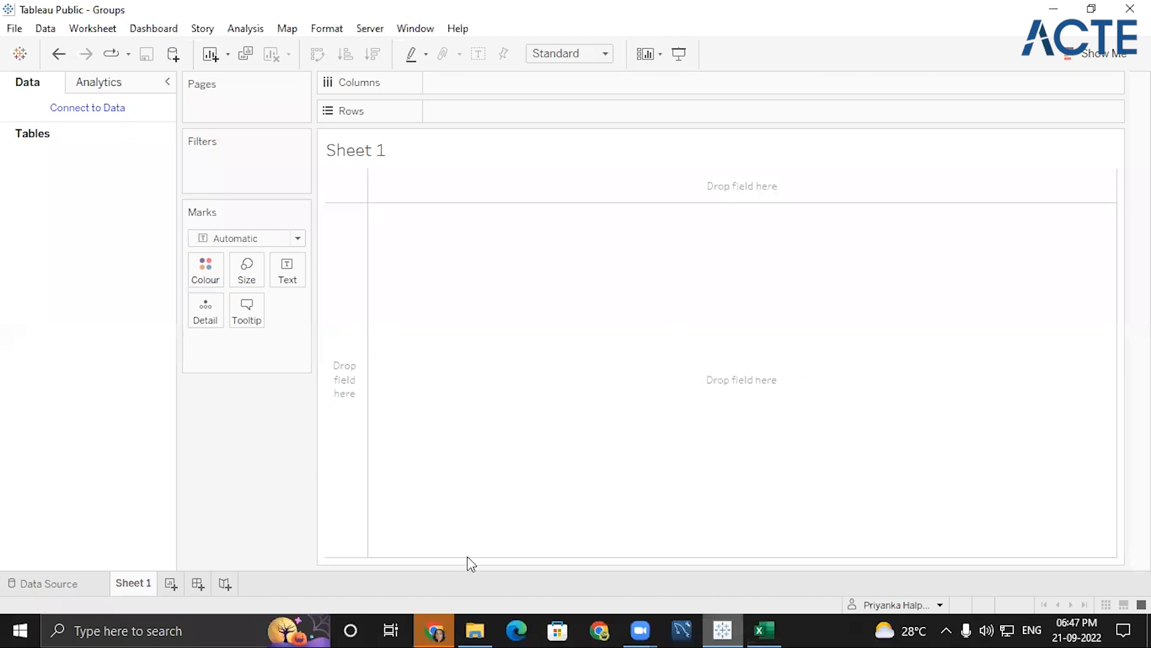
{"action": "left_click", "coordinate": [81, 111]}
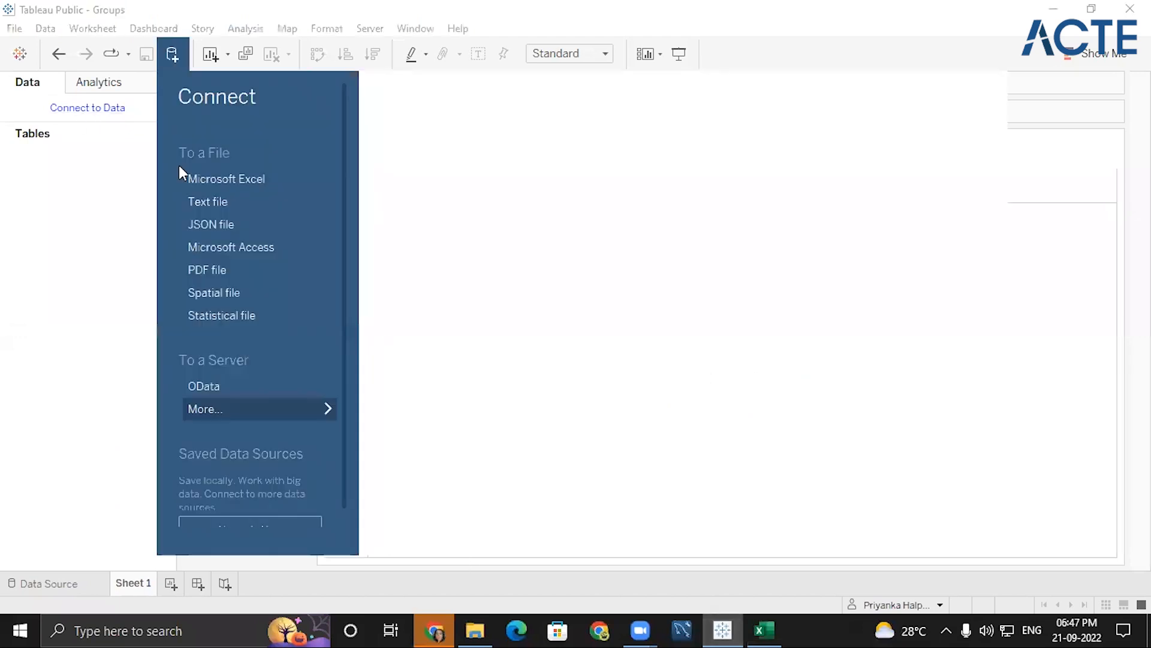
{"action": "left_click", "coordinate": [243, 183]}
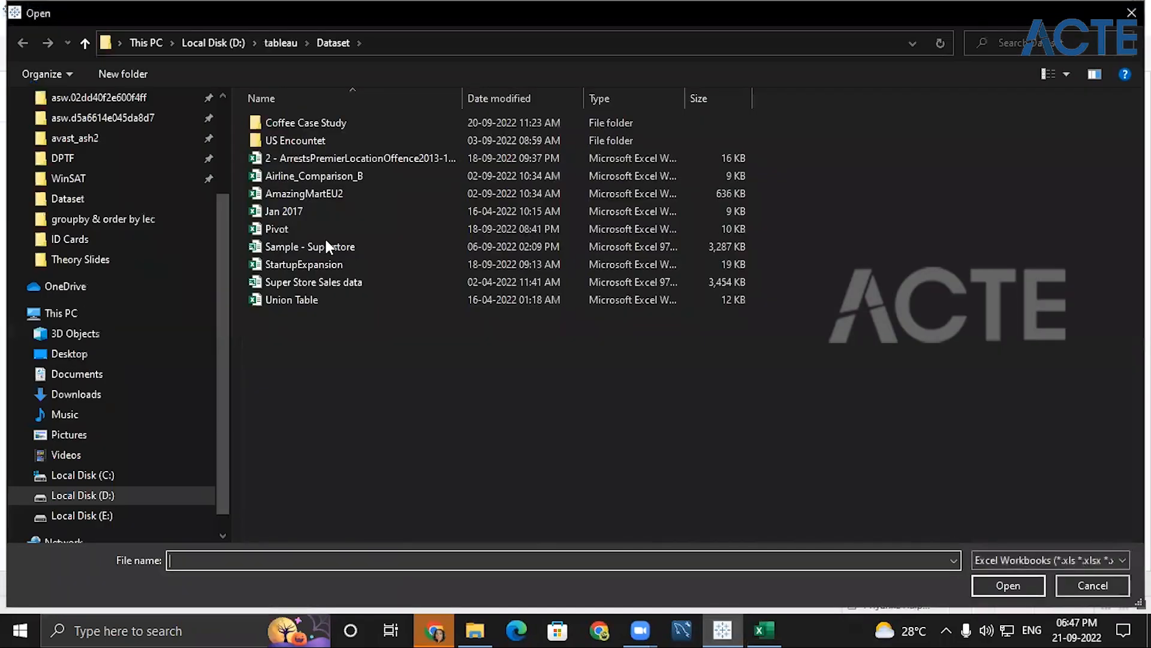
{"action": "left_click", "coordinate": [277, 229]}
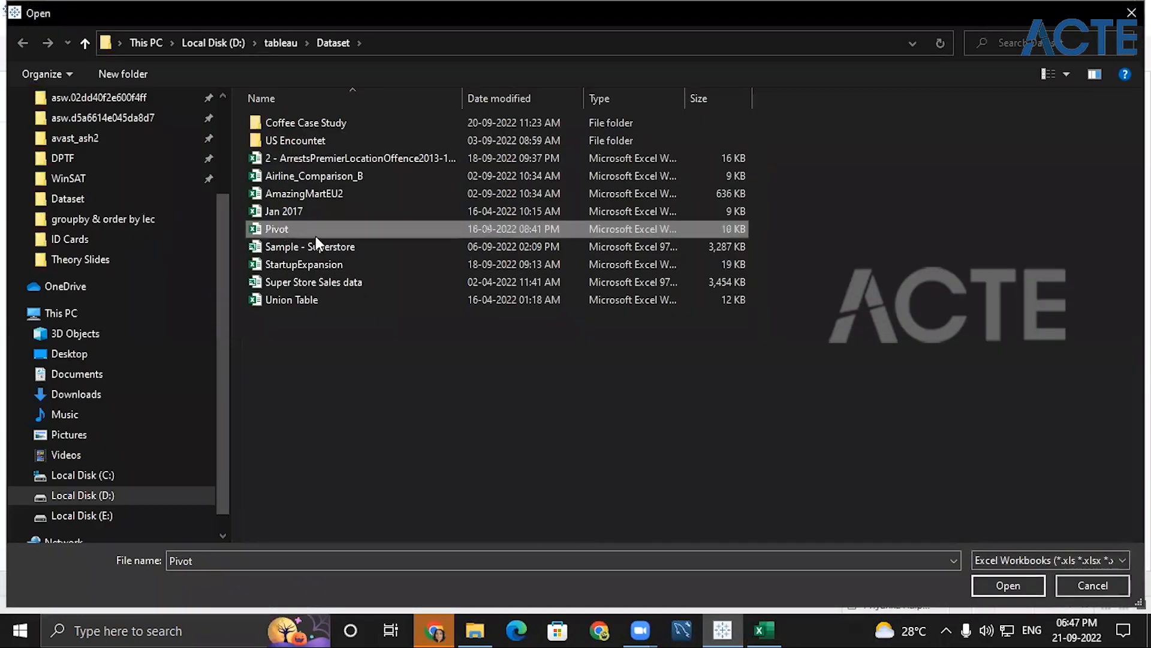
{"action": "left_click", "coordinate": [1028, 587]}
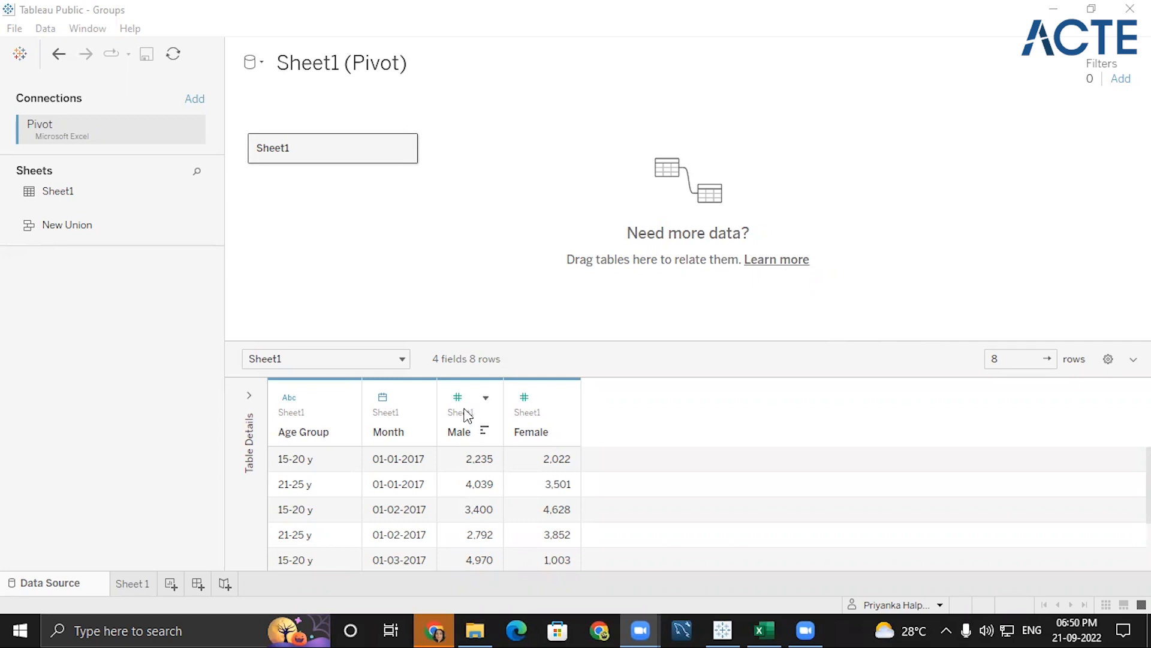
- Pivot the Male and Female columns of Sheet1 into field names and field values
{"action": "left_click", "coordinate": [470, 444], "text": "shift"}
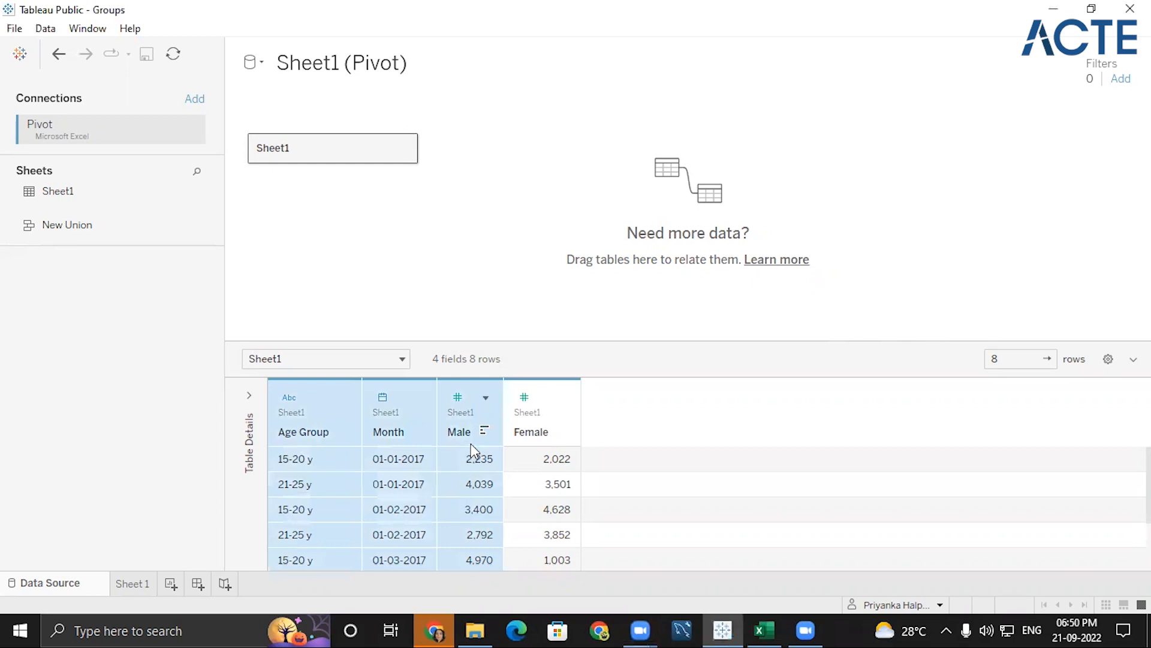
{"action": "left_click", "coordinate": [477, 411]}
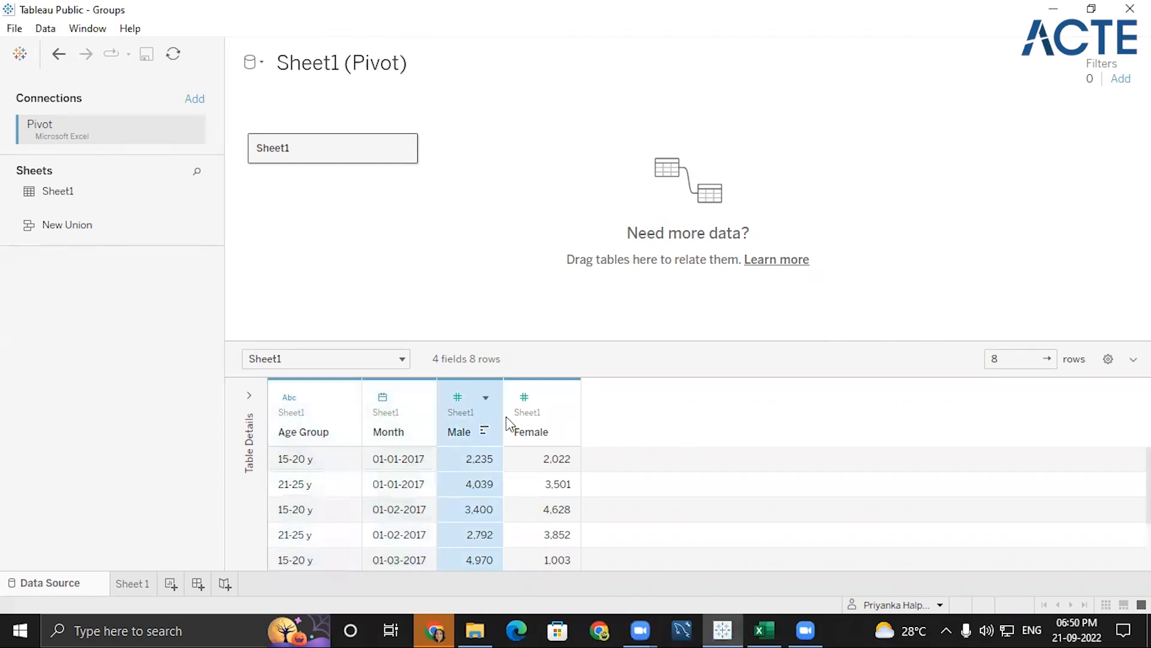
{"action": "left_click", "coordinate": [533, 420], "text": "ctrl"}
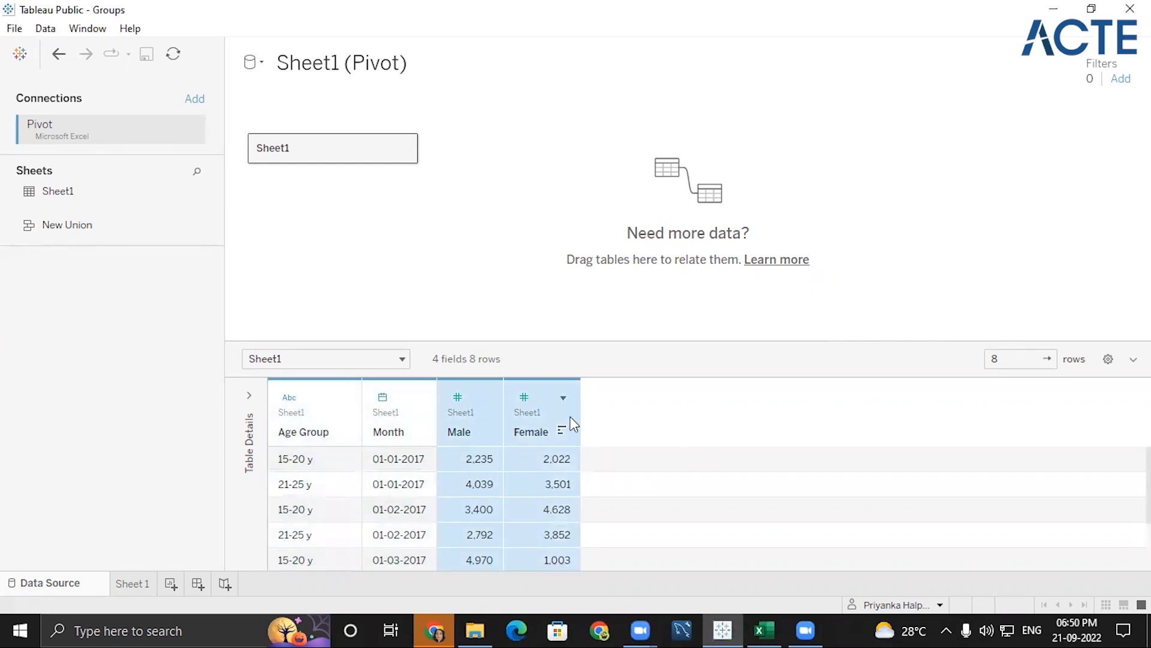
{"action": "left_click", "coordinate": [563, 398]}
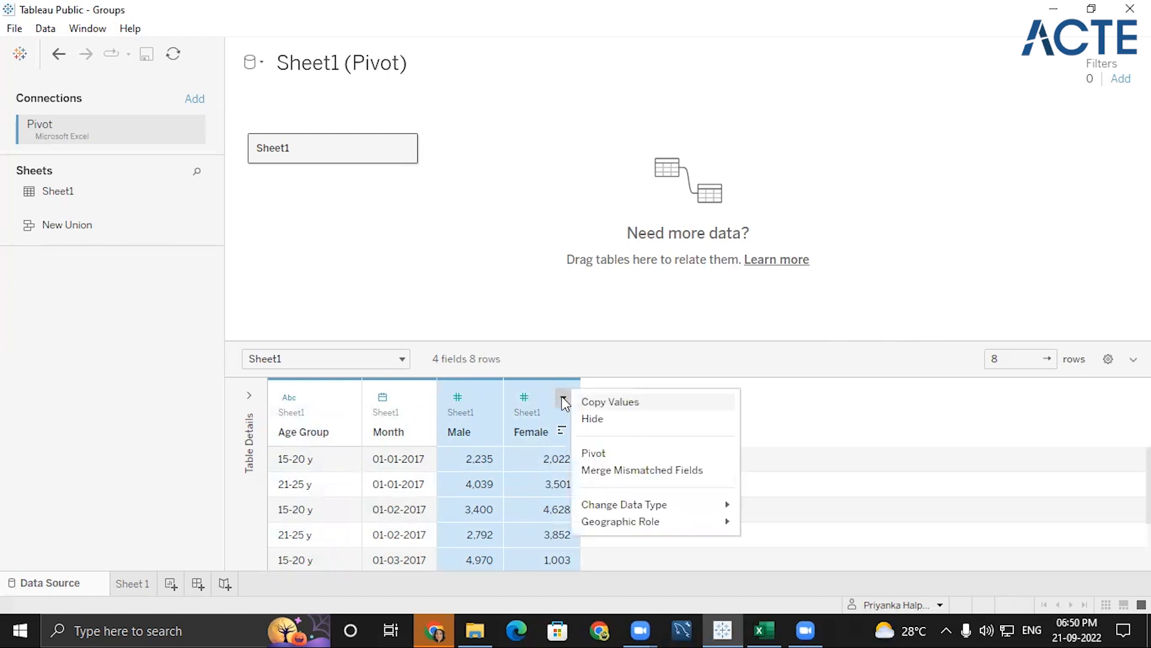
{"action": "left_click", "coordinate": [605, 456]}
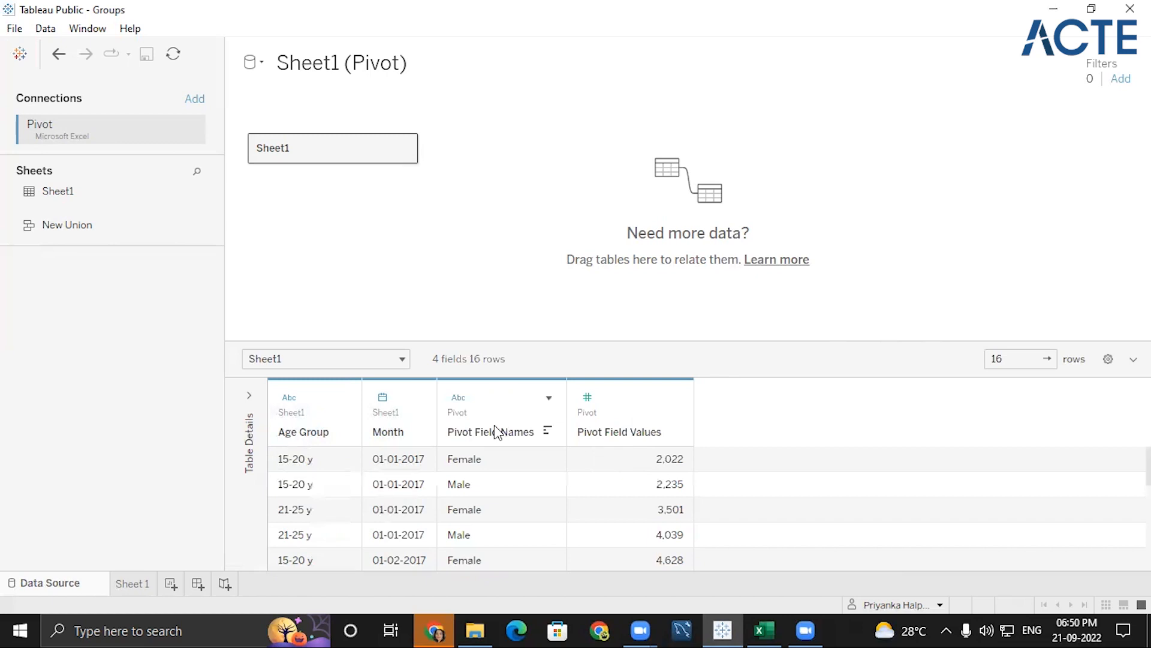
- Enlarge the data grid and rename the Pivot Field Names column to "Gender"
{"action": "left_click_drag", "start_coordinate": [548, 340], "coordinate": [546, 281]}
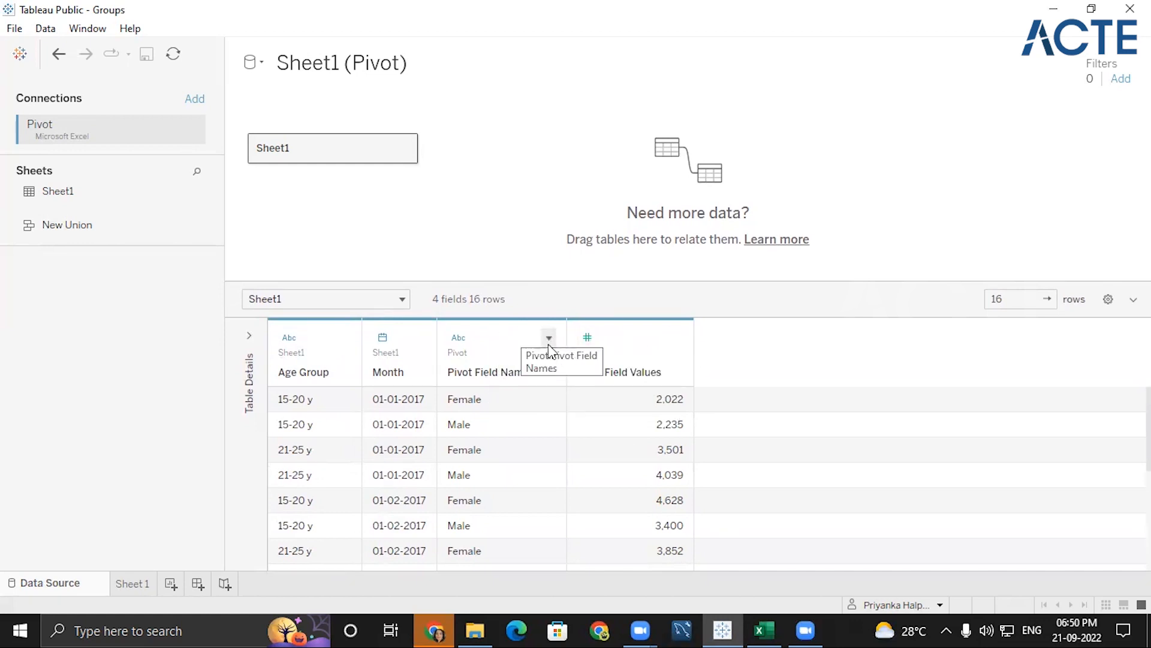
{"action": "double_click", "coordinate": [496, 372]}
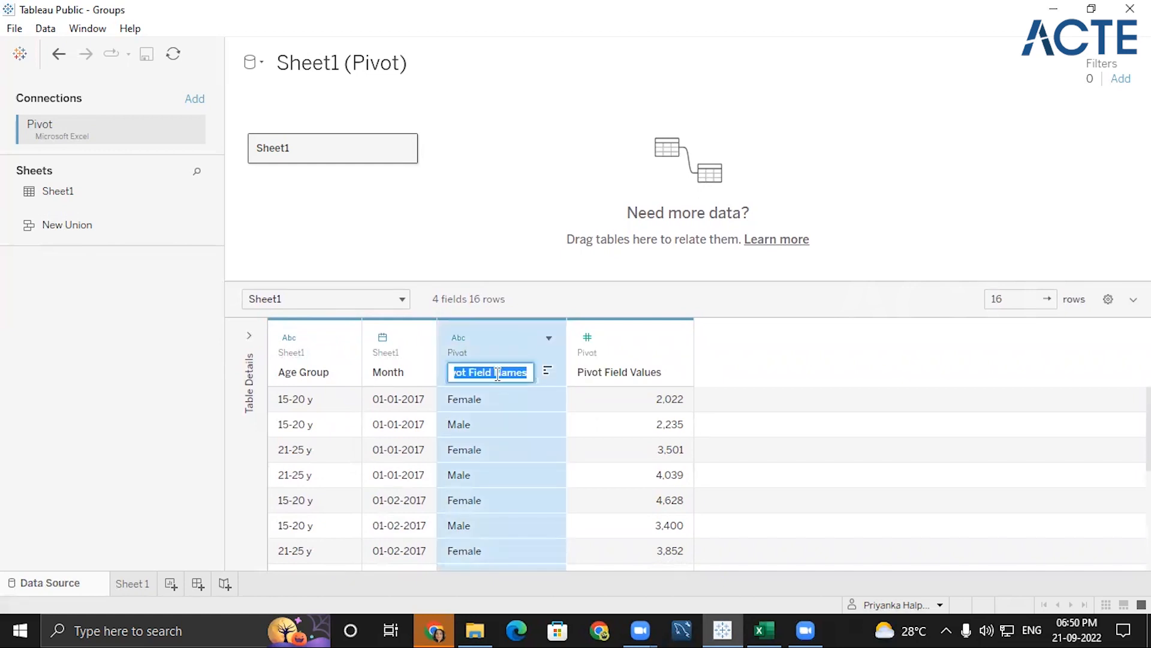
{"action": "key", "text": "BackSpace"}
{"action": "type", "text": "Gender"}
- Rename the Pivot Field Values column to "Count"
{"action": "left_click", "coordinate": [626, 372]}
{"action": "double_click", "coordinate": [626, 372]}
{"action": "left_click", "coordinate": [625, 372]}
{"action": "double_click", "coordinate": [628, 371]}
{"action": "key", "text": "BackSpace"}
{"action": "key", "text": "BackSpace"}
{"action": "key", "text": "BackSpace"}
{"action": "key", "text": "BackSpace"}
{"action": "key", "text": "BackSpace"}
{"action": "key", "text": "BackSpace"}
{"action": "key", "text": "BackSpace"}
{"action": "key", "text": "BackSpace"}
{"action": "key", "text": "BackSpace"}
{"action": "key", "text": "BackSpace"}
{"action": "key", "text": "BackSpace"}
{"action": "key", "text": "BackSpace"}
{"action": "key", "text": "BackSpace"}
{"action": "type", "text": "Count"}
{"action": "key", "text": "Return"}
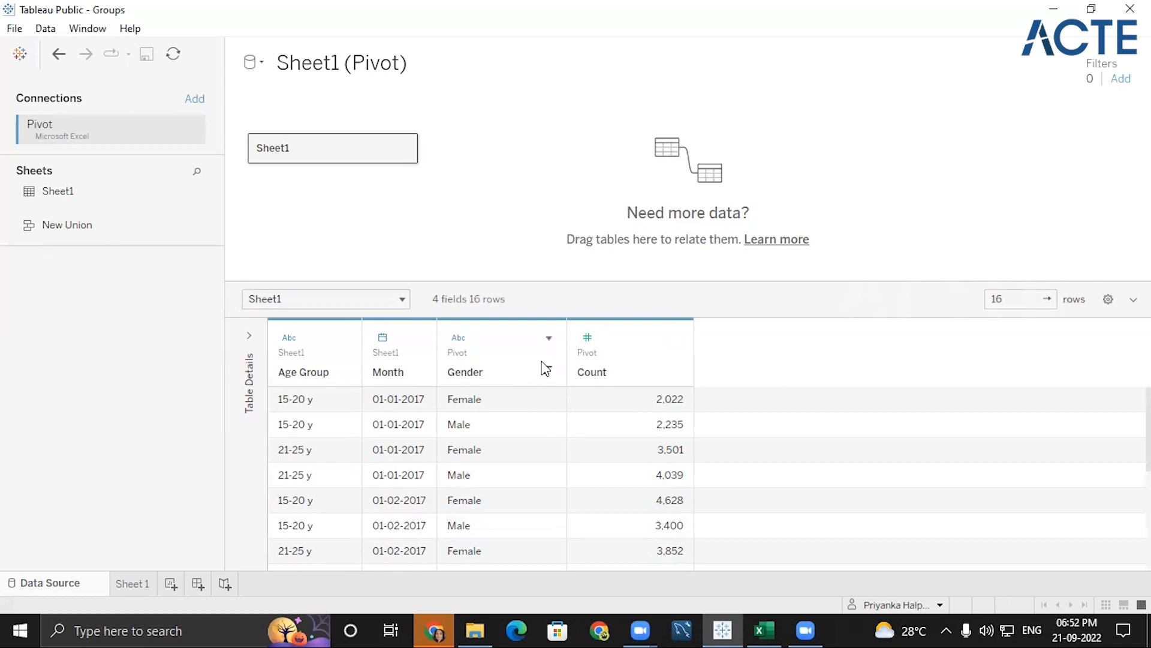
- Open the Sheet 1 worksheet and filter it on Age Group with all values, 15-20 y and 21-25 y, included
{"action": "left_click", "coordinate": [135, 581]}
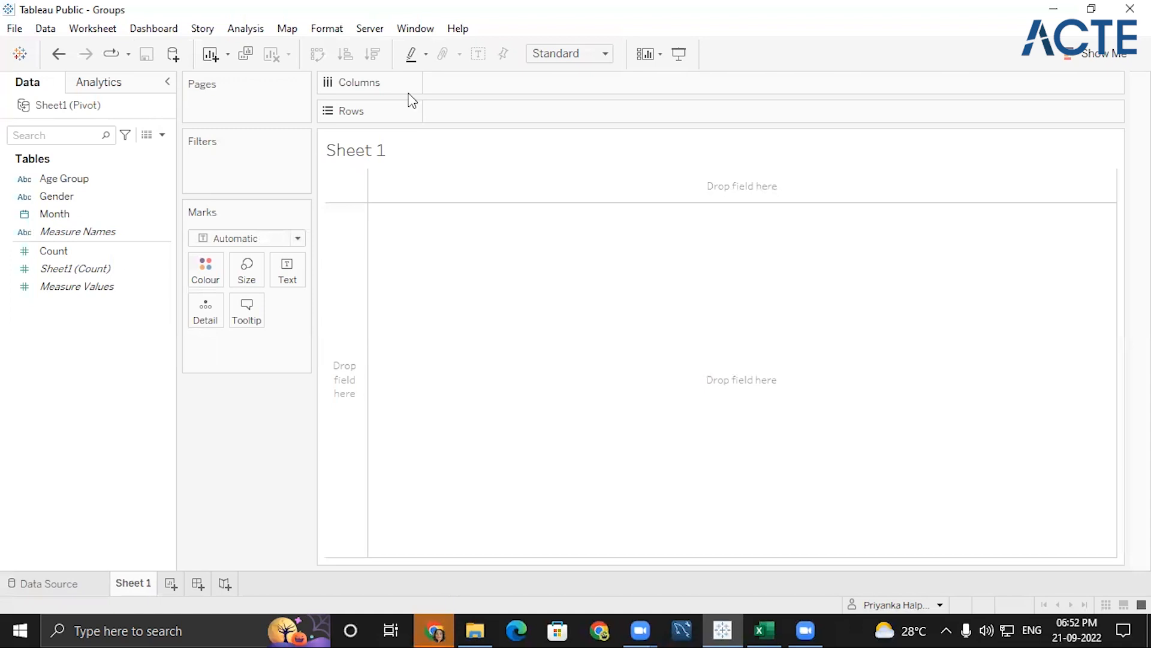
{"action": "left_click", "coordinate": [823, 198]}
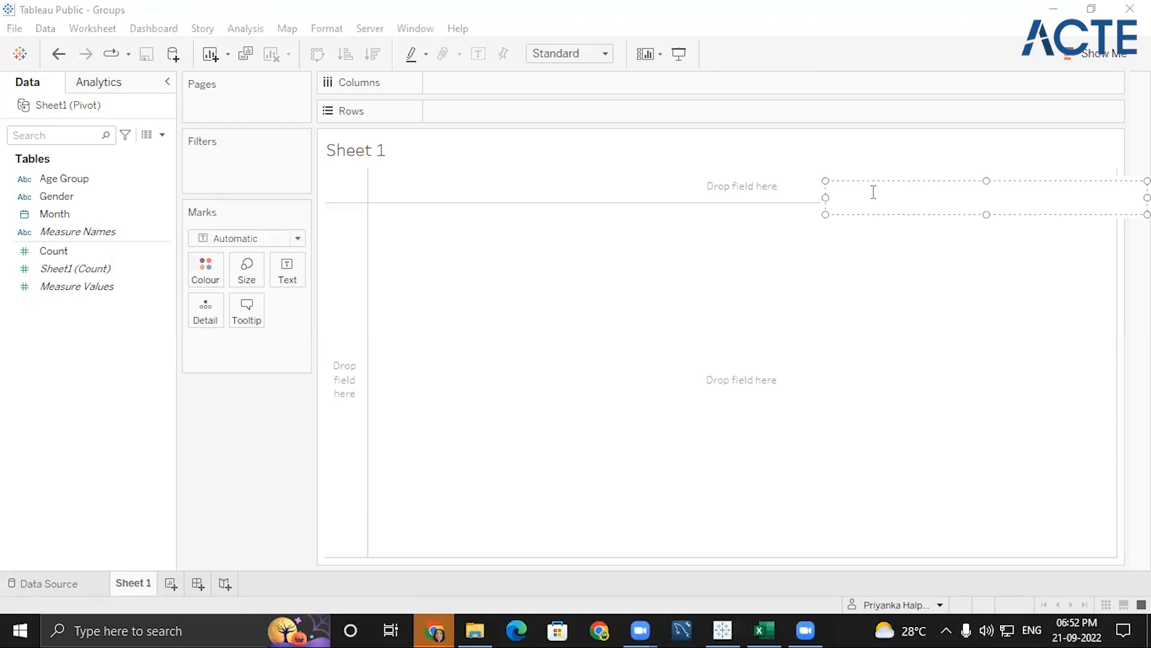
{"action": "left_click", "coordinate": [906, 146]}
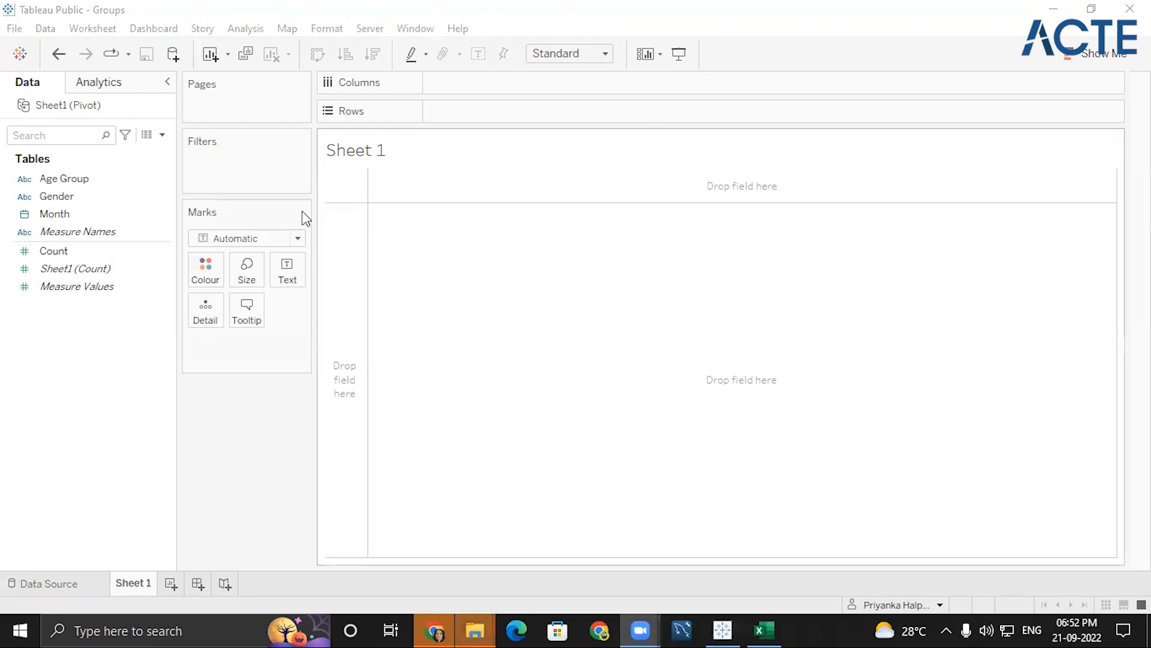
{"action": "left_click_drag", "start_coordinate": [82, 178], "coordinate": [231, 154]}
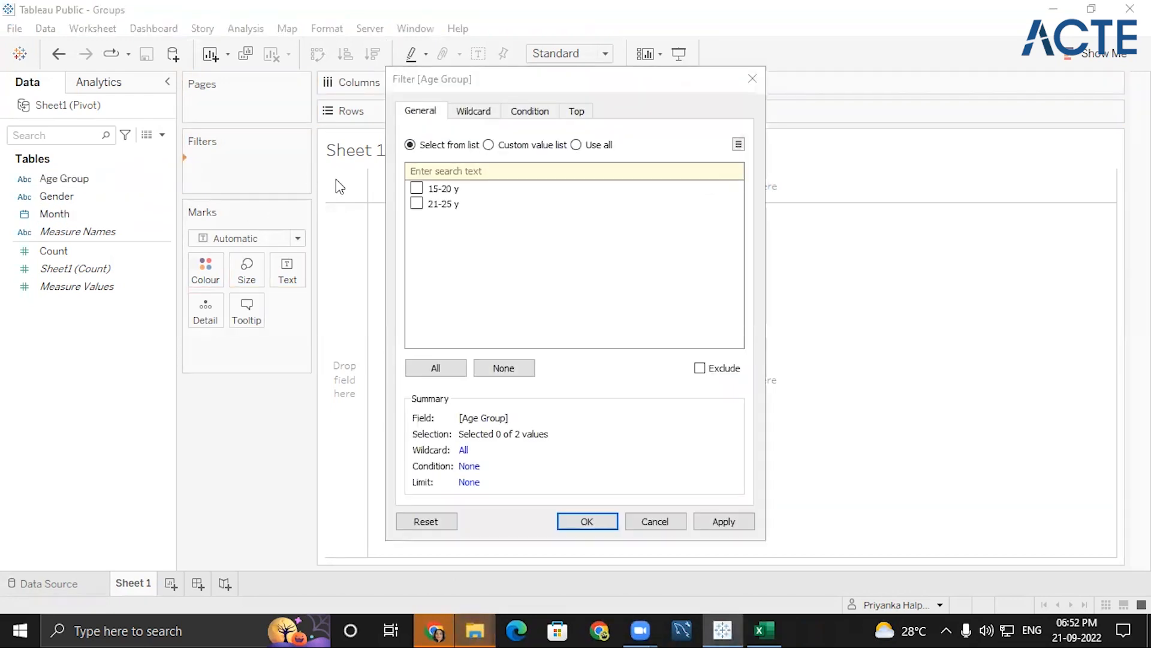
{"action": "left_click", "coordinate": [438, 368]}
{"action": "left_click", "coordinate": [605, 523]}
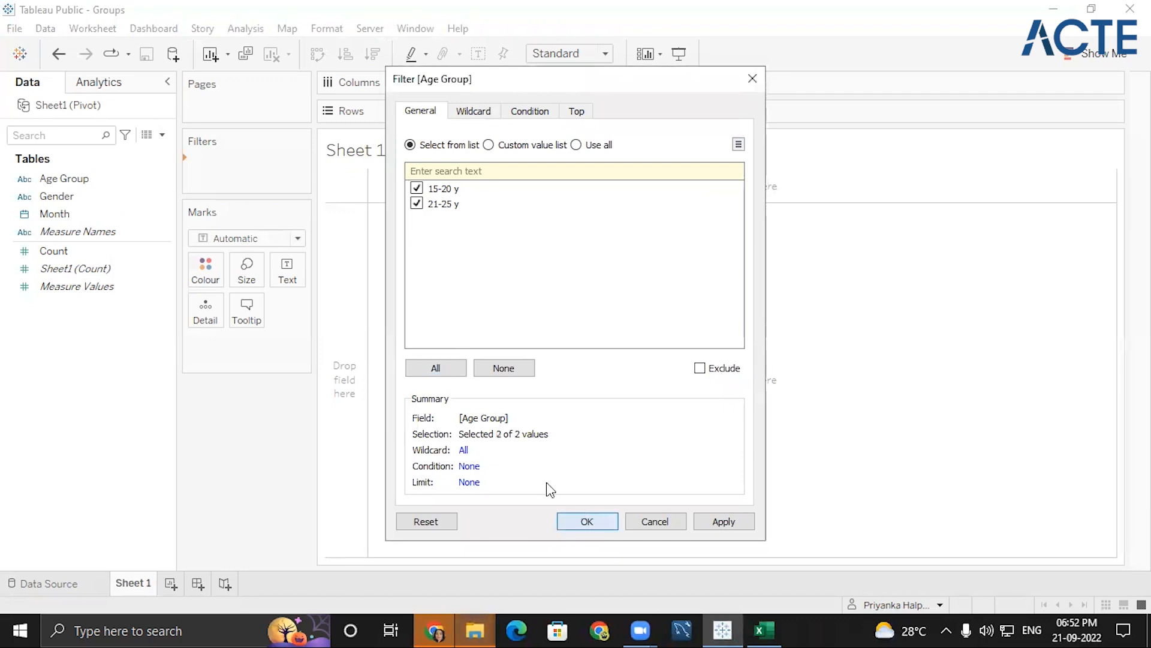
- Add a filter on Month by months, including all values from January to April
{"action": "left_click_drag", "start_coordinate": [77, 223], "coordinate": [234, 180]}
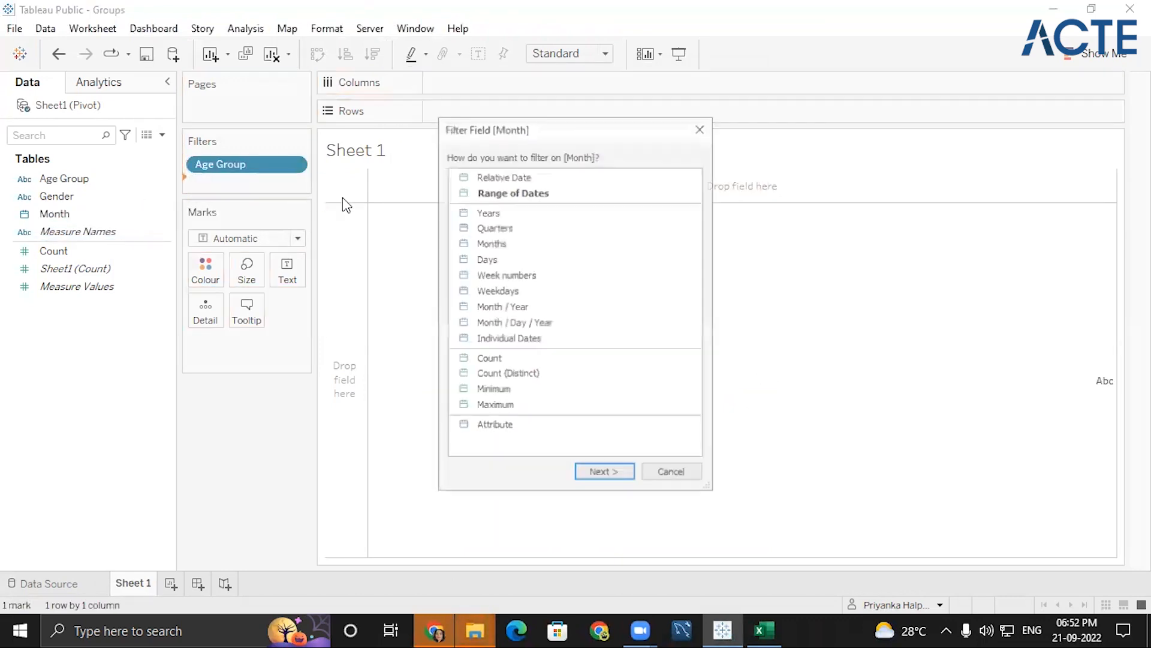
{"action": "double_click", "coordinate": [498, 242]}
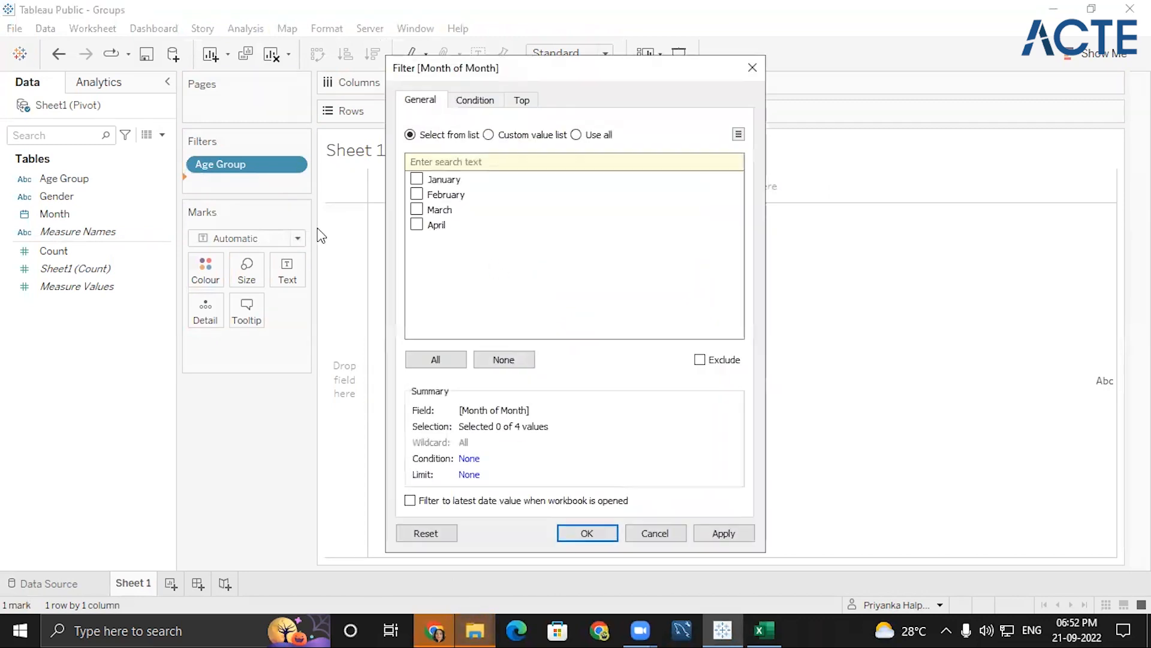
{"action": "left_click", "coordinate": [456, 366]}
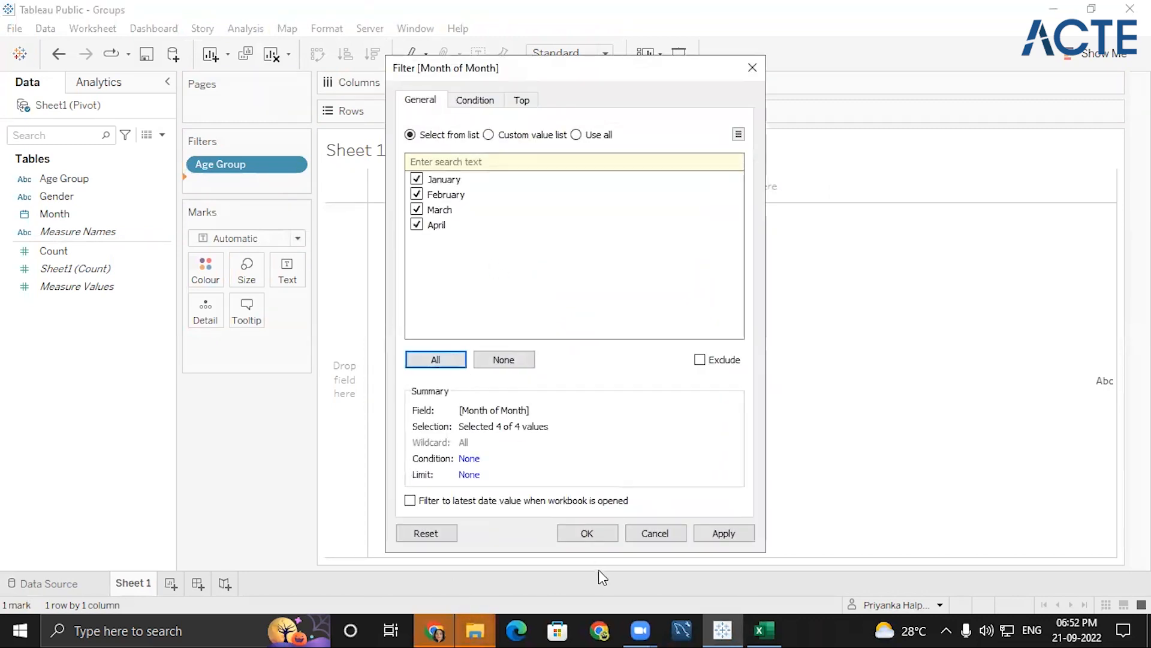
{"action": "left_click", "coordinate": [582, 536]}
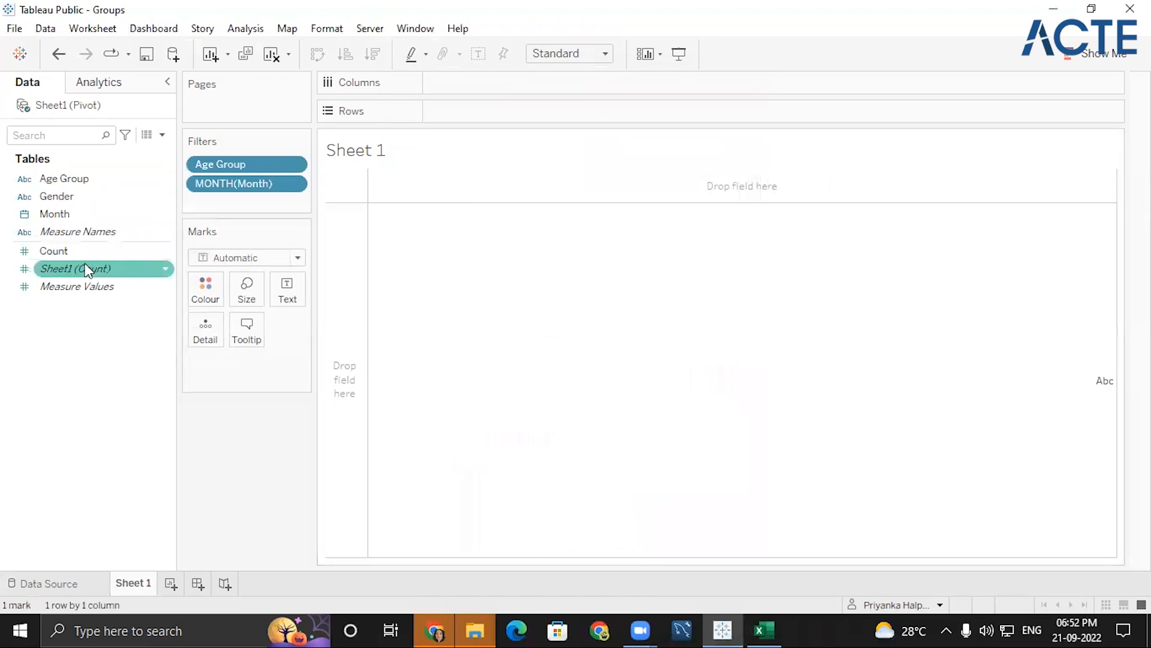
- Plot the sum of Count by Gender as a percent of total, with mark labels shown
{"action": "double_click", "coordinate": [73, 252]}
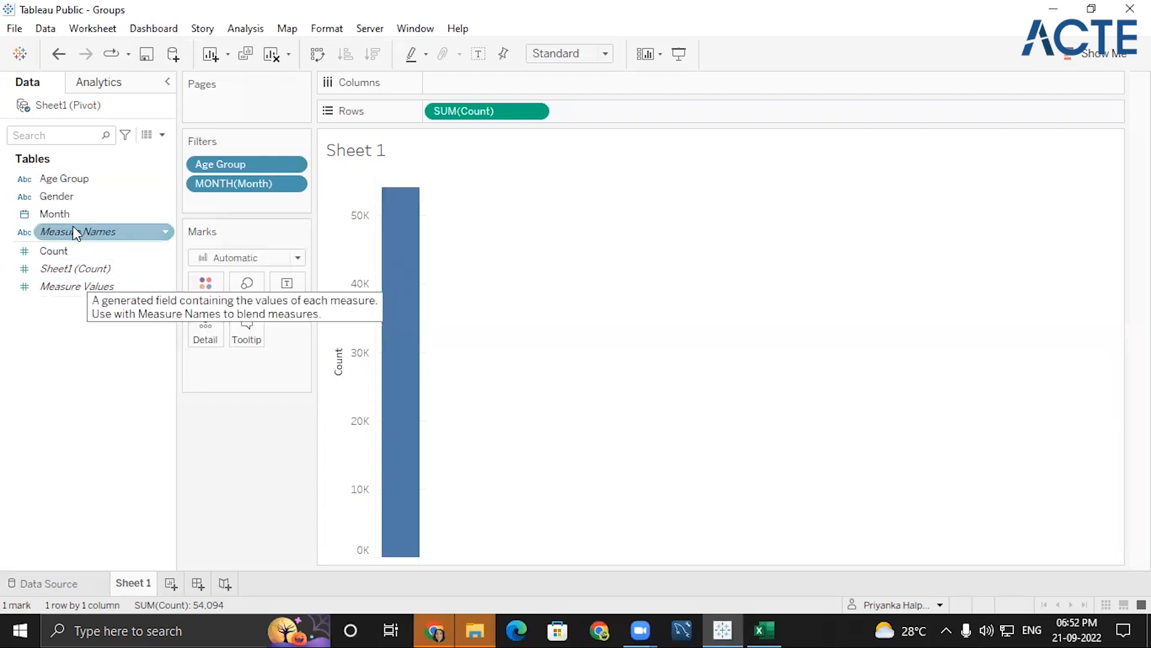
{"action": "double_click", "coordinate": [66, 203]}
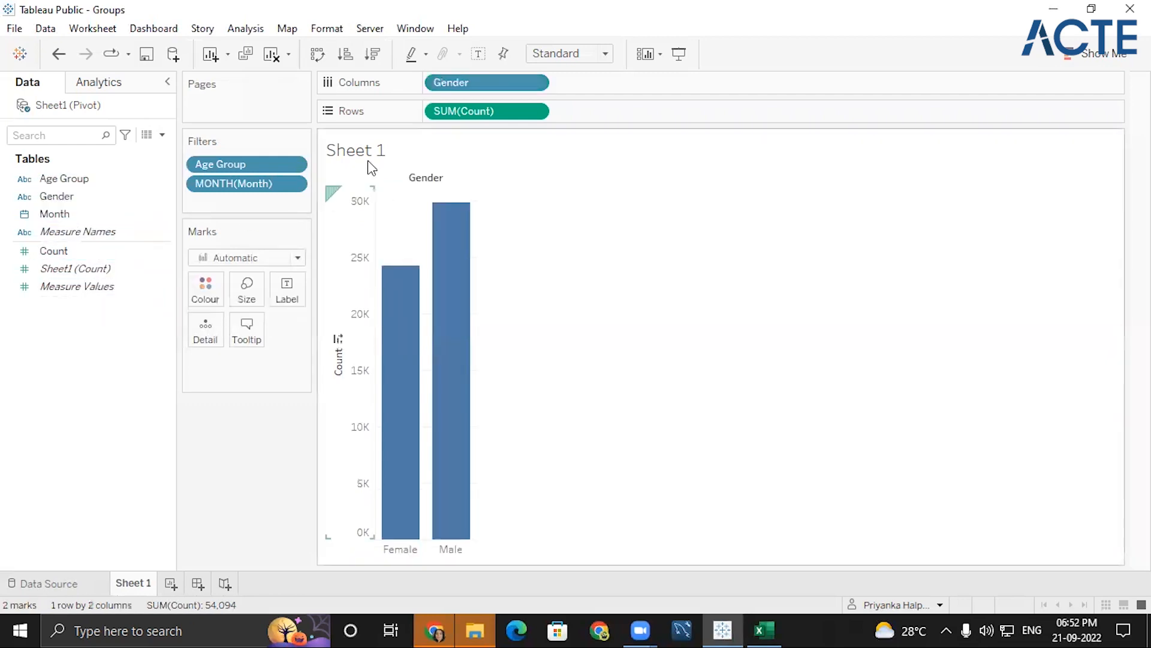
{"action": "left_click", "coordinate": [534, 111]}
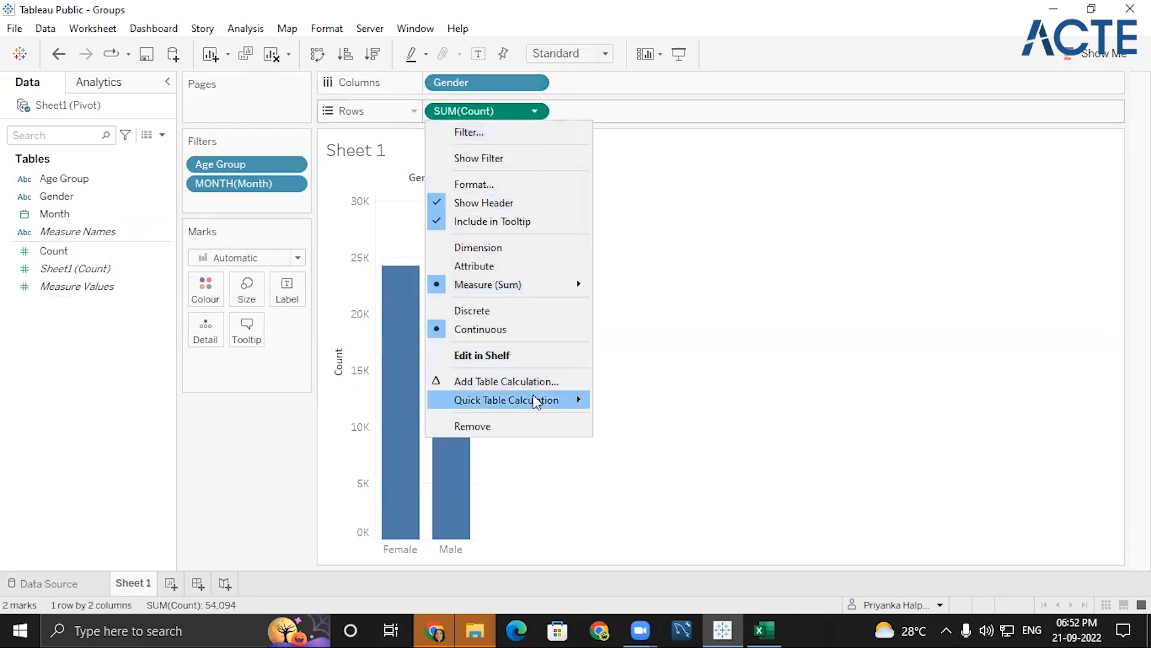
{"action": "mouse_move", "coordinate": [536, 401]}
{"action": "left_click", "coordinate": [652, 459]}
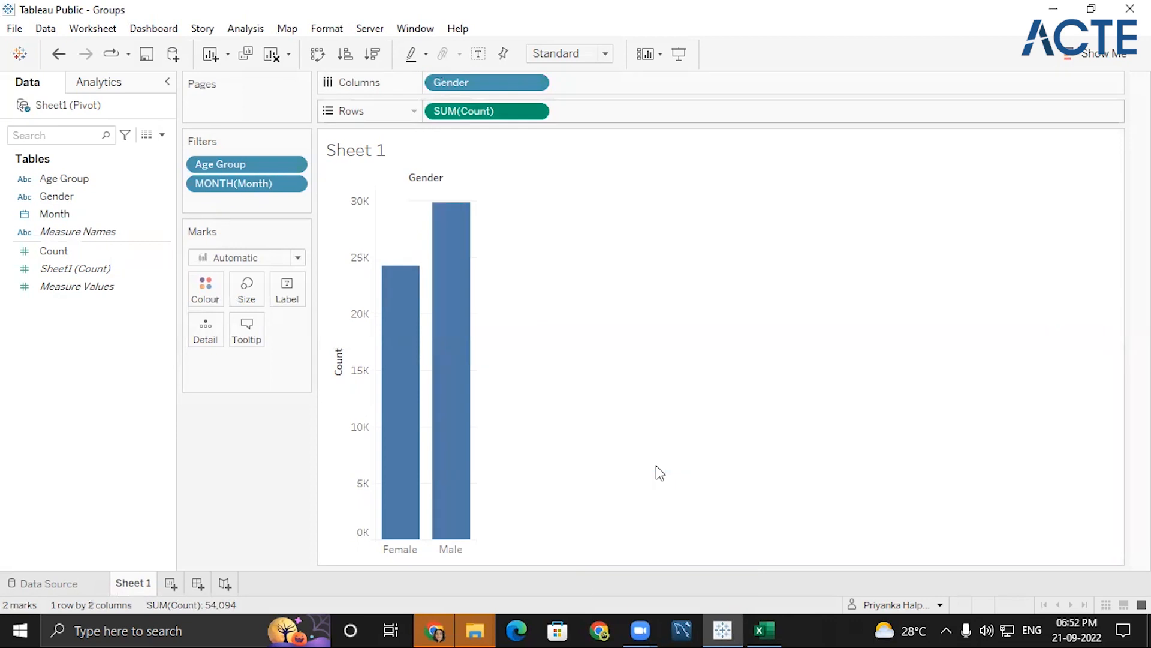
{"action": "left_click", "coordinate": [488, 58]}
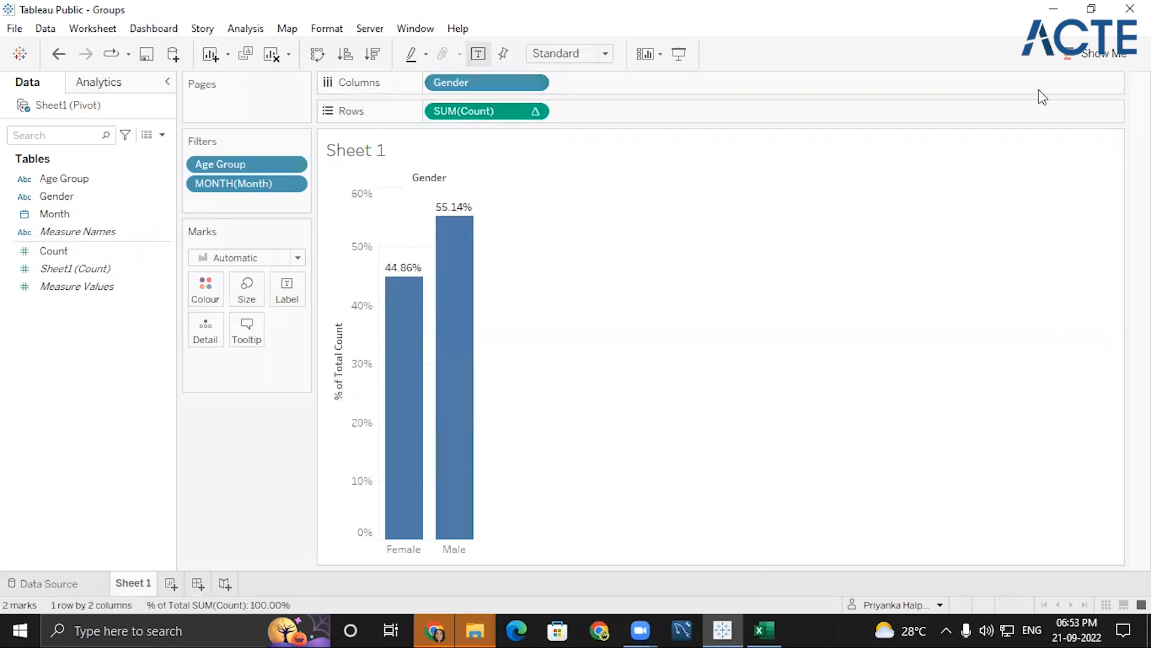
- Convert the bars to a pie chart fitted to the entire view, with percentage labels shown on the slices
{"action": "left_click", "coordinate": [1104, 53]}
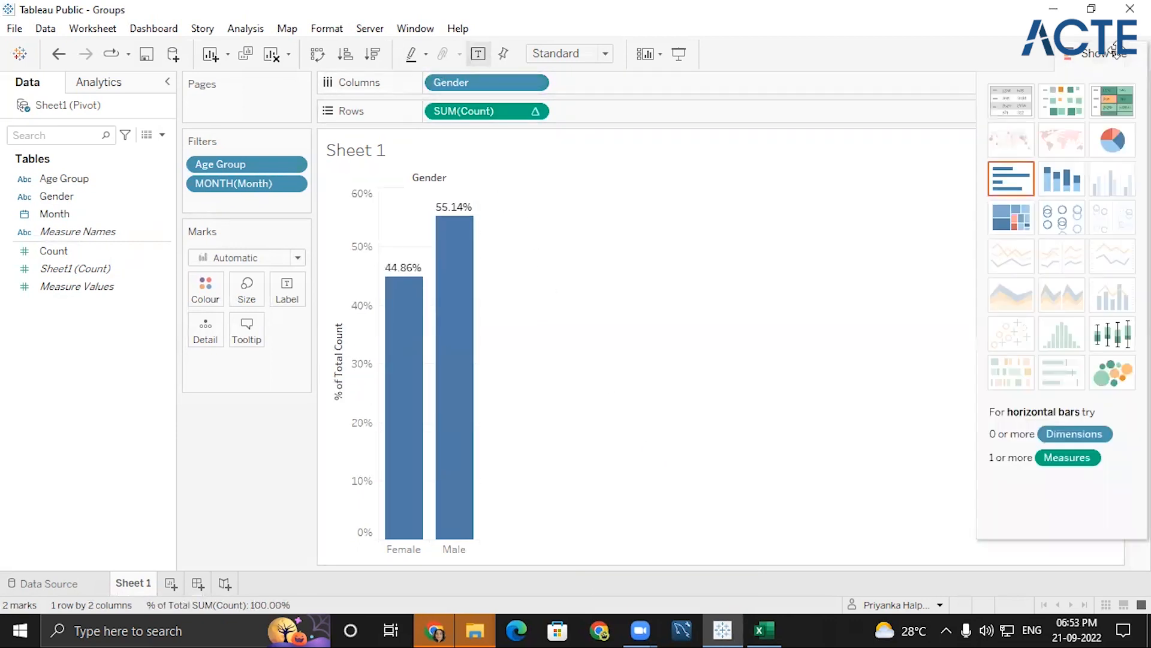
{"action": "left_click", "coordinate": [1119, 135]}
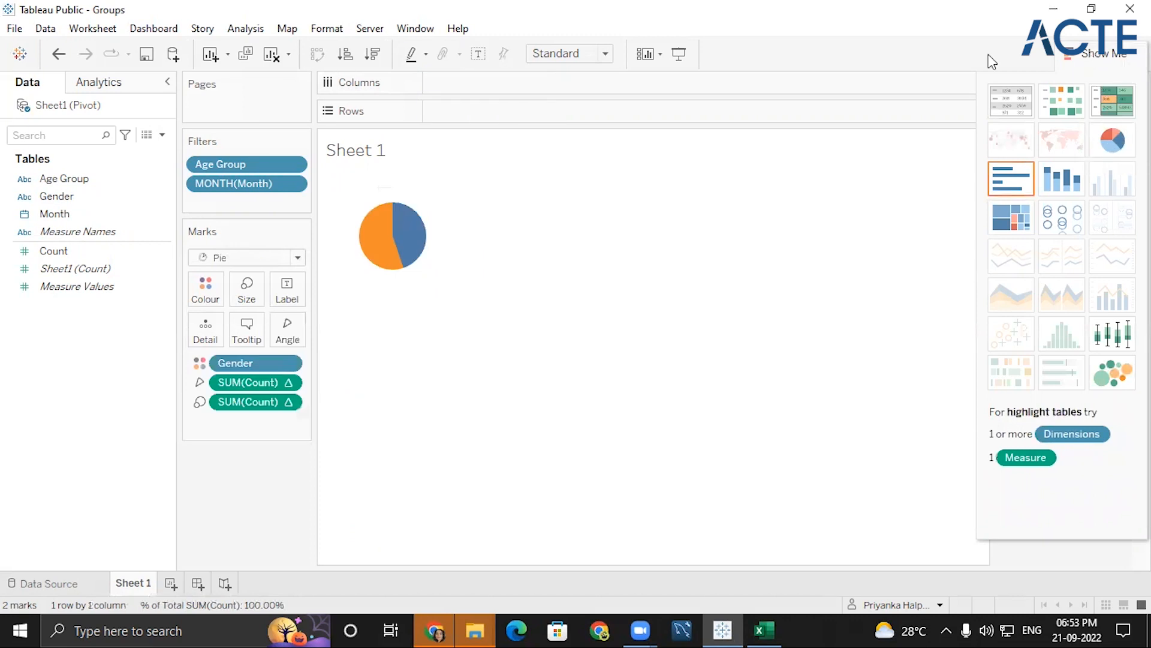
{"action": "left_click", "coordinate": [603, 55]}
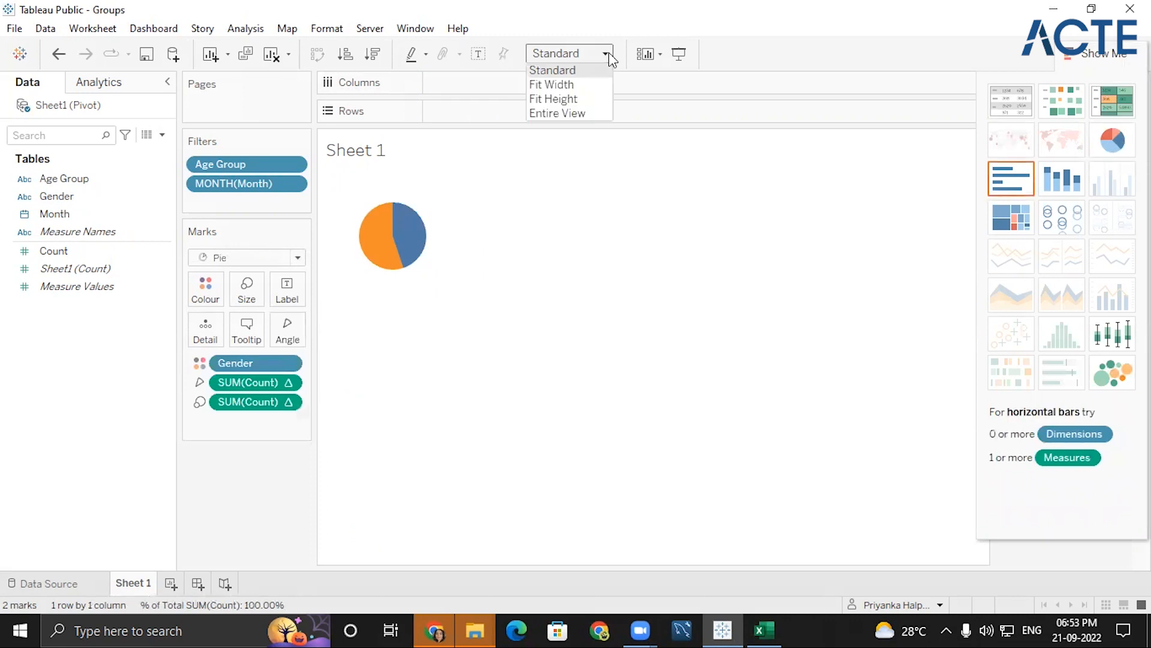
{"action": "left_click", "coordinate": [573, 113]}
{"action": "left_click", "coordinate": [1067, 53]}
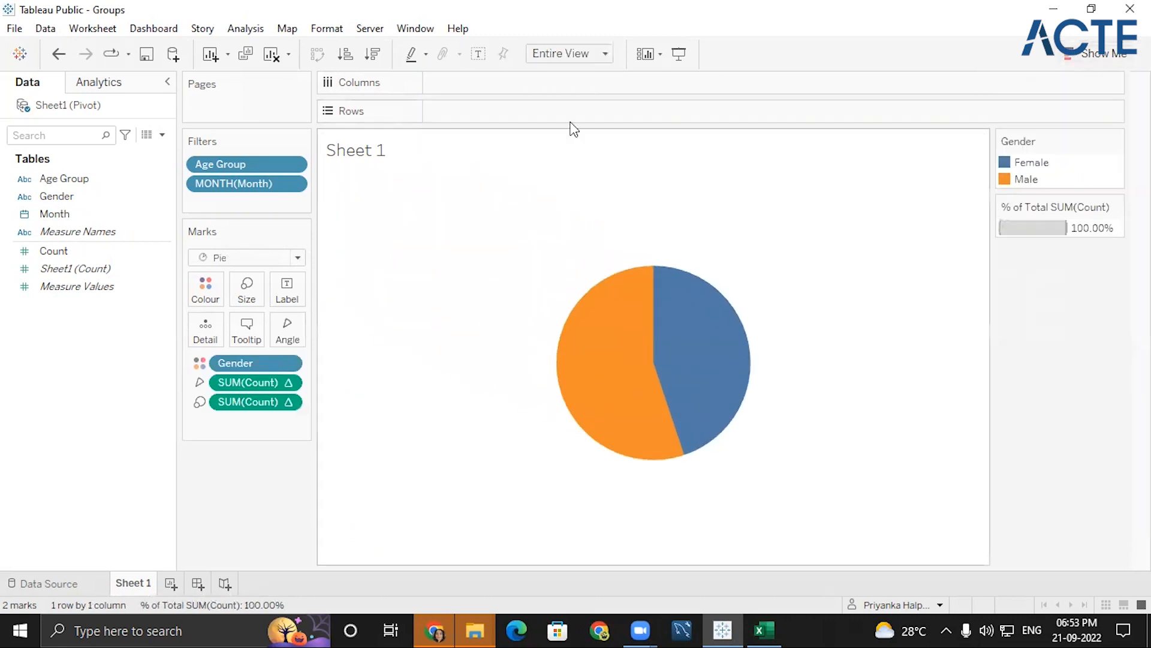
{"action": "left_click", "coordinate": [478, 53]}
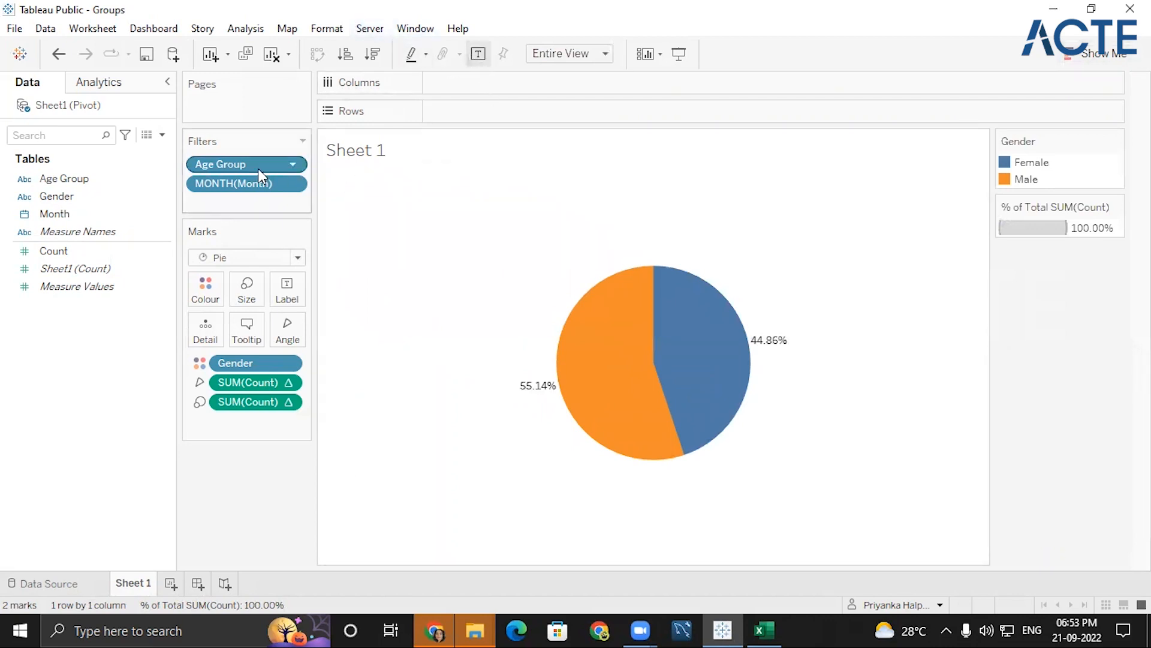
- Show interactive filter controls for Age Group and Month beside the pie chart
{"action": "left_click", "coordinate": [293, 164]}
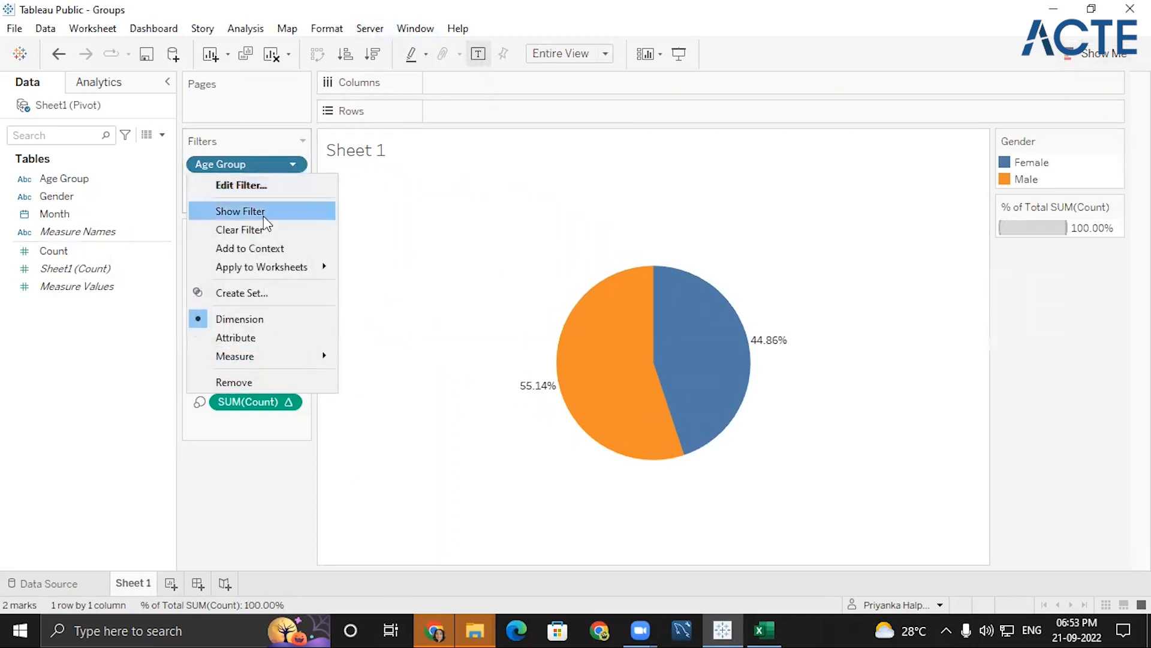
{"action": "left_click", "coordinate": [262, 211]}
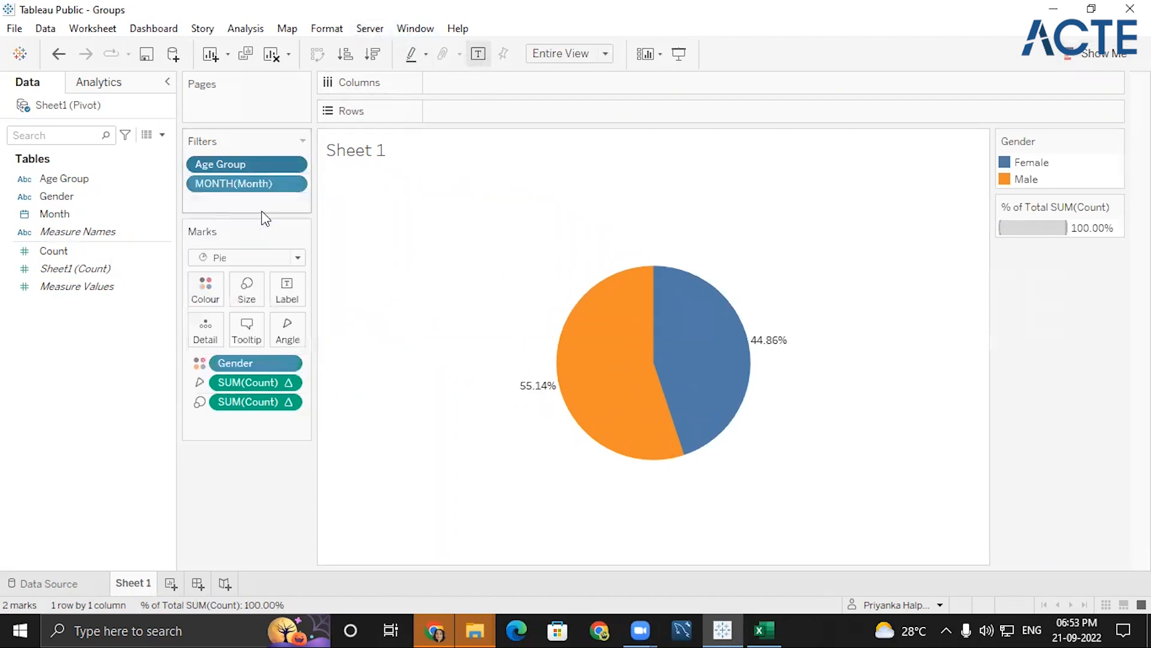
{"action": "left_click", "coordinate": [292, 184]}
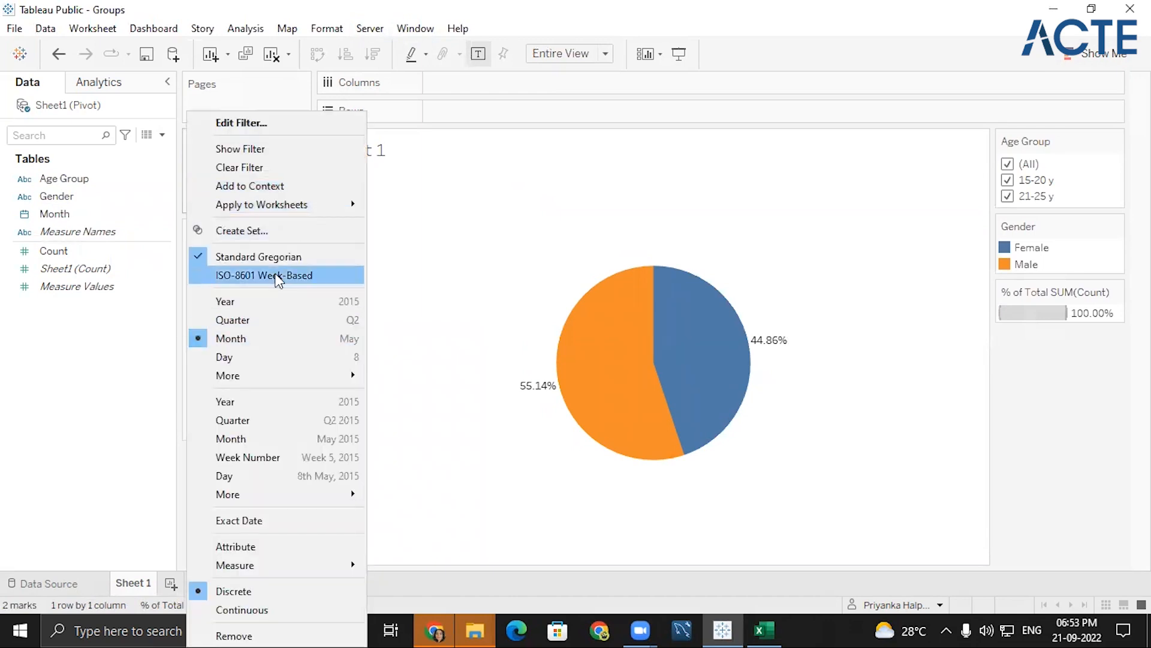
{"action": "left_click", "coordinate": [251, 148]}
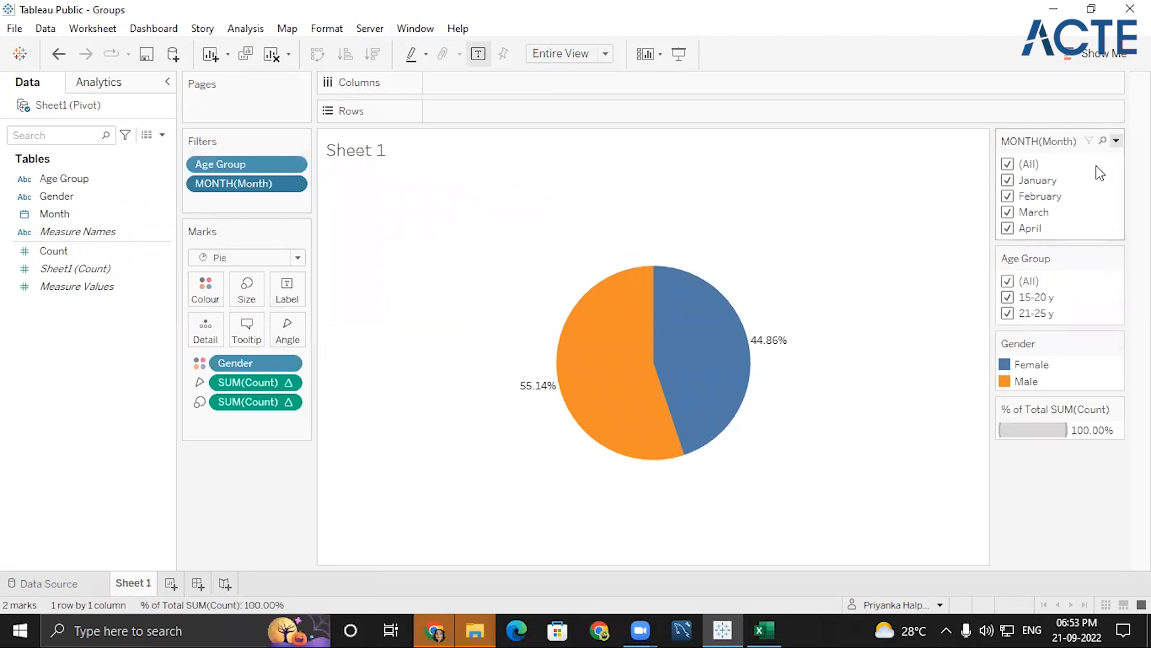
- Make the Month filter a single-value dropdown and the Age Group filter a single-value list
{"action": "left_click", "coordinate": [1116, 140]}
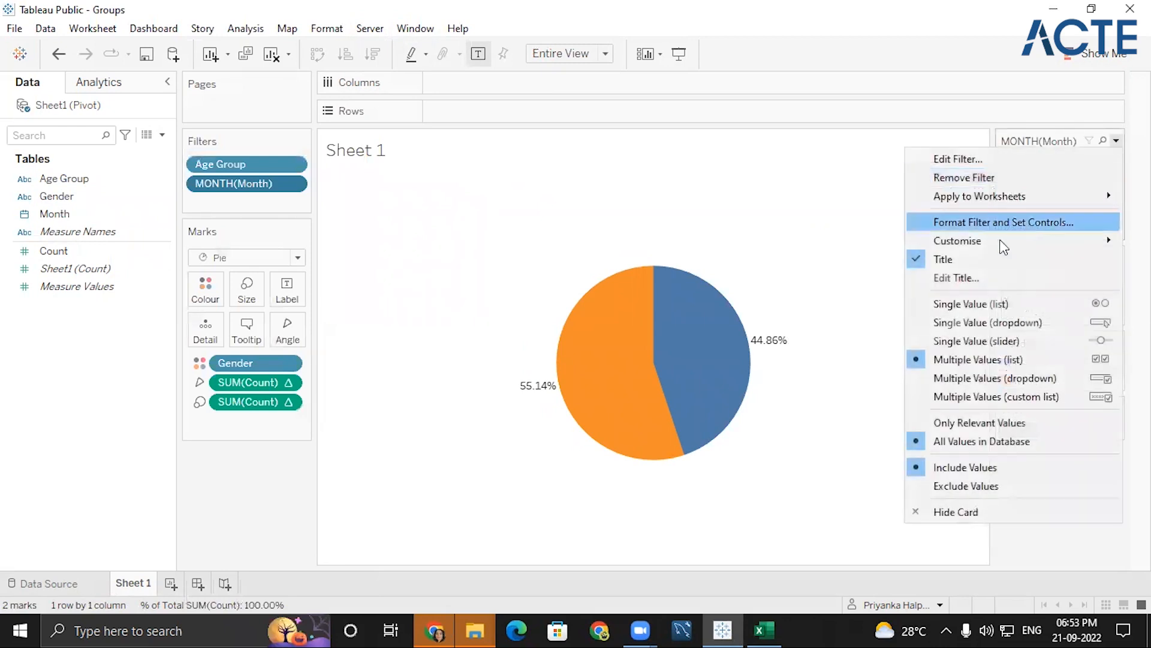
{"action": "left_click", "coordinate": [974, 322]}
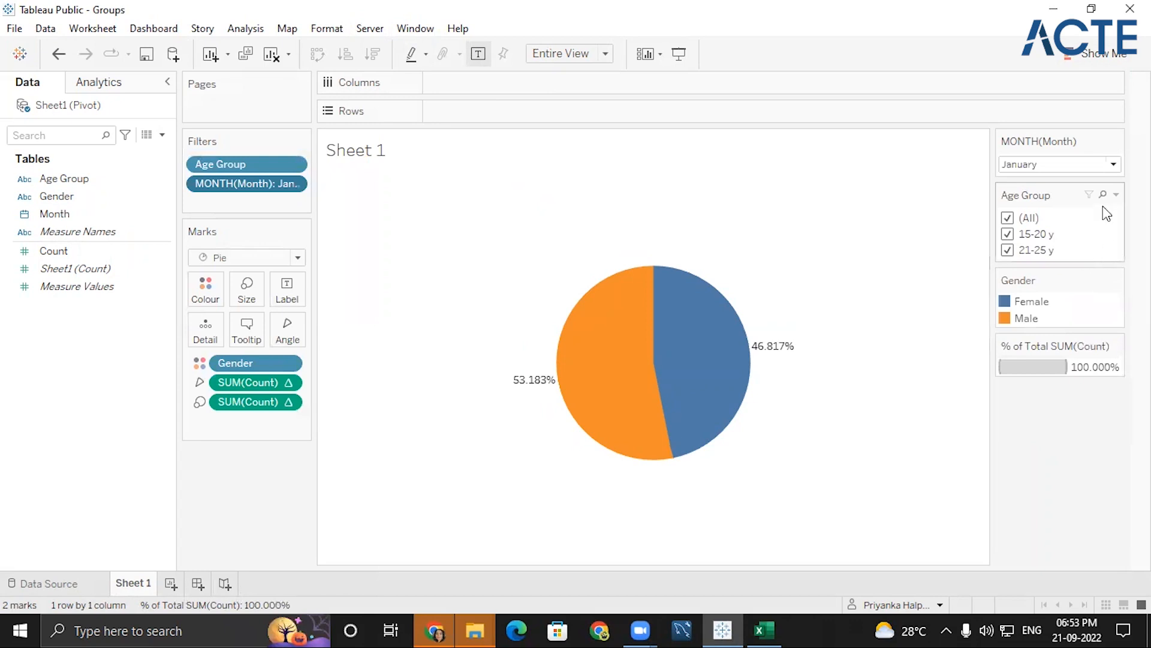
{"action": "left_click", "coordinate": [1116, 195]}
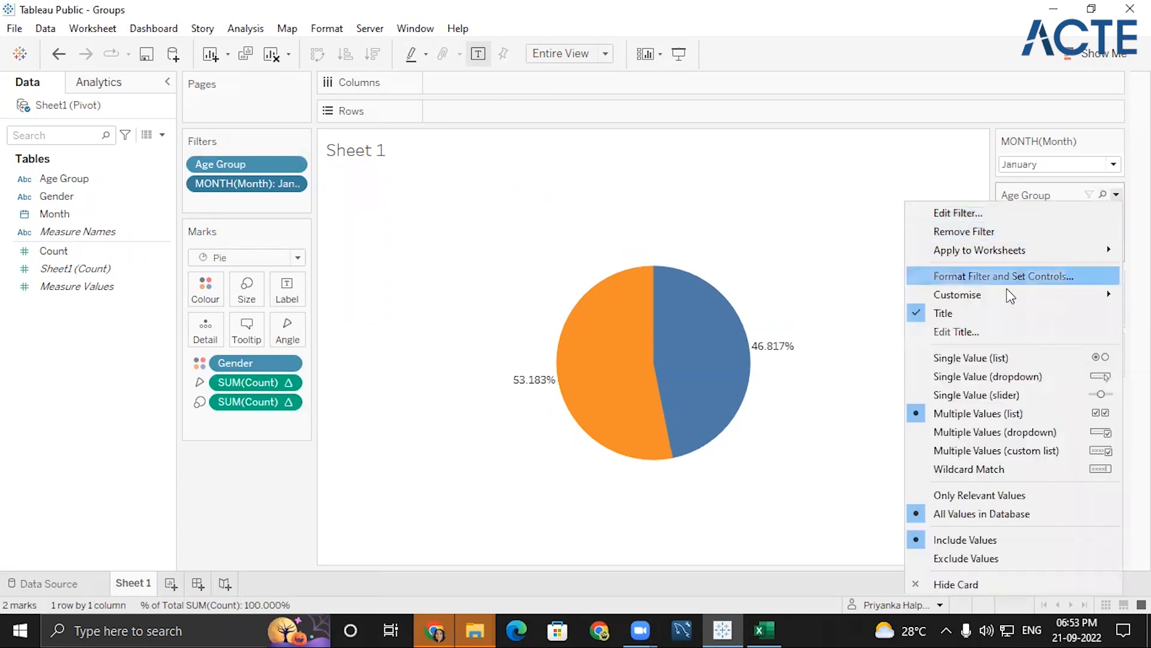
{"action": "left_click", "coordinate": [998, 358]}
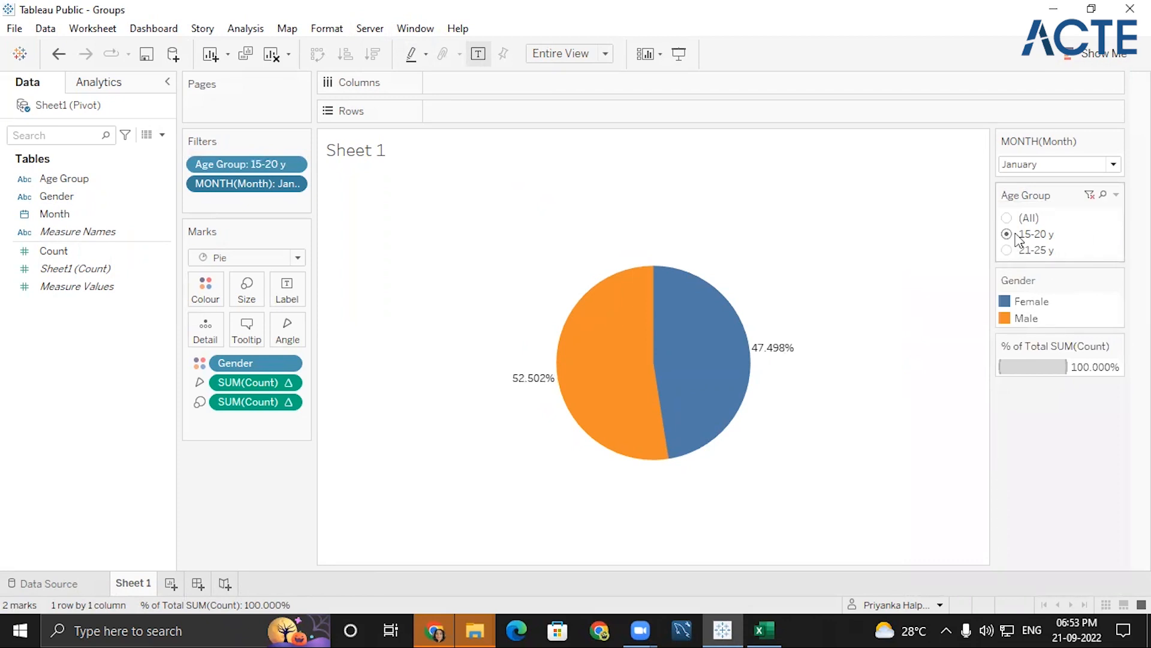
- Filter the pie chart to March and examine the gender split for the 15-20 y group
{"action": "left_click", "coordinate": [1073, 165]}
{"action": "left_click", "coordinate": [1041, 231]}
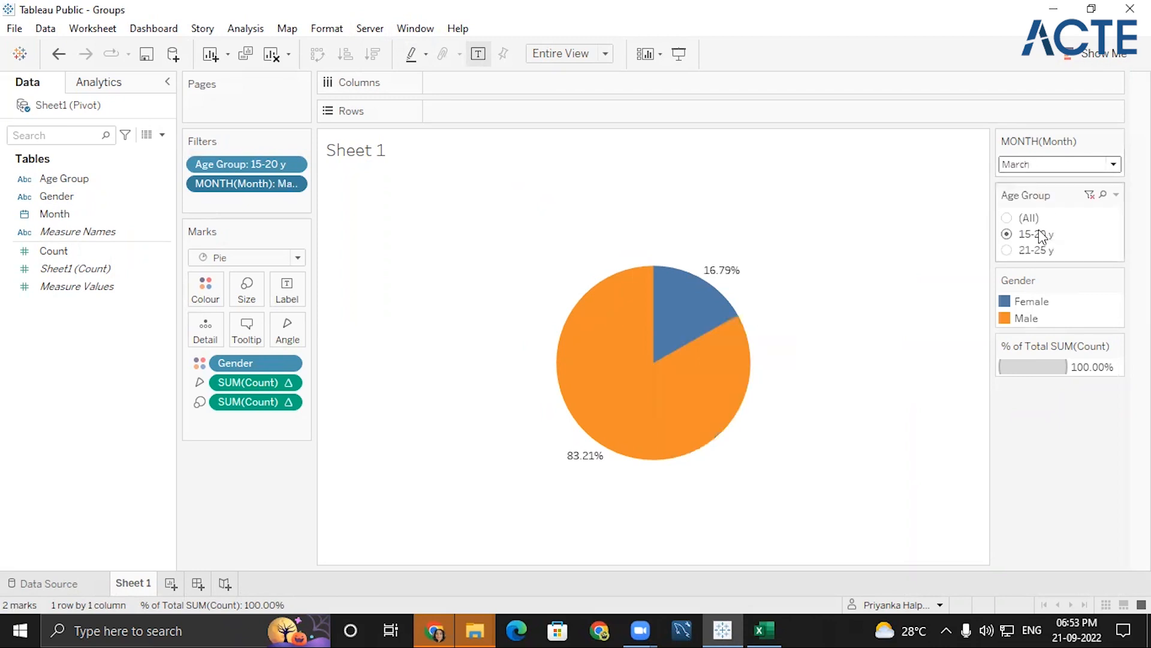
{"action": "mouse_move", "coordinate": [676, 301]}
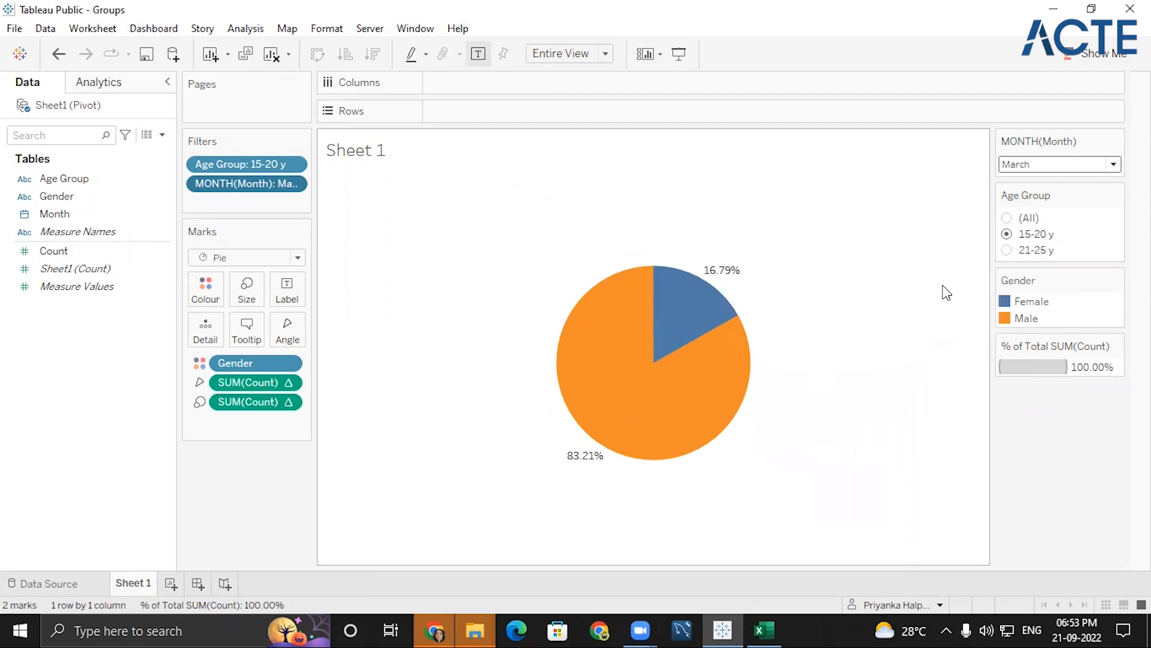
- Filter the pie chart to April and the 21-25 y age group
{"action": "left_click", "coordinate": [1041, 166]}
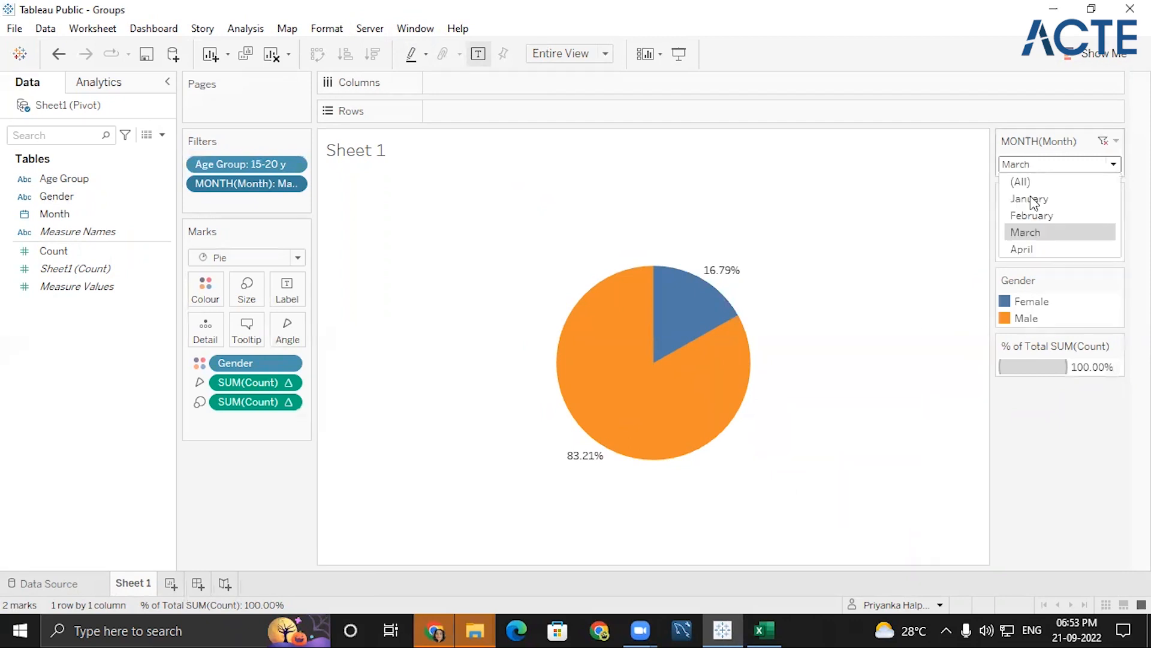
{"action": "left_click", "coordinate": [1022, 250]}
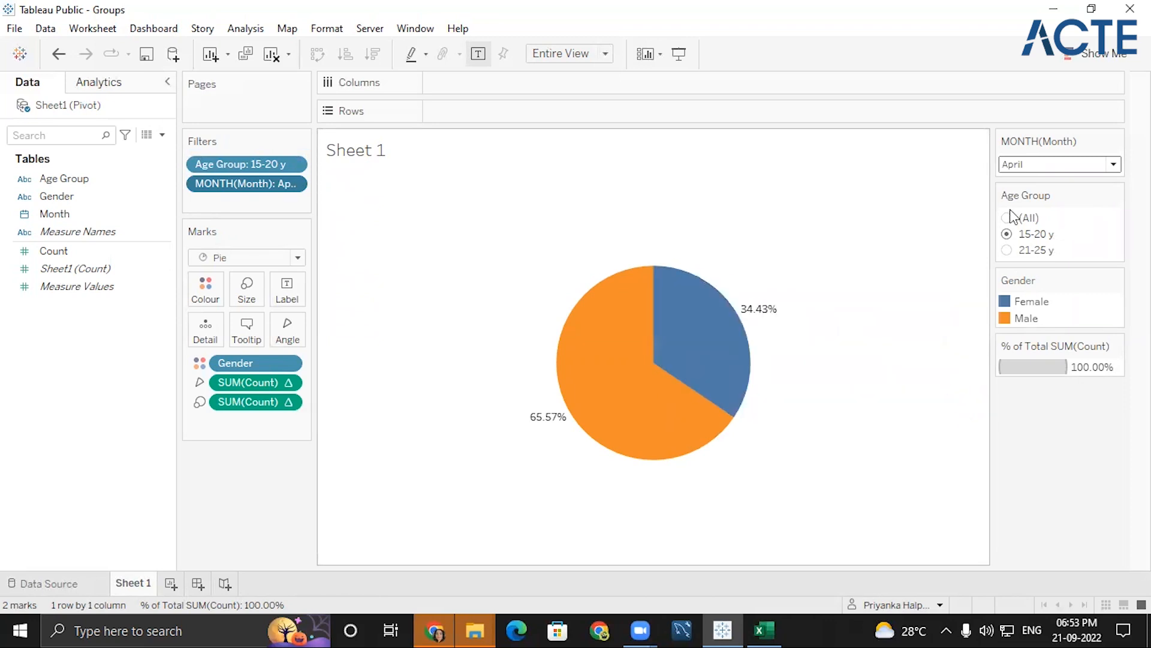
{"action": "left_click", "coordinate": [1005, 251]}
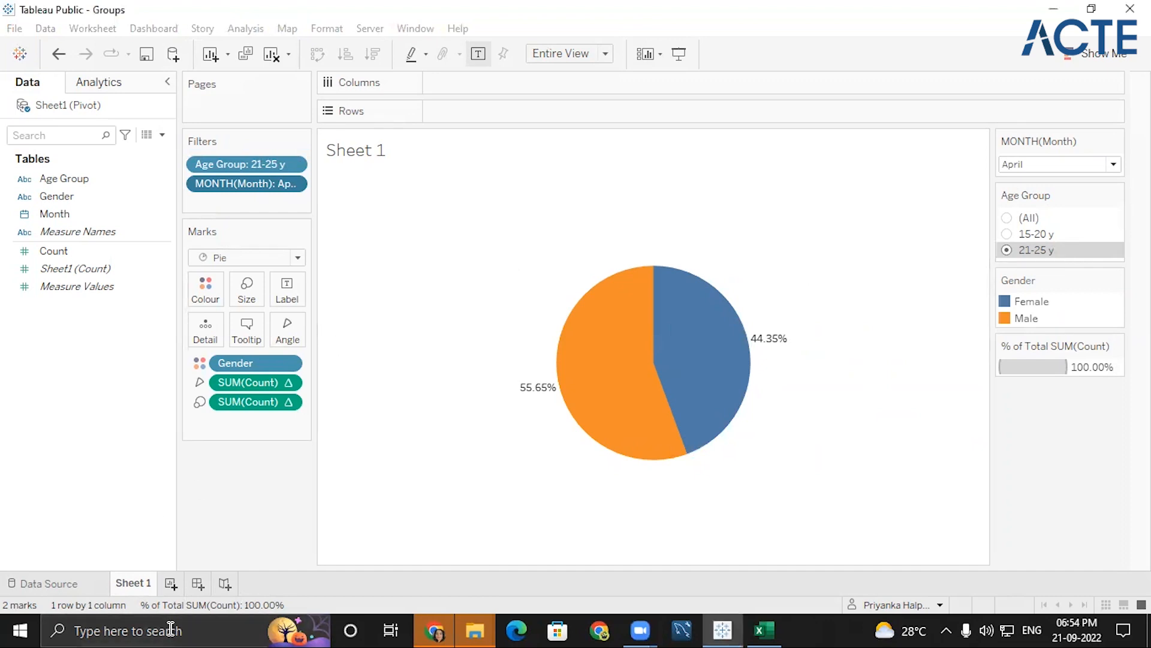
- Add a second blank worksheet and return to the data source view of the pivoted table
{"action": "key", "text": "ctrl+m"}
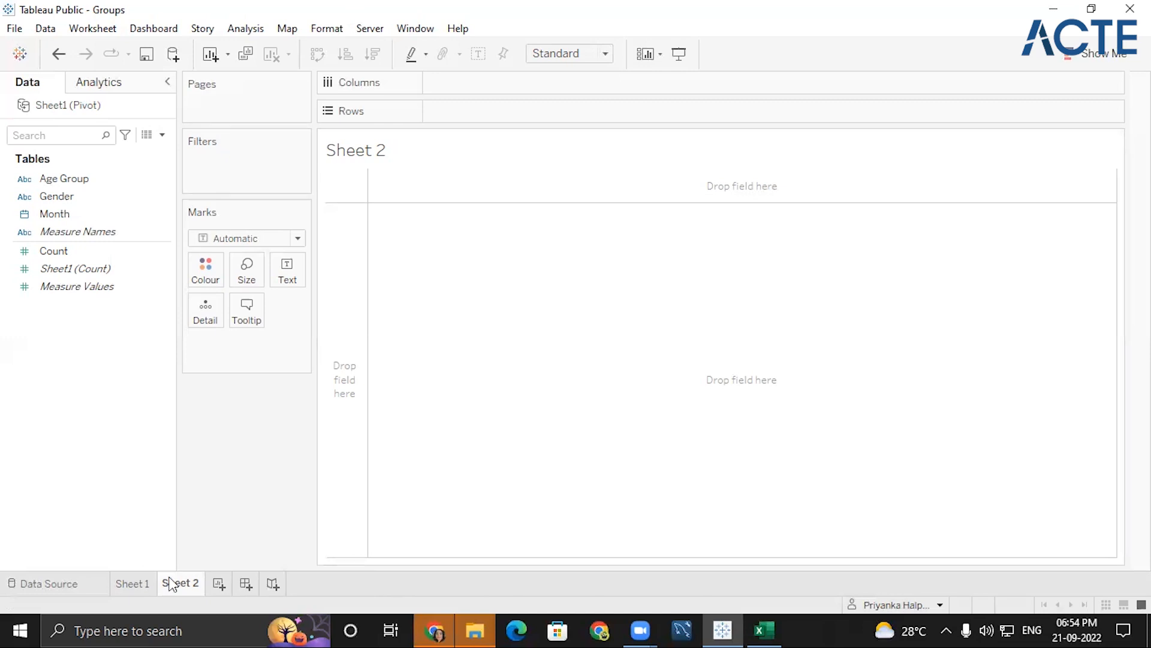
{"action": "left_click", "coordinate": [22, 587]}
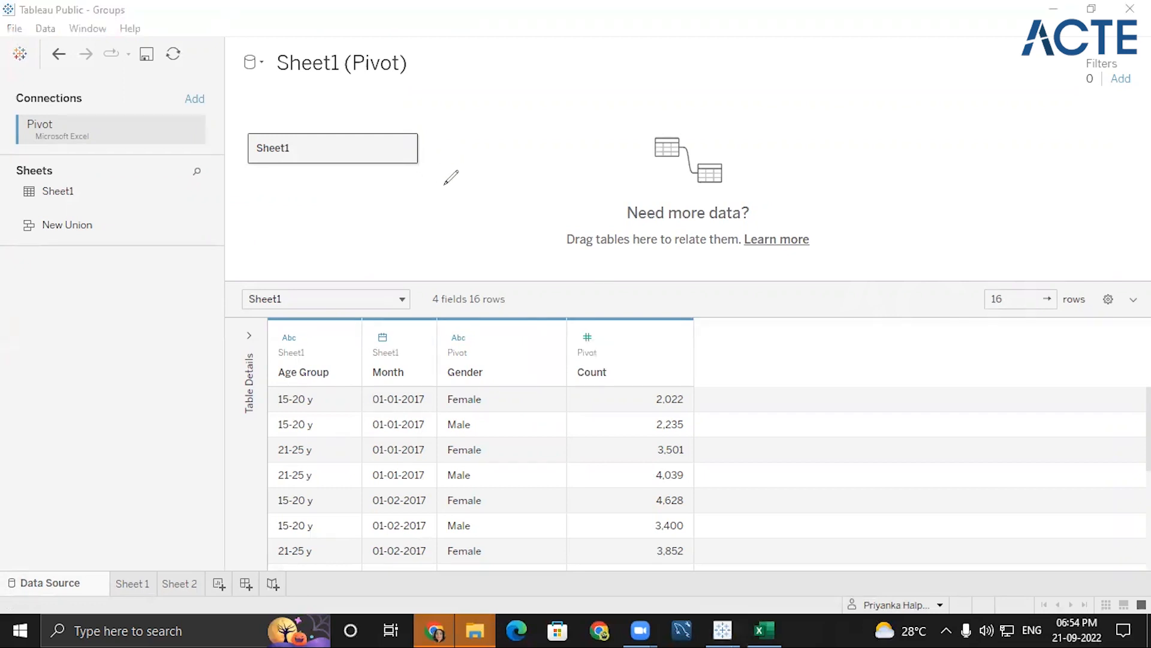
{"action": "mouse_move", "coordinate": [478, 172]}
{"action": "left_mouse_down"}
{"action": "mouse_move", "coordinate": [507, 168]}
{"action": "mouse_move", "coordinate": [508, 204]}
{"action": "mouse_move", "coordinate": [532, 196]}
{"action": "left_mouse_up"}
{"action": "left_click", "coordinate": [551, 197]}
{"action": "mouse_move", "coordinate": [632, 156]}
{"action": "left_mouse_down"}
{"action": "mouse_move", "coordinate": [666, 150]}
{"action": "mouse_move", "coordinate": [638, 181]}
{"action": "left_mouse_up"}
{"action": "mouse_move", "coordinate": [760, 159]}
{"action": "left_mouse_down"}
{"action": "mouse_move", "coordinate": [811, 165]}
{"action": "mouse_move", "coordinate": [908, 142]}
{"action": "left_mouse_up"}
{"action": "mouse_move", "coordinate": [979, 161]}
{"action": "left_mouse_down"}
{"action": "mouse_move", "coordinate": [1032, 162]}
{"action": "mouse_move", "coordinate": [1032, 141]}
{"action": "left_mouse_up"}
{"action": "mouse_move", "coordinate": [1085, 100]}
{"action": "left_mouse_down"}
{"action": "mouse_move", "coordinate": [1082, 142]}
{"action": "mouse_move", "coordinate": [1116, 105]}
{"action": "left_mouse_up"}
{"action": "mouse_move", "coordinate": [1132, 139]}
{"action": "left_mouse_down"}
{"action": "mouse_move", "coordinate": [1133, 120]}
{"action": "mouse_move", "coordinate": [1148, 120]}
{"action": "left_mouse_up"}
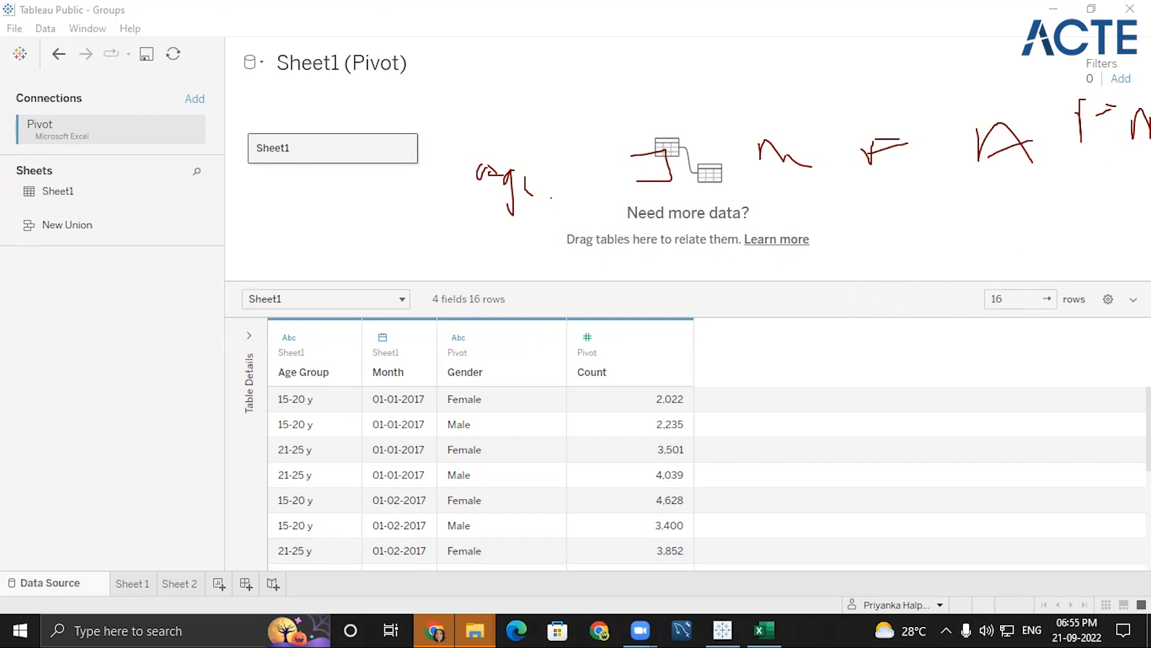
{"action": "left_click_drag", "start_coordinate": [1077, 161], "coordinate": [1150, 161]}
{"action": "left_click_drag", "start_coordinate": [1096, 67], "coordinate": [1127, 43]}
{"action": "left_click_drag", "start_coordinate": [627, 214], "coordinate": [1035, 181]}
{"action": "mouse_move", "coordinate": [928, 48]}
{"action": "left_mouse_down"}
{"action": "mouse_move", "coordinate": [912, 108]}
{"action": "mouse_move", "coordinate": [942, 89]}
{"action": "left_mouse_up"}
{"action": "left_click_drag", "start_coordinate": [989, 41], "coordinate": [989, 59]}
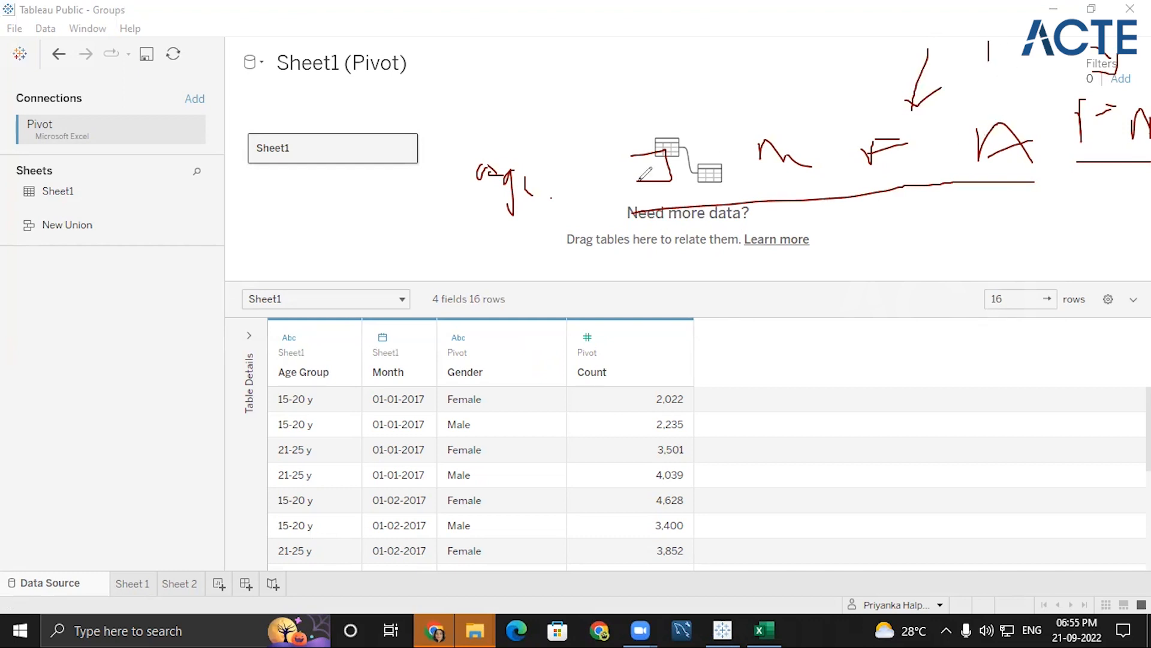
{"action": "left_click_drag", "start_coordinate": [622, 216], "coordinate": [884, 172]}
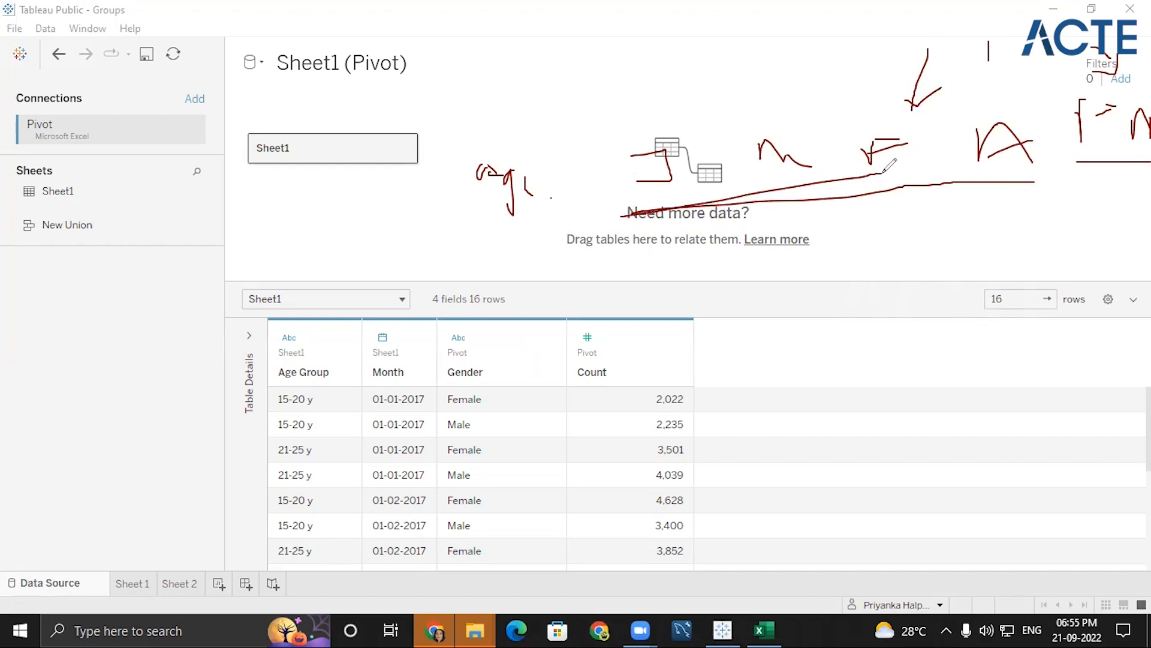
{"action": "left_click_drag", "start_coordinate": [989, 60], "coordinate": [1026, 37]}
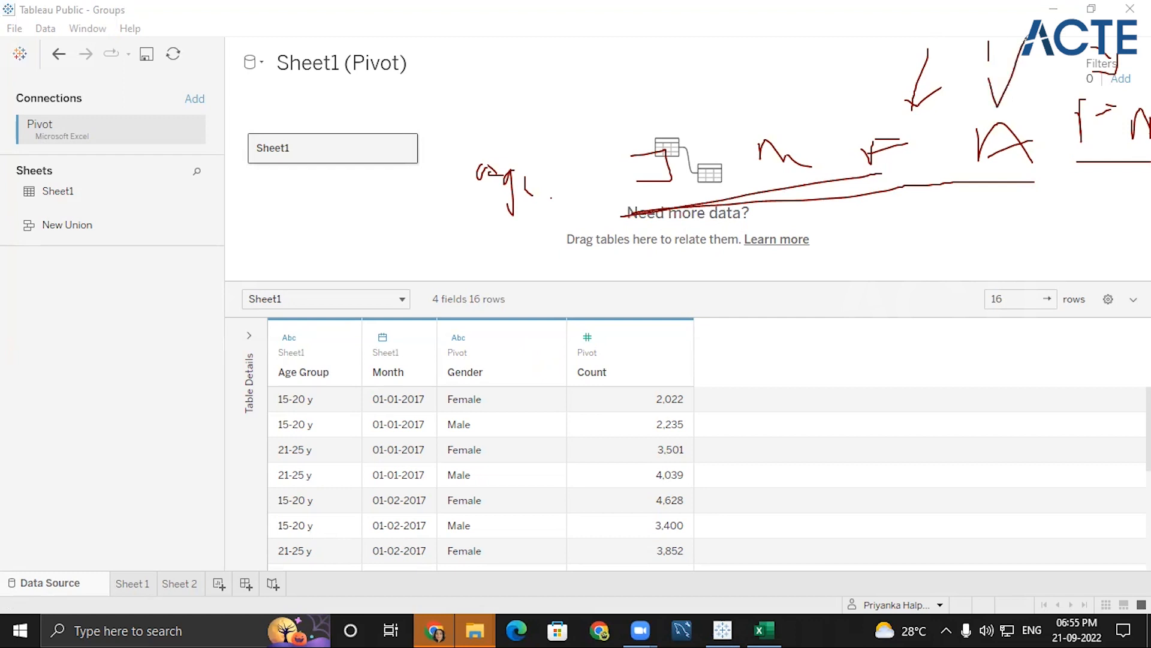
{"action": "left_click", "coordinate": [887, 72]}
{"action": "left_click", "coordinate": [887, 88]}
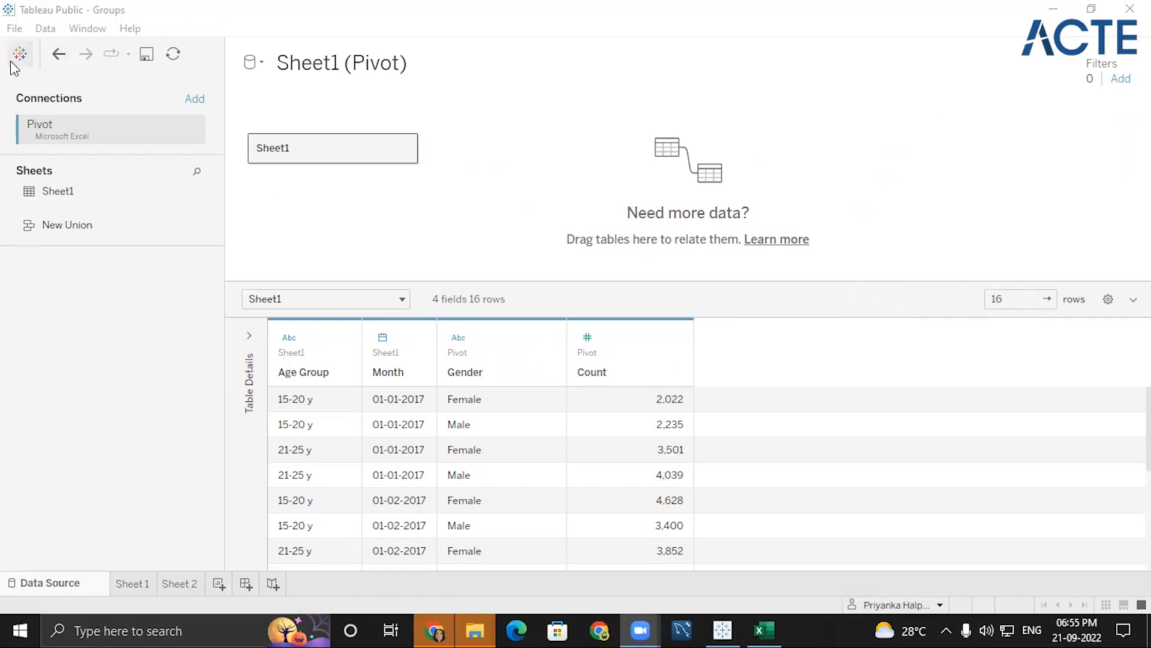
{"action": "left_click", "coordinate": [29, 58]}
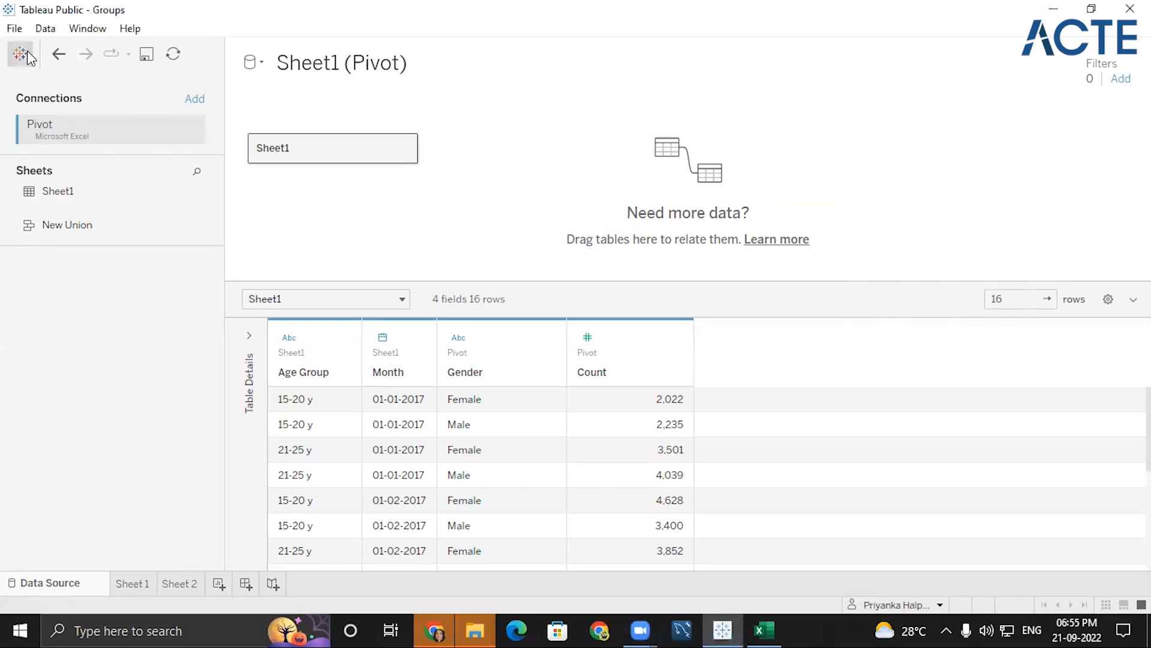
{"action": "left_click", "coordinate": [21, 54]}
{"action": "left_click", "coordinate": [22, 52]}
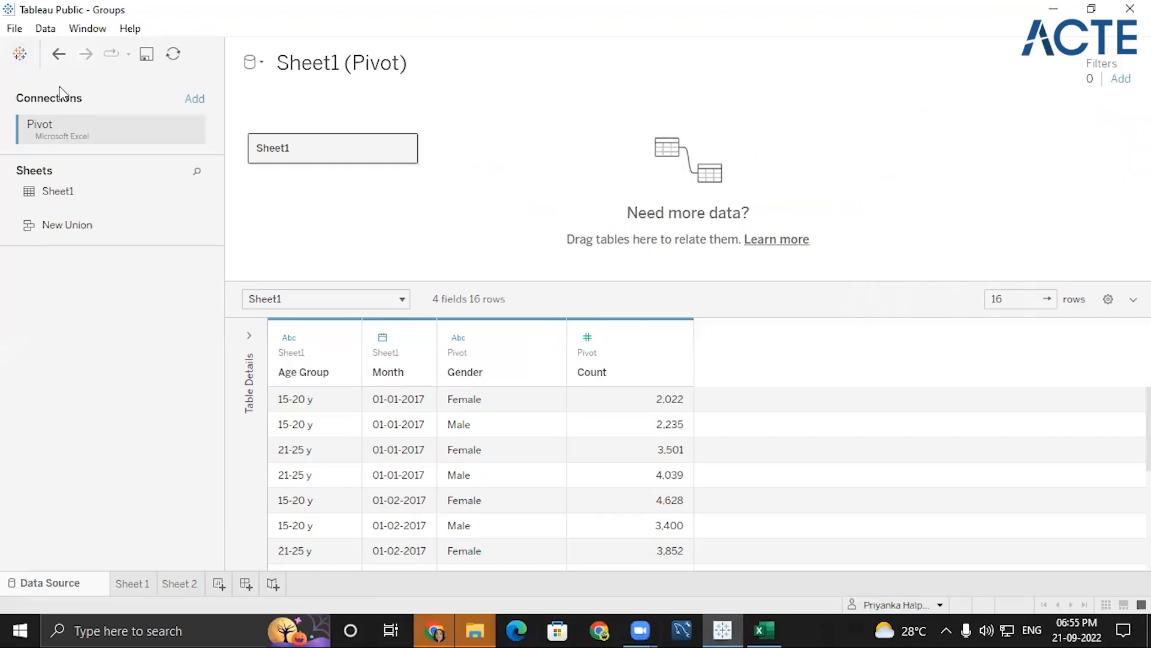
{"action": "left_click", "coordinate": [14, 58]}
{"action": "left_click", "coordinate": [15, 58]}
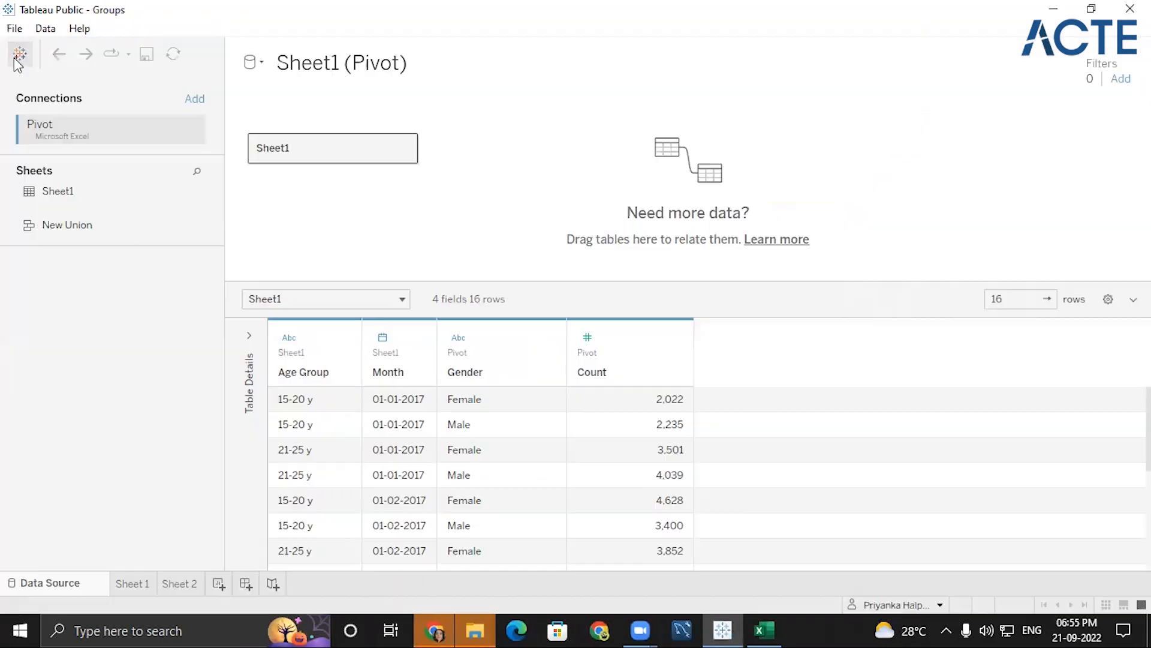
- Connect to the Pivot Excel workbook again as a second data source and check it from the pie chart worksheet
{"action": "left_click", "coordinate": [129, 585]}
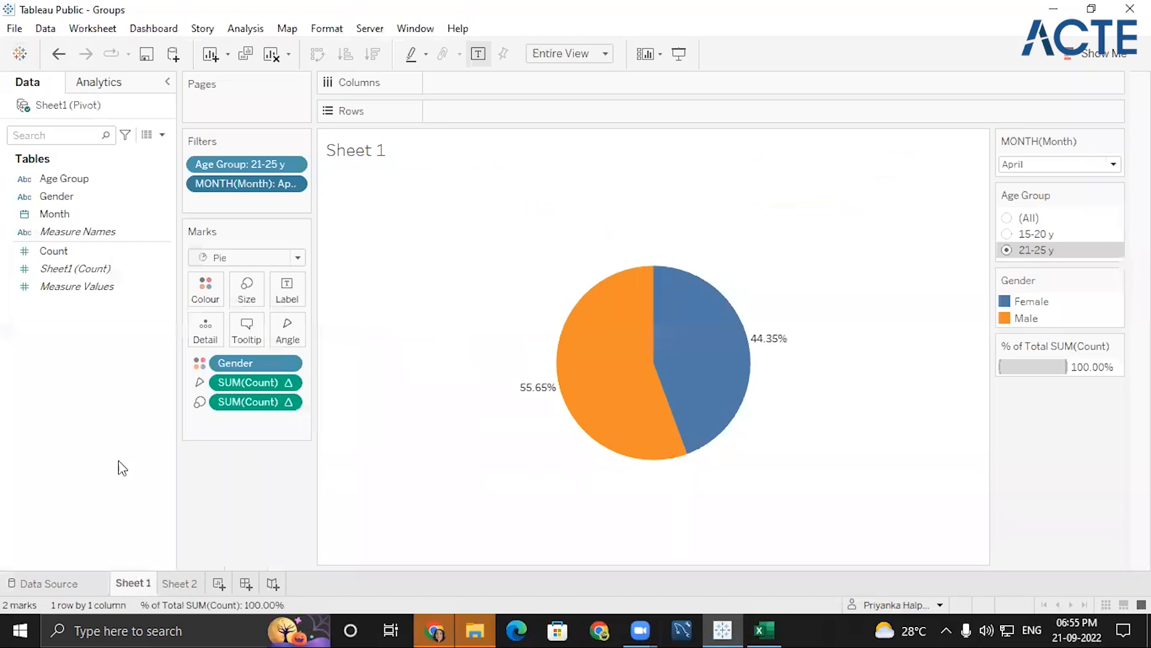
{"action": "left_click", "coordinate": [21, 56]}
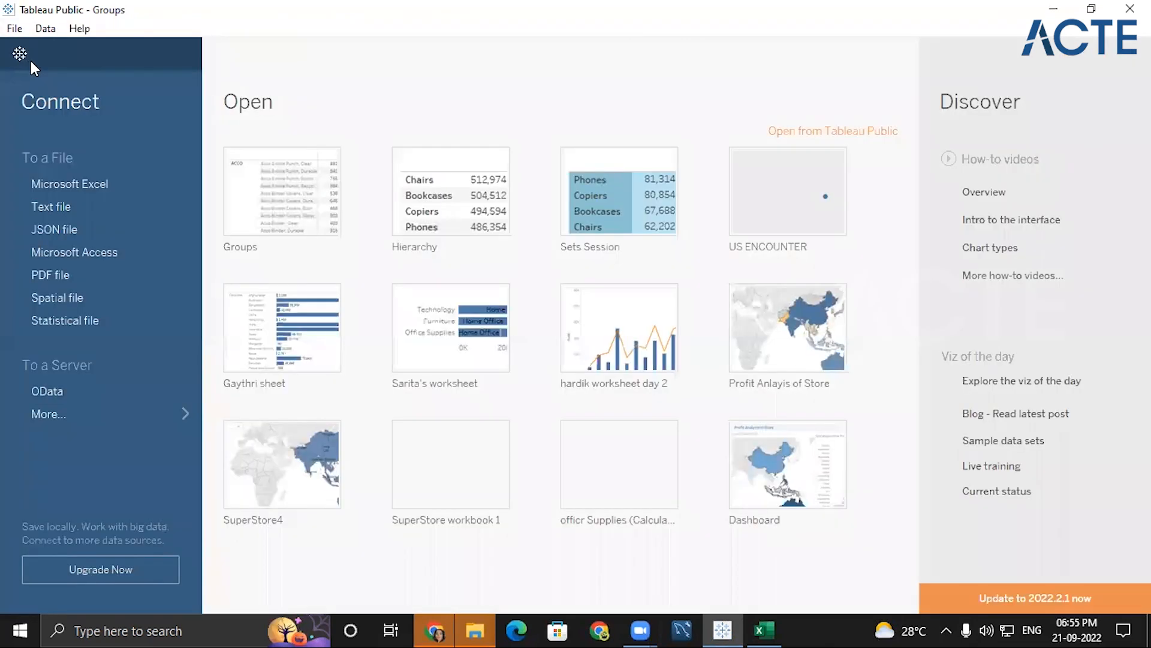
{"action": "left_click", "coordinate": [100, 188]}
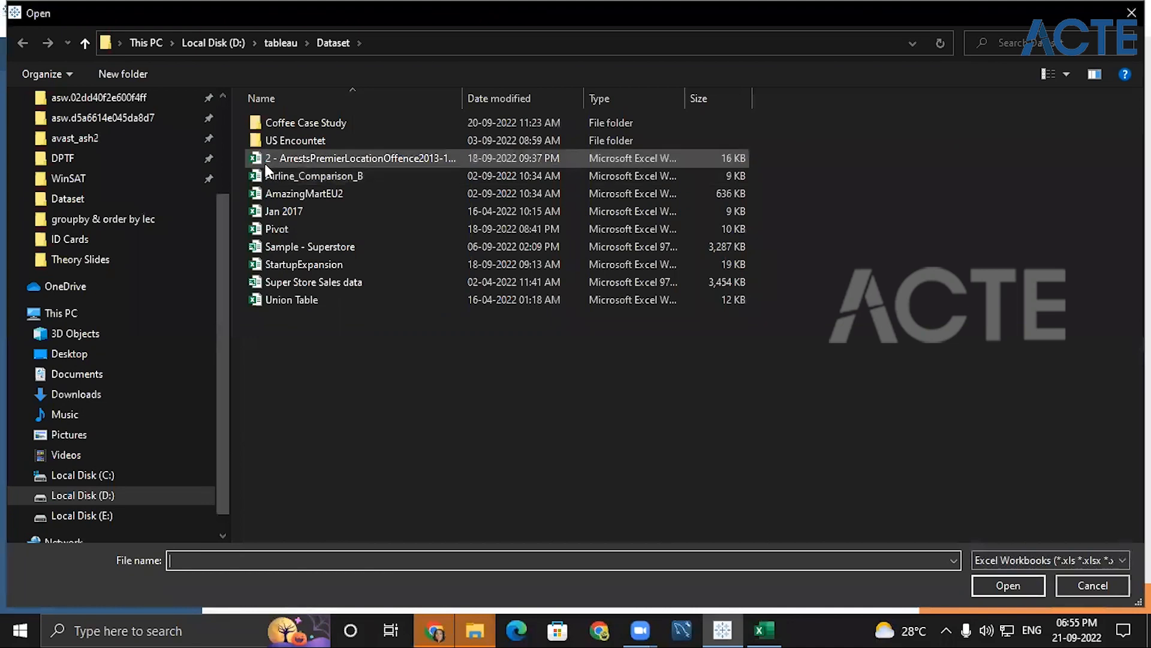
{"action": "left_click", "coordinate": [289, 228]}
{"action": "left_click", "coordinate": [988, 577]}
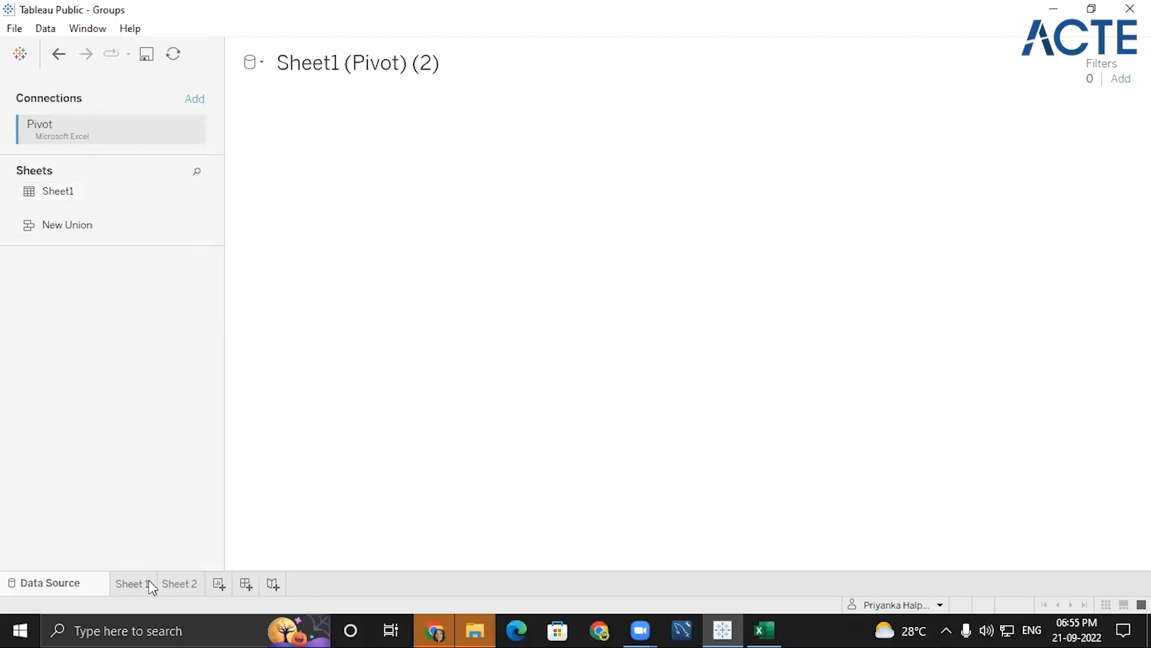
{"action": "left_click", "coordinate": [145, 581]}
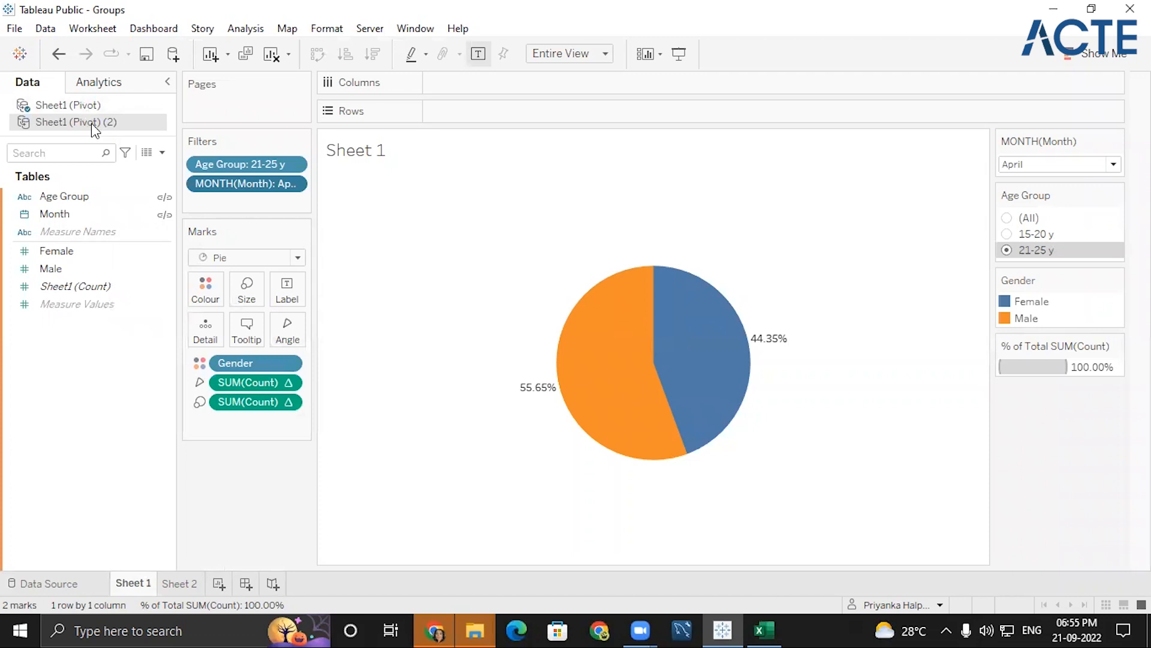
- Pivot the Male and Female columns of the second Pivot data source and return to the pie chart worksheet
{"action": "left_click", "coordinate": [48, 585]}
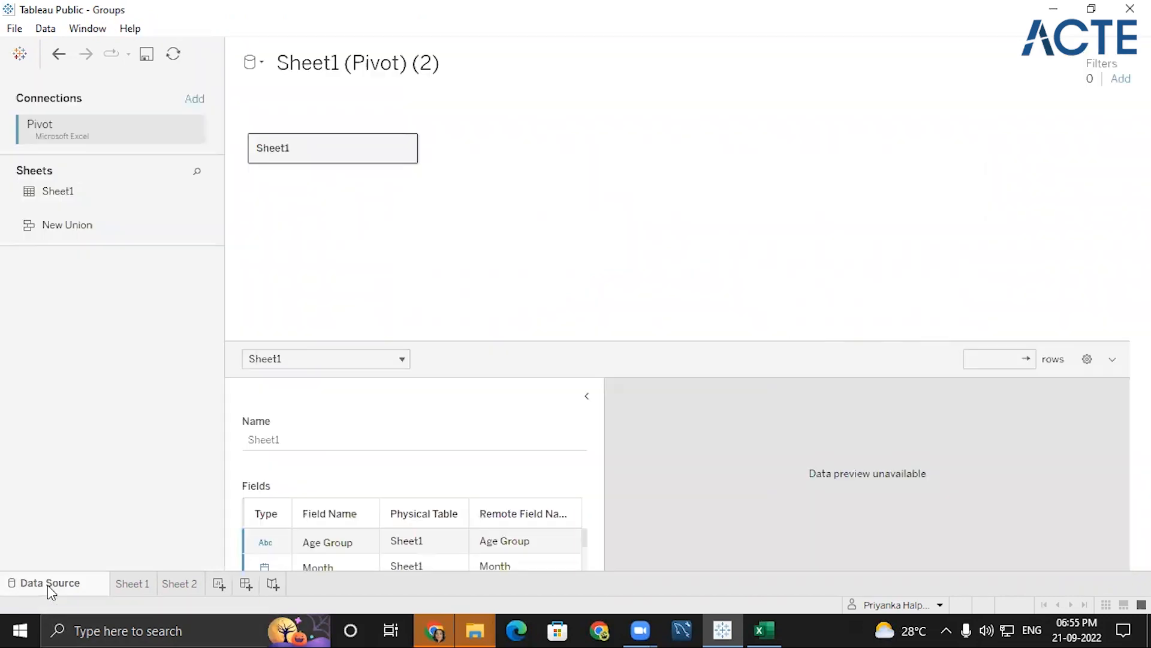
{"action": "left_click", "coordinate": [597, 400]}
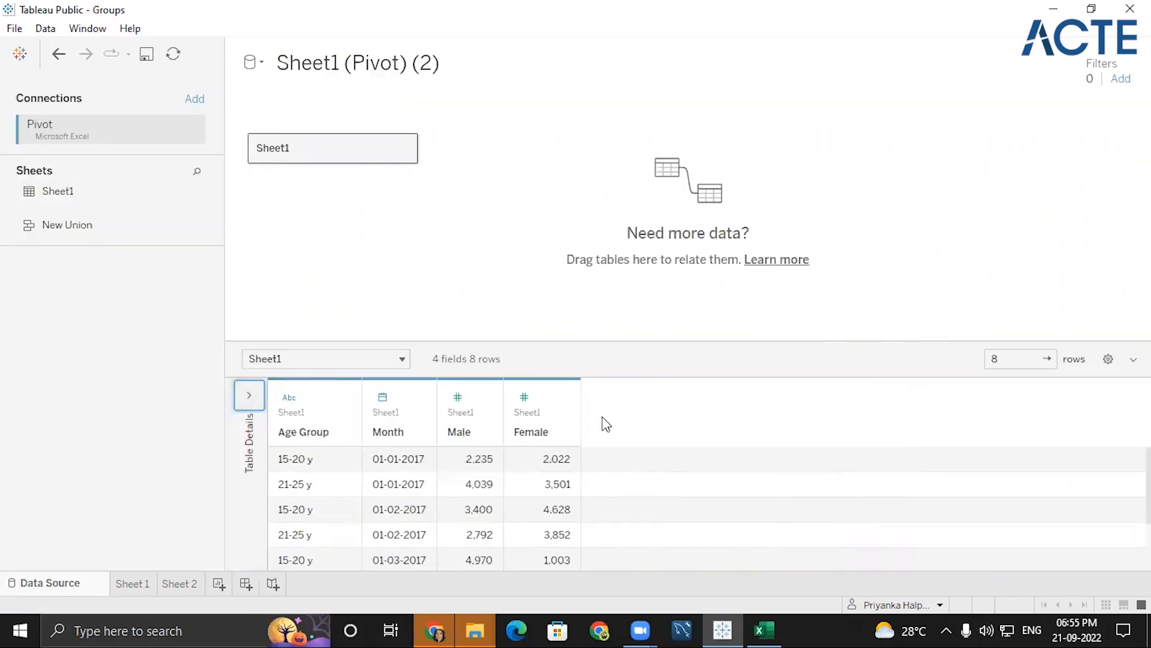
{"action": "left_click", "coordinate": [474, 412]}
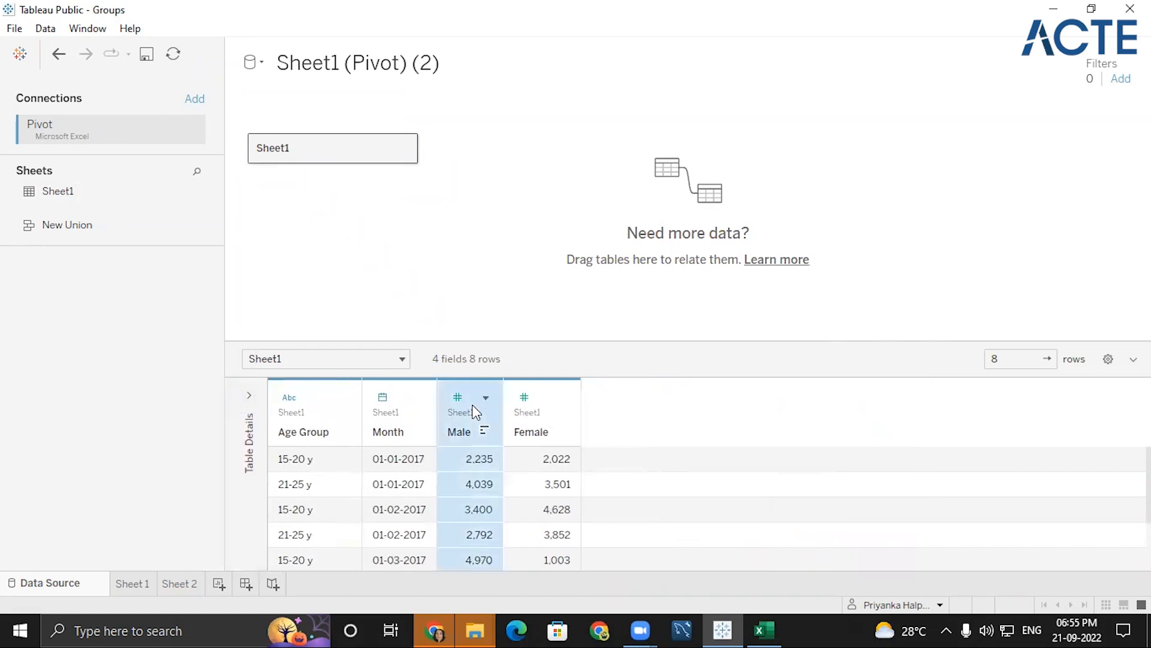
{"action": "left_click", "coordinate": [555, 411], "text": "ctrl"}
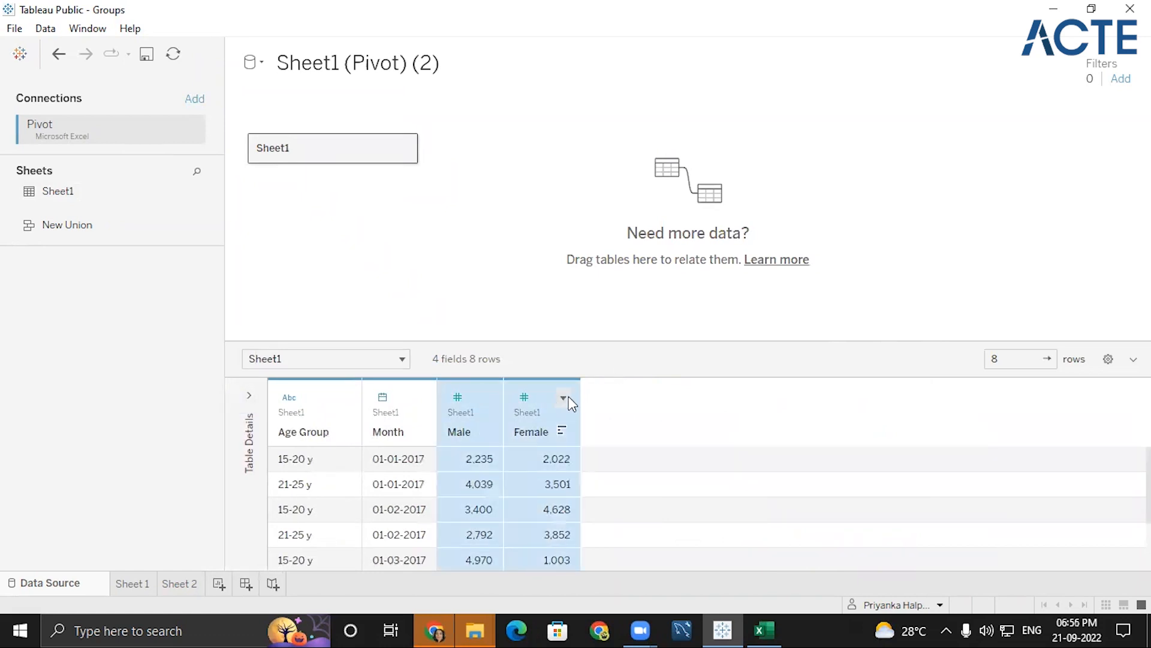
{"action": "left_click", "coordinate": [567, 397]}
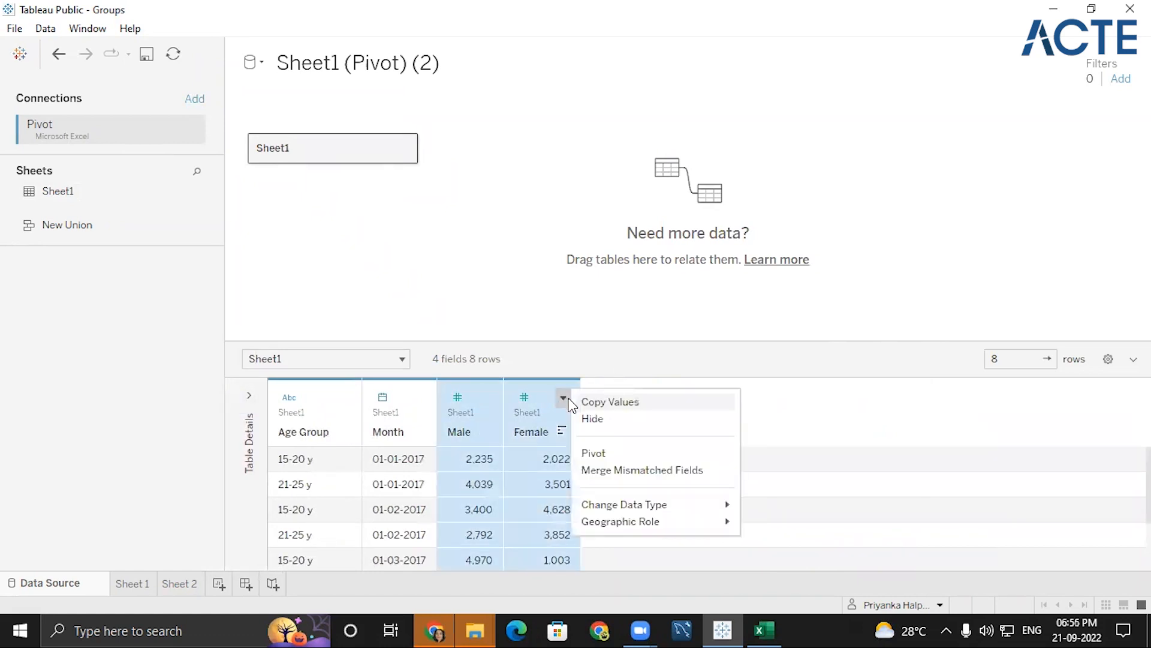
{"action": "left_click", "coordinate": [609, 454]}
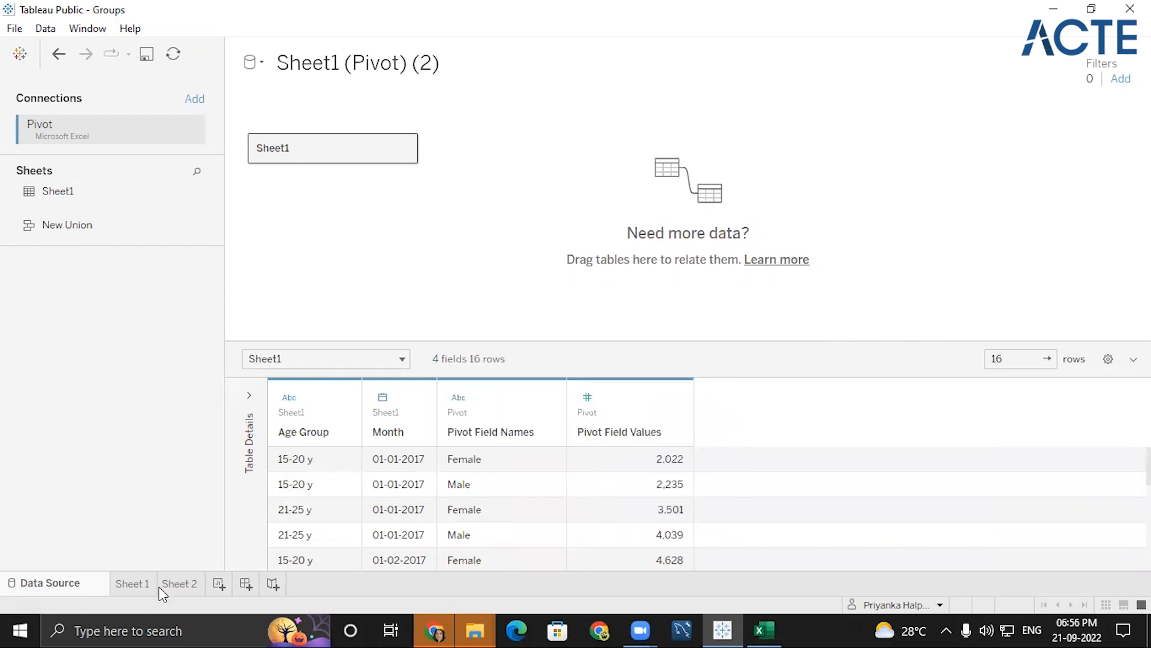
{"action": "left_click", "coordinate": [134, 585]}
{"action": "left_click", "coordinate": [549, 581]}
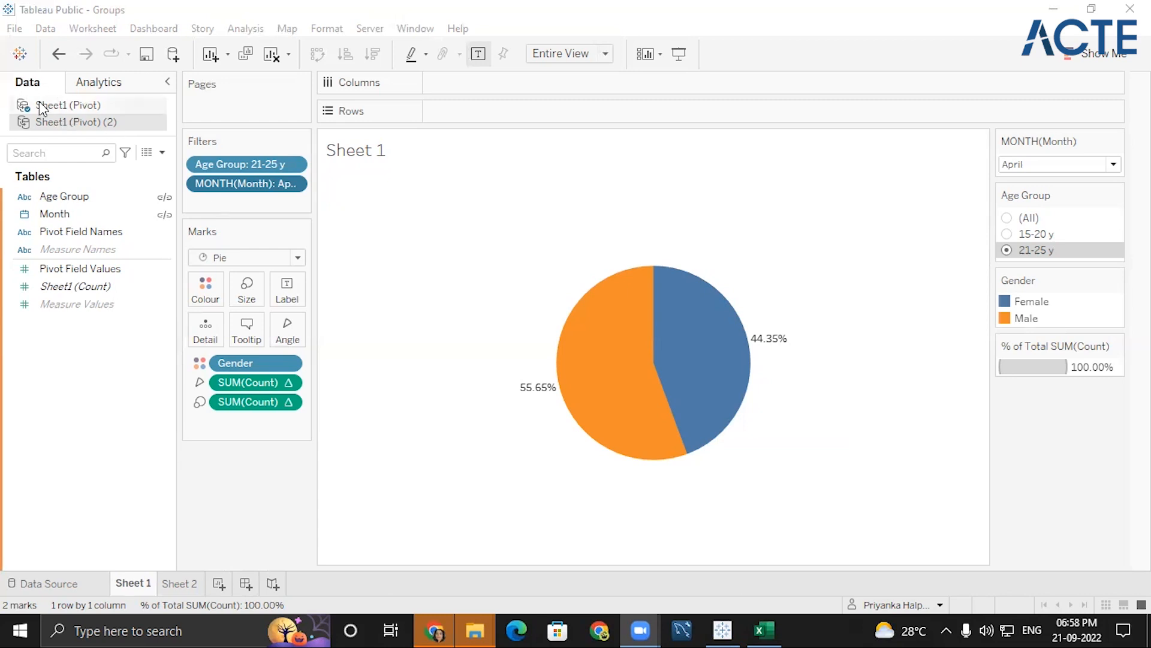
- Open Sheet1's join canvas in the second Pivot data source and add another copy of Sheet1 to it
{"action": "left_click", "coordinate": [30, 585]}
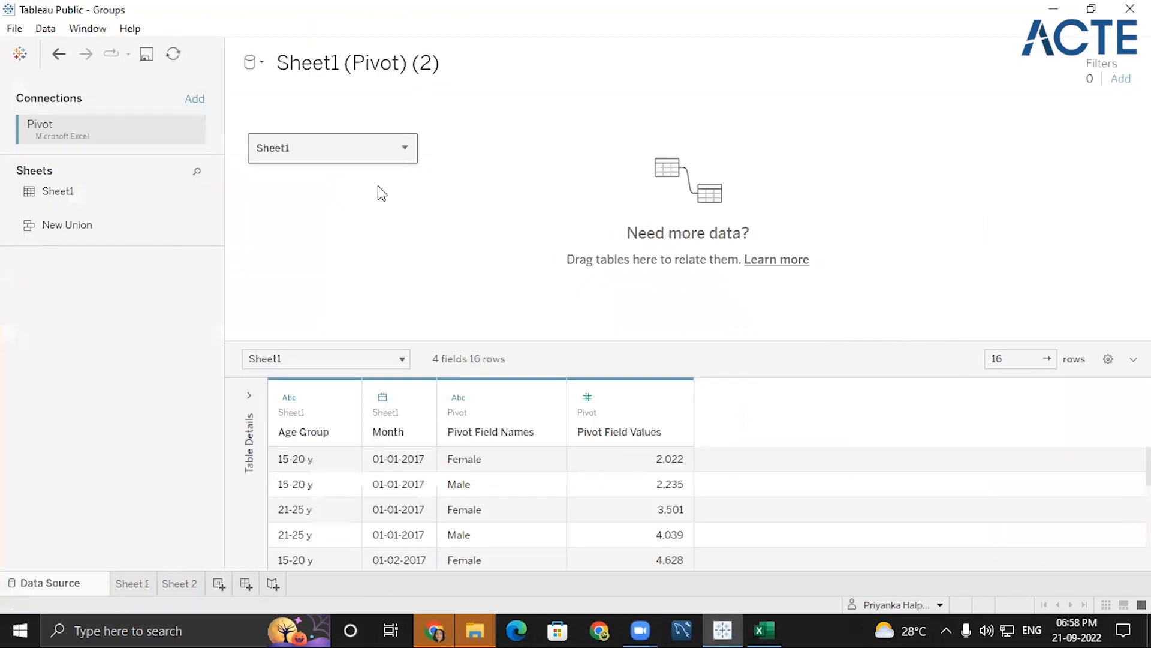
{"action": "double_click", "coordinate": [323, 142]}
{"action": "left_click_drag", "start_coordinate": [38, 189], "coordinate": [526, 180]}
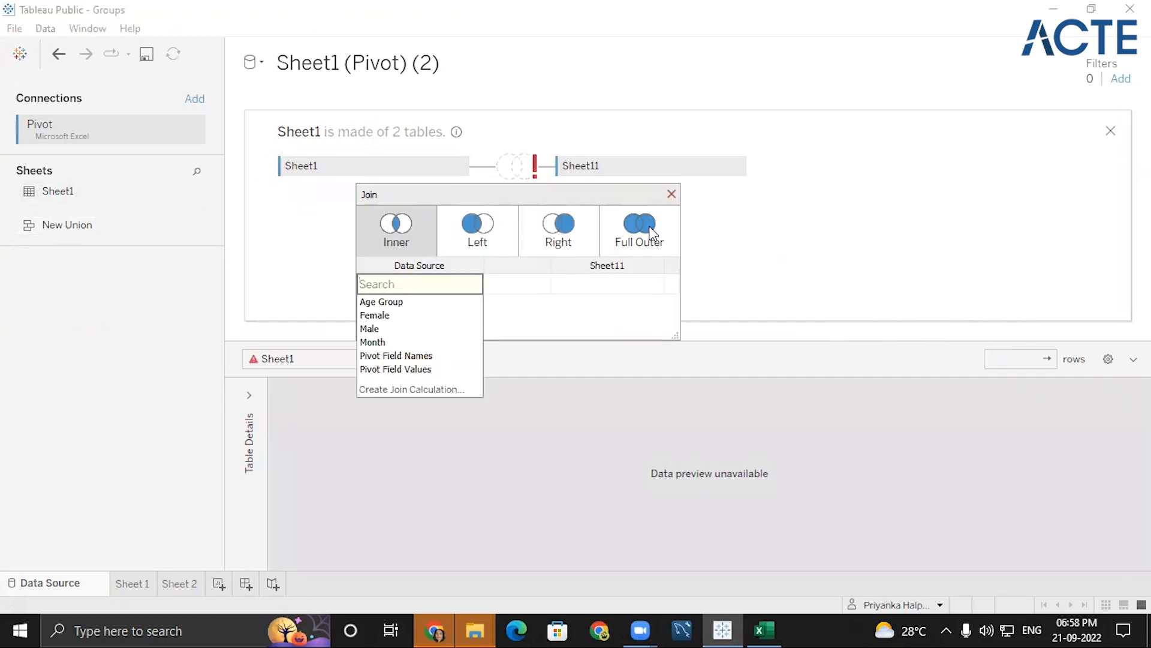
- Make the join between the two Sheet1 tables a full outer join on Male = Male
{"action": "left_click", "coordinate": [627, 221]}
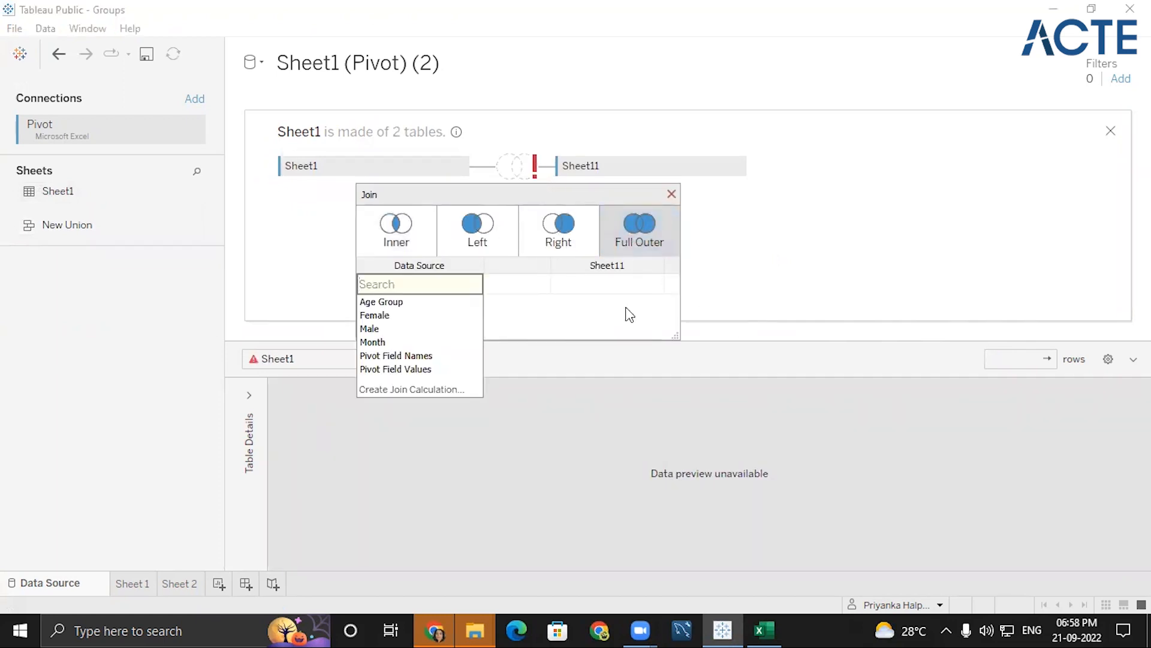
{"action": "left_click", "coordinate": [375, 329]}
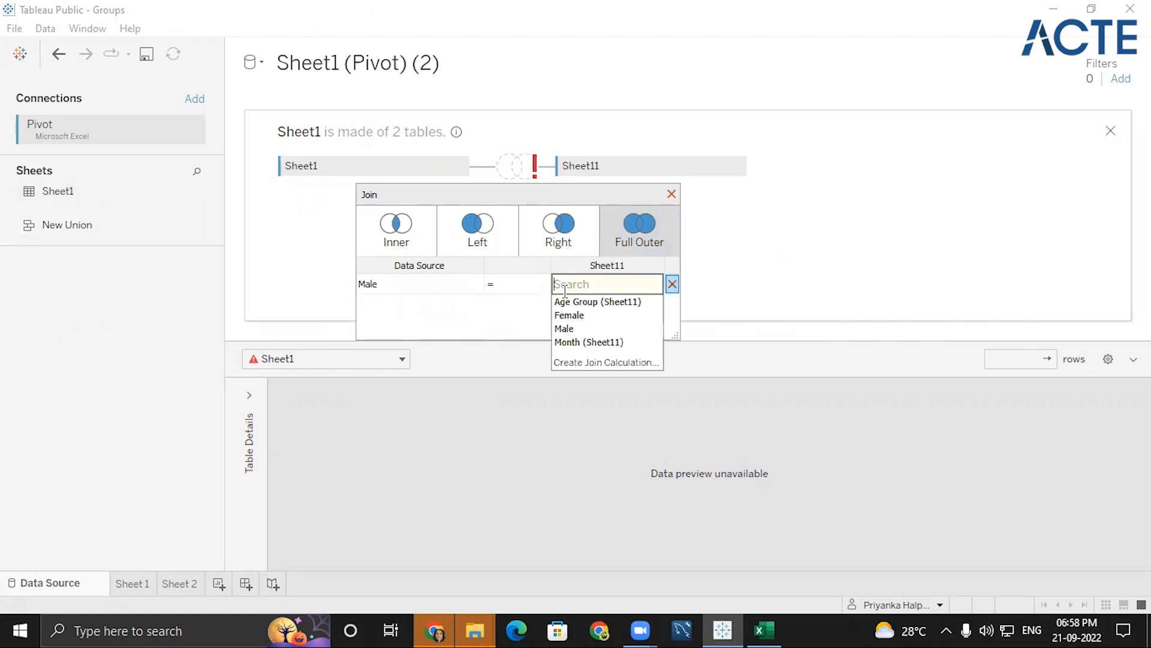
{"action": "left_click", "coordinate": [564, 330]}
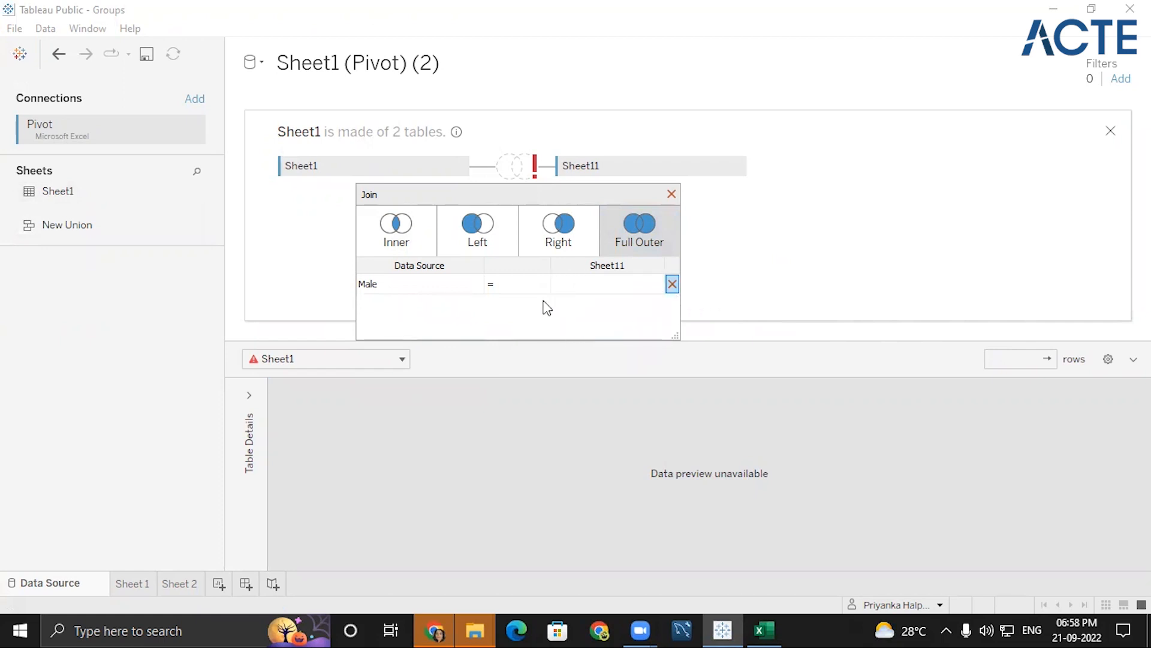
{"action": "left_click", "coordinate": [581, 283]}
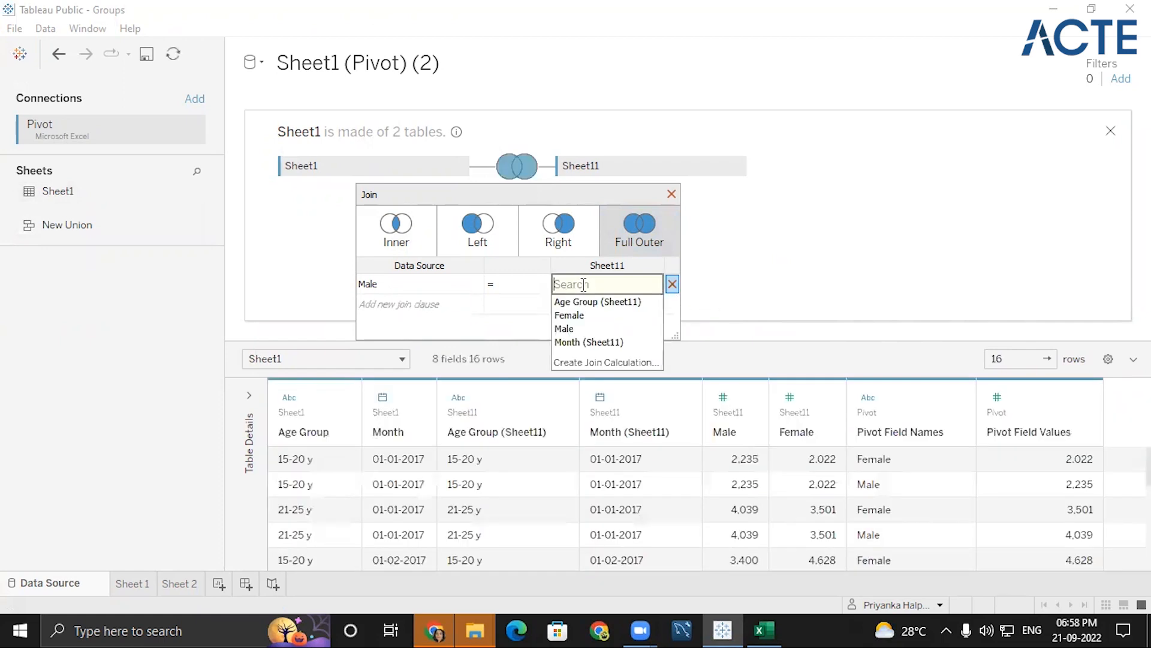
{"action": "left_click", "coordinate": [568, 329]}
{"action": "left_click", "coordinate": [671, 193]}
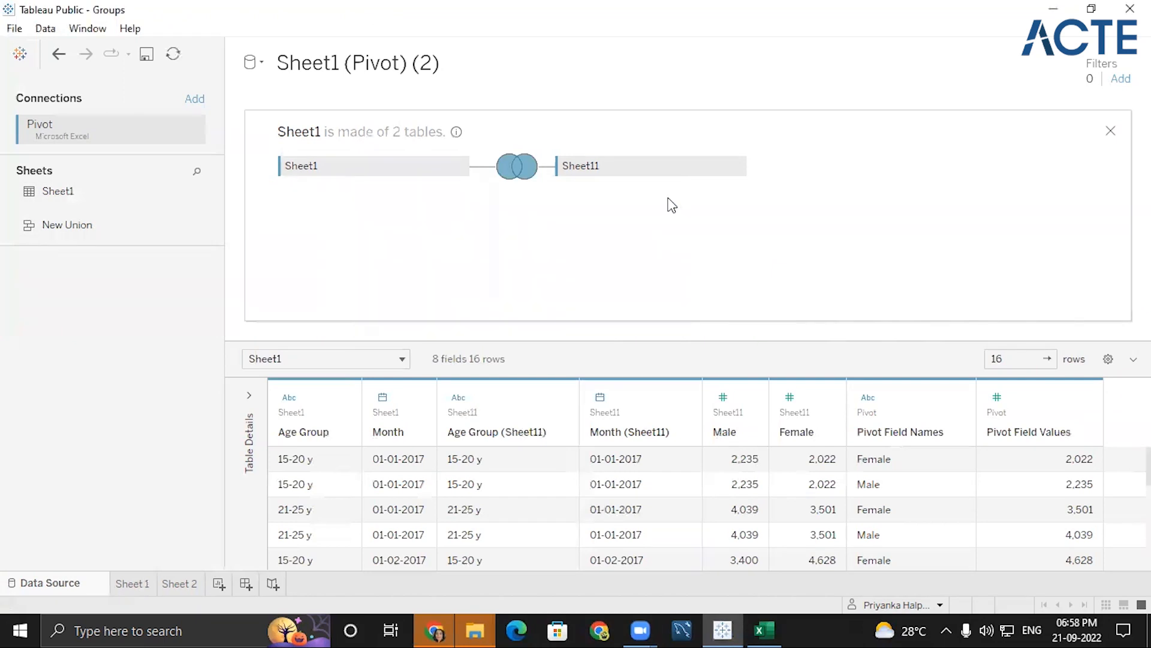